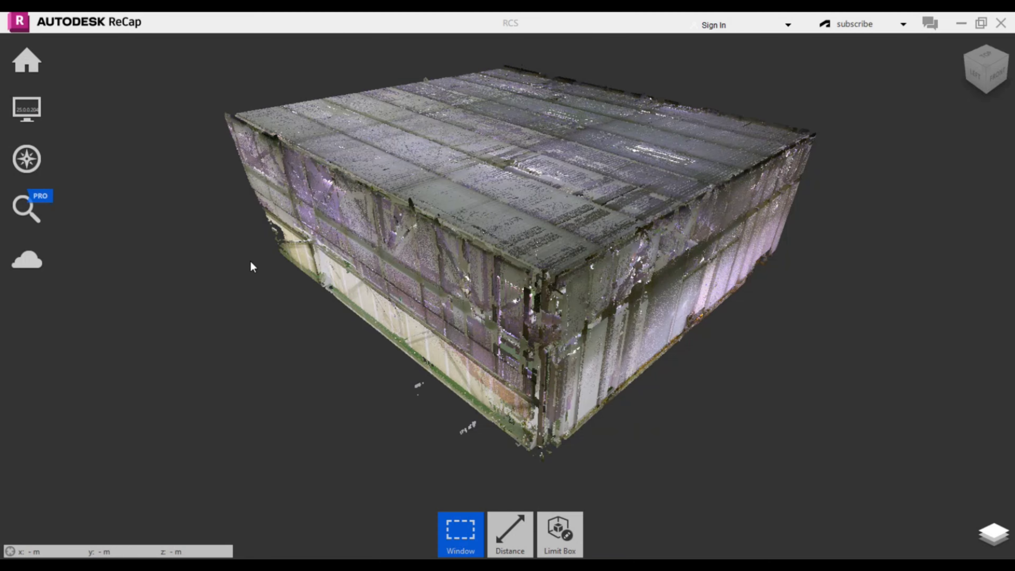
Window-select the scan points around one corner of the building
{"action": "mouse_move", "coordinate": [501, 536]}
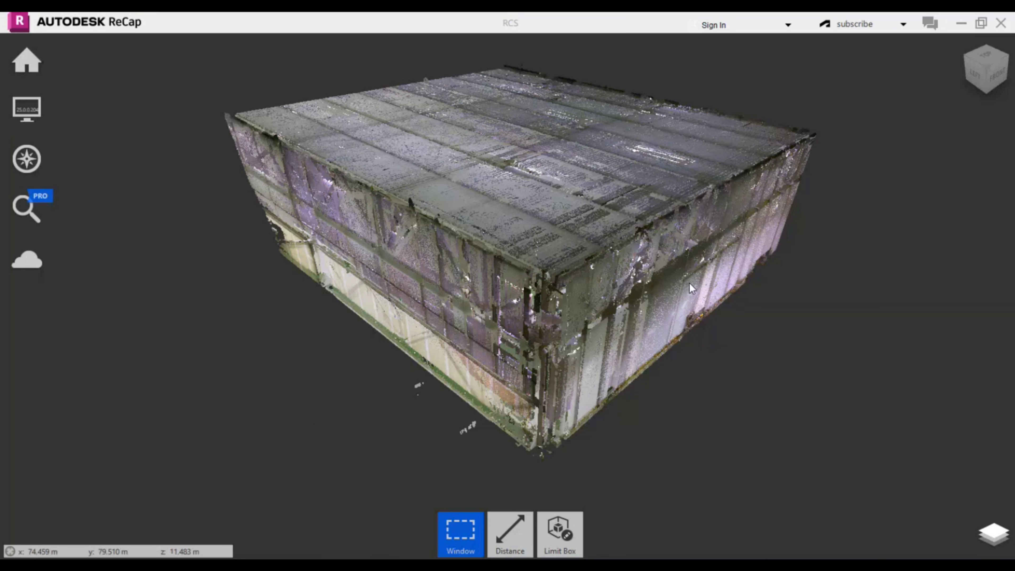
{"action": "scroll", "coordinate": [660, 368], "scroll_direction": "down", "scroll_amount": 3}
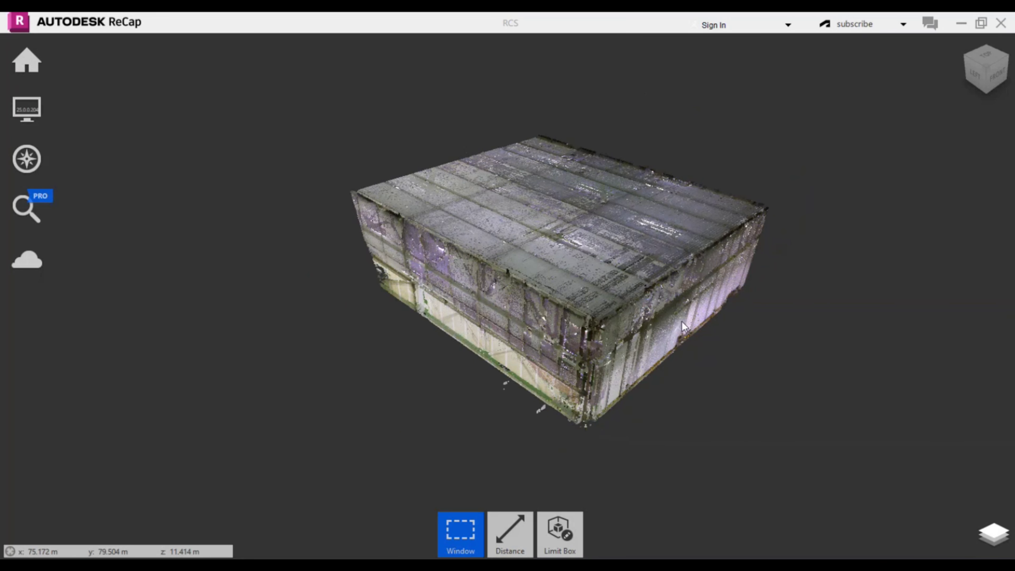
{"action": "left_click_drag", "start_coordinate": [660, 368], "coordinate": [890, 296]}
{"action": "middle_click_drag", "start_coordinate": [889, 296], "coordinate": [728, 334]}
{"action": "scroll", "coordinate": [576, 352], "scroll_direction": "up", "scroll_amount": 5}
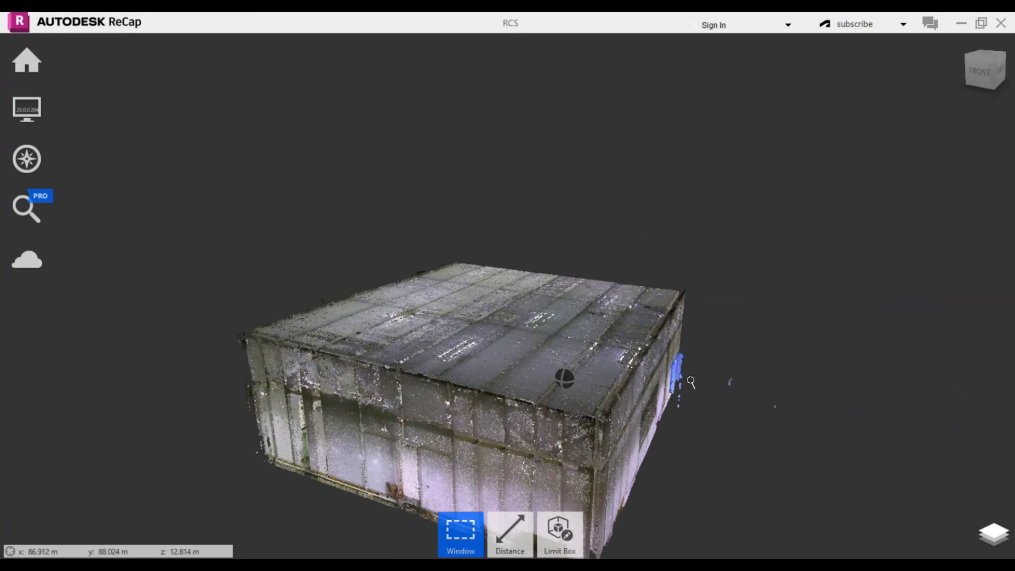
Examine the building scan from its outer walls around to the open side with the roof structure and interior equipment
{"action": "left_click_drag", "start_coordinate": [563, 378], "coordinate": [527, 366]}
{"action": "right_click_drag", "start_coordinate": [527, 366], "coordinate": [383, 355]}
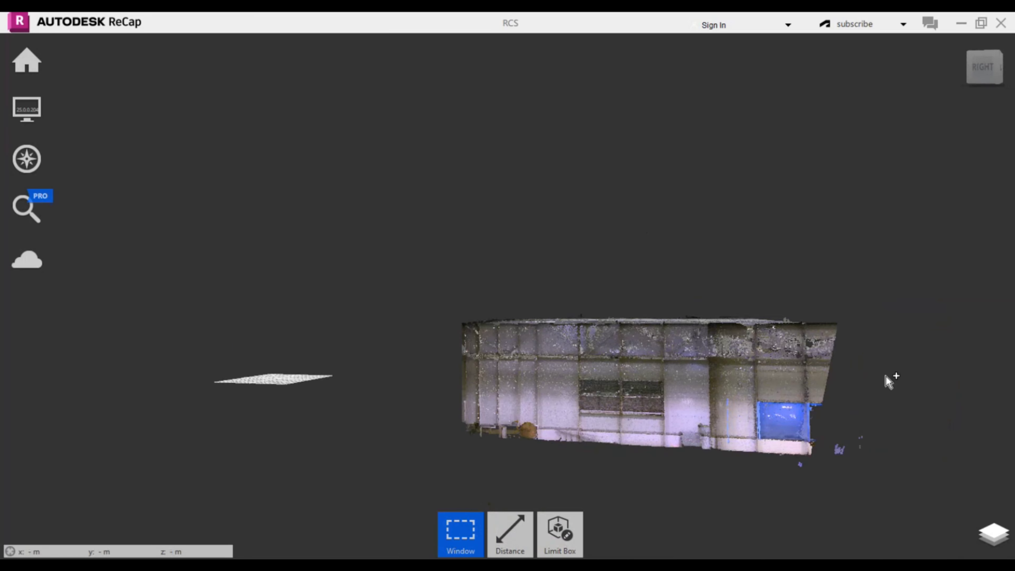
{"action": "right_click_drag", "start_coordinate": [887, 378], "coordinate": [739, 362]}
{"action": "middle_click_drag", "start_coordinate": [926, 360], "coordinate": [669, 370]}
{"action": "scroll", "coordinate": [851, 395], "scroll_direction": "up", "scroll_amount": 4}
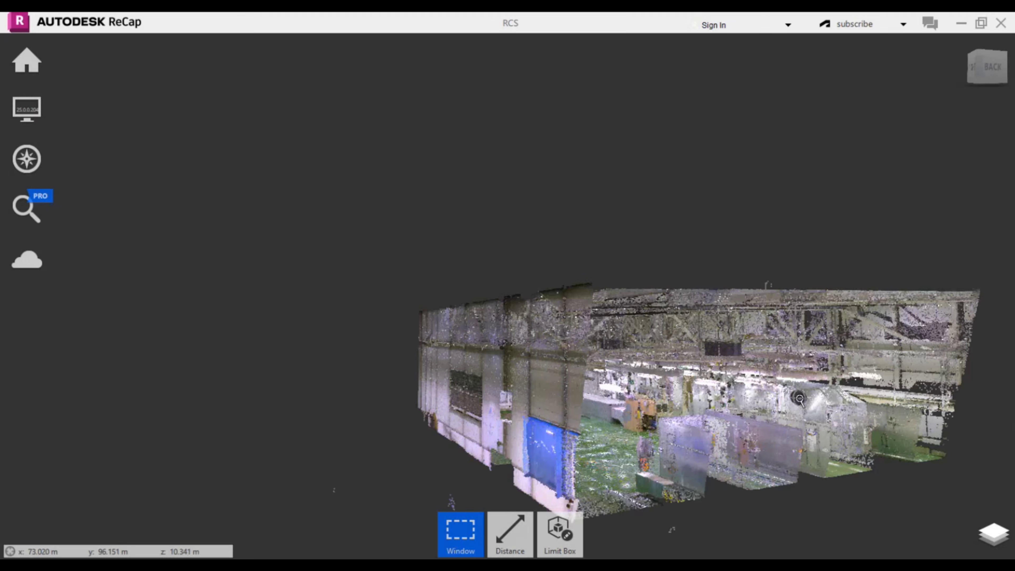
{"action": "right_click_drag", "start_coordinate": [859, 395], "coordinate": [671, 365]}
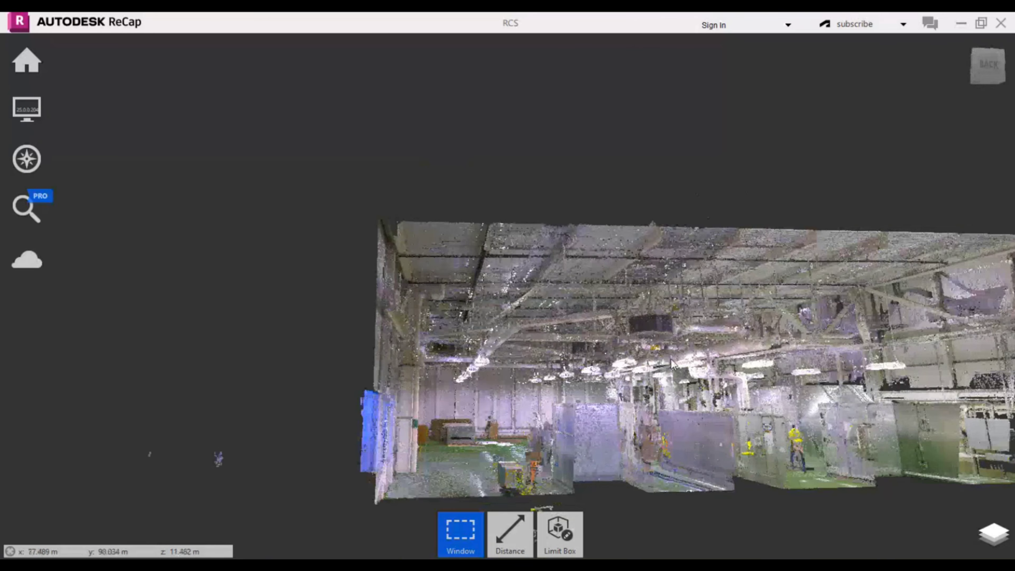
{"action": "right_click_drag", "start_coordinate": [635, 403], "coordinate": [652, 432]}
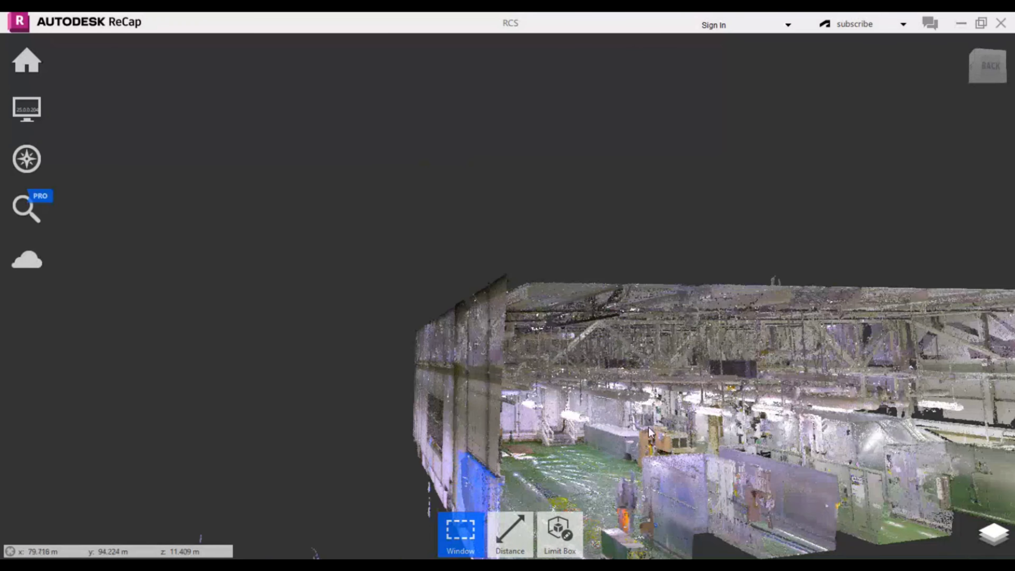
{"action": "middle_click_drag", "start_coordinate": [639, 357], "coordinate": [581, 310]}
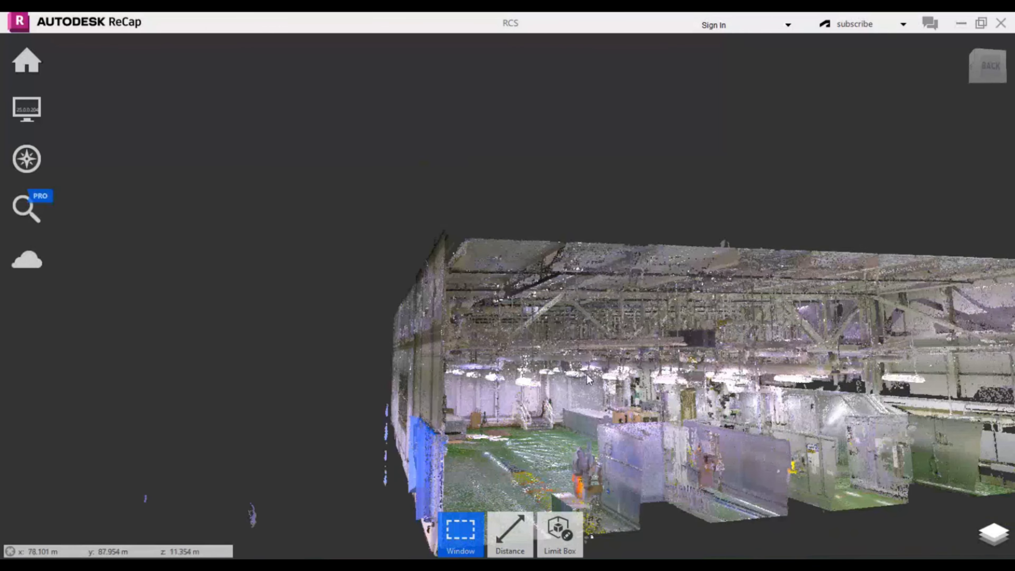
{"action": "scroll", "coordinate": [640, 347], "scroll_direction": "down", "scroll_amount": 4}
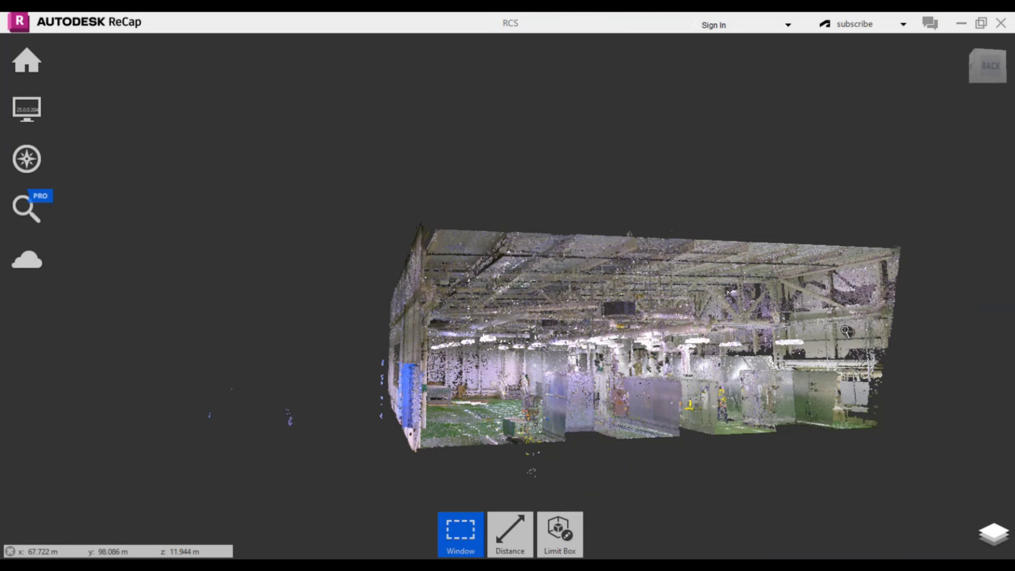
{"action": "scroll", "coordinate": [837, 319], "scroll_direction": "up", "scroll_amount": 2}
{"action": "mouse_move", "coordinate": [560, 546]}
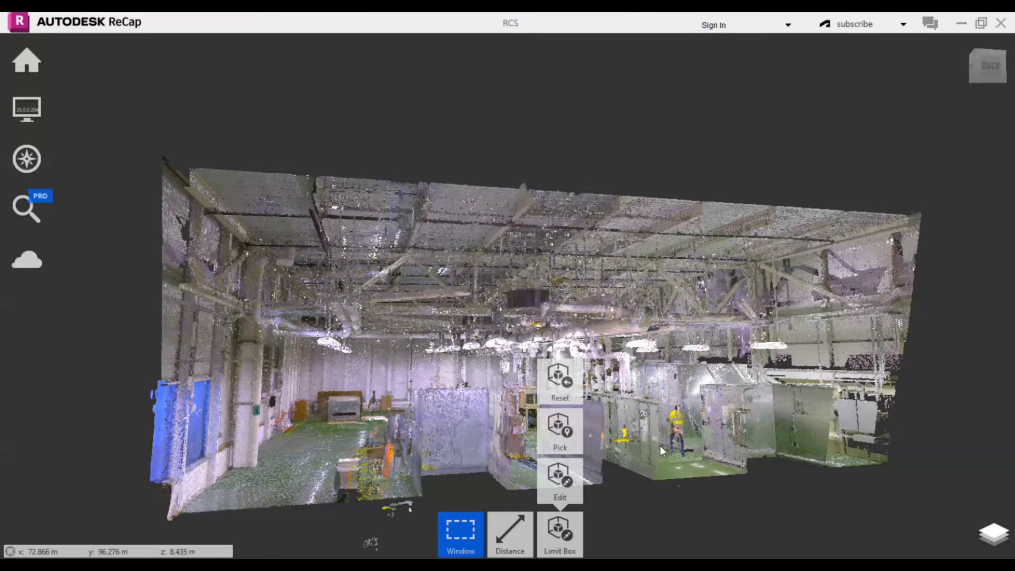
{"action": "mouse_move", "coordinate": [455, 516]}
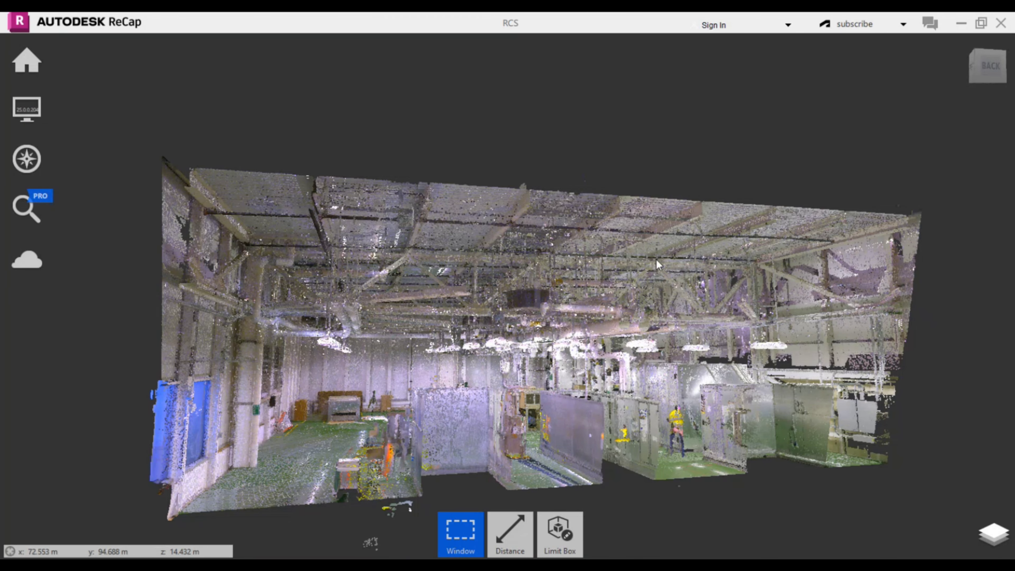
Measure the vertical depth of the roof beam's open end with the Distance tool
{"action": "left_click", "coordinate": [509, 530]}
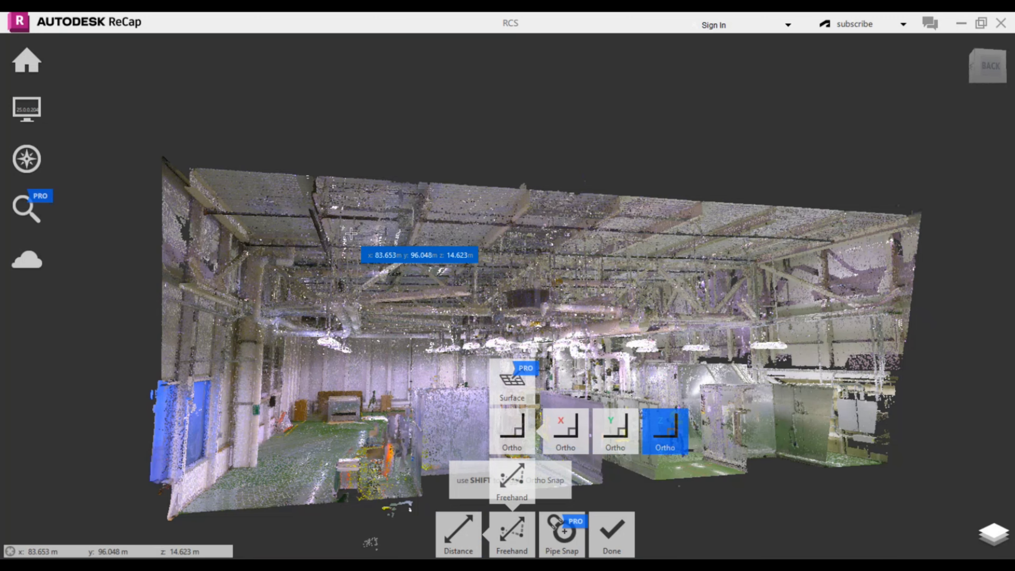
{"action": "scroll", "coordinate": [410, 240], "scroll_direction": "up", "scroll_amount": 5}
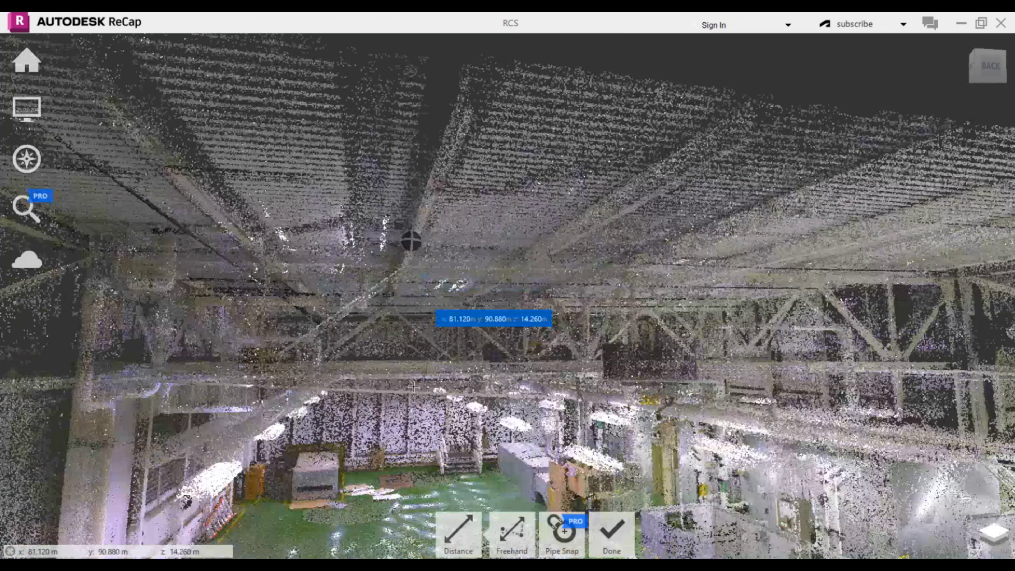
{"action": "scroll", "coordinate": [656, 389], "scroll_direction": "up", "scroll_amount": 3}
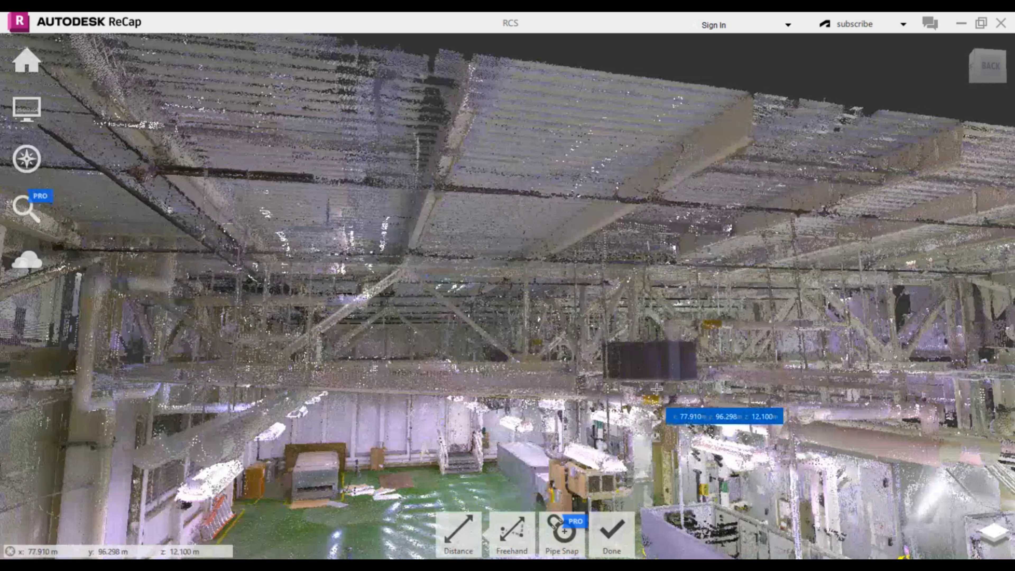
{"action": "left_click", "coordinate": [714, 157]}
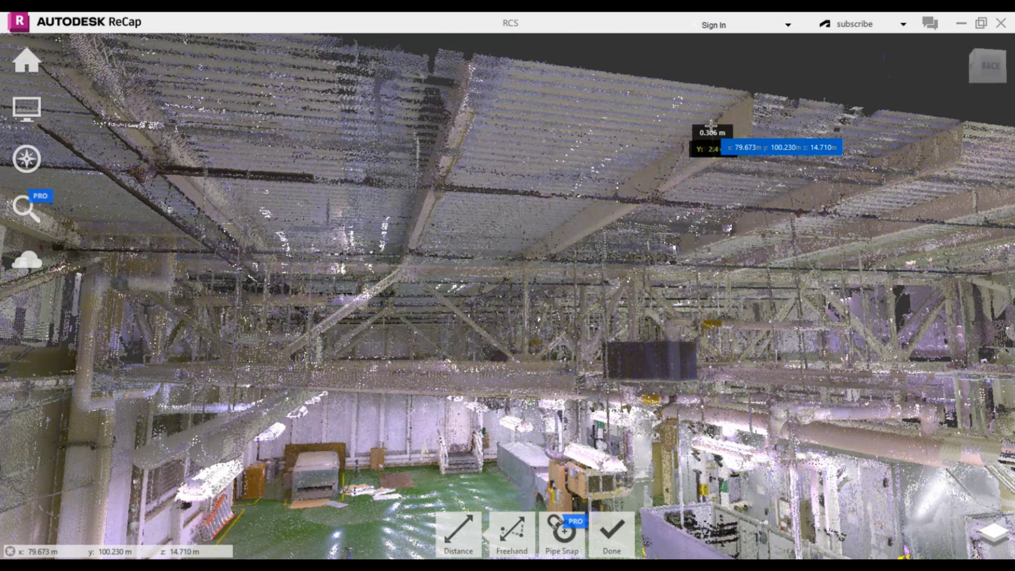
{"action": "left_click", "coordinate": [711, 125]}
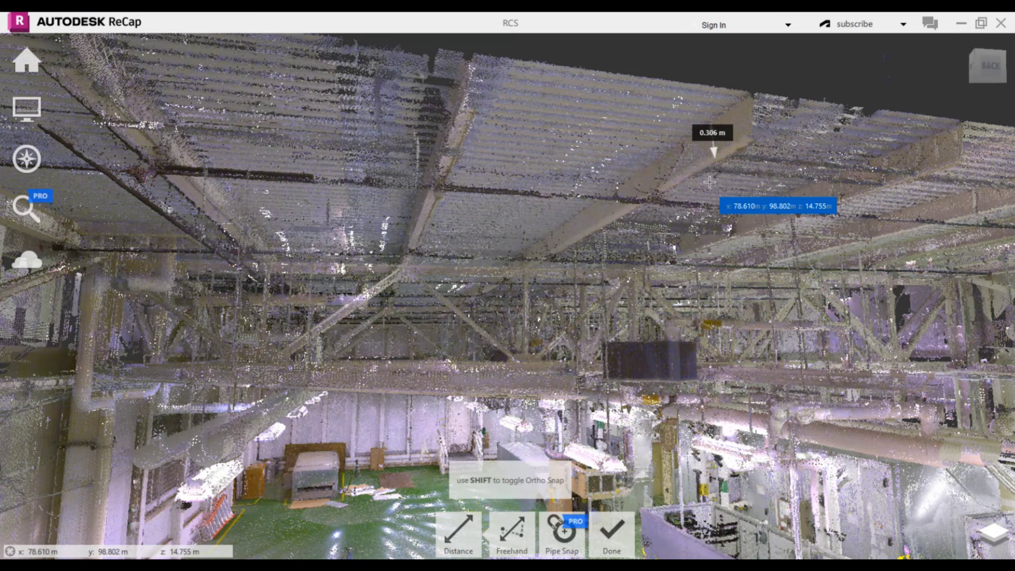
Inspect the roof beam's distance measurement and its axis offset up close, and finish measuring
{"action": "left_click", "coordinate": [712, 133]}
{"action": "scroll", "coordinate": [721, 139], "scroll_direction": "up", "scroll_amount": 5}
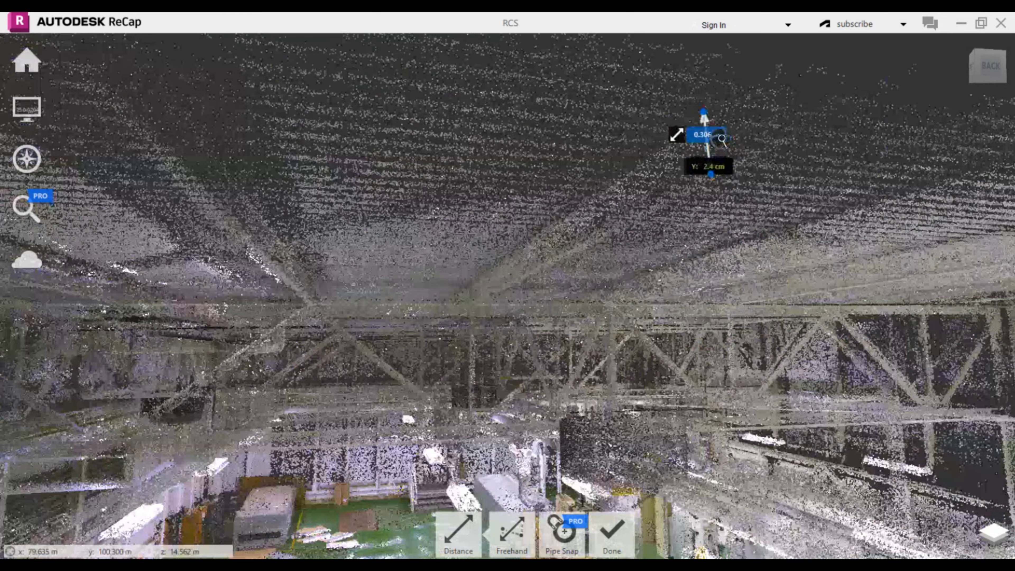
{"action": "scroll", "coordinate": [722, 139], "scroll_direction": "up", "scroll_amount": 2}
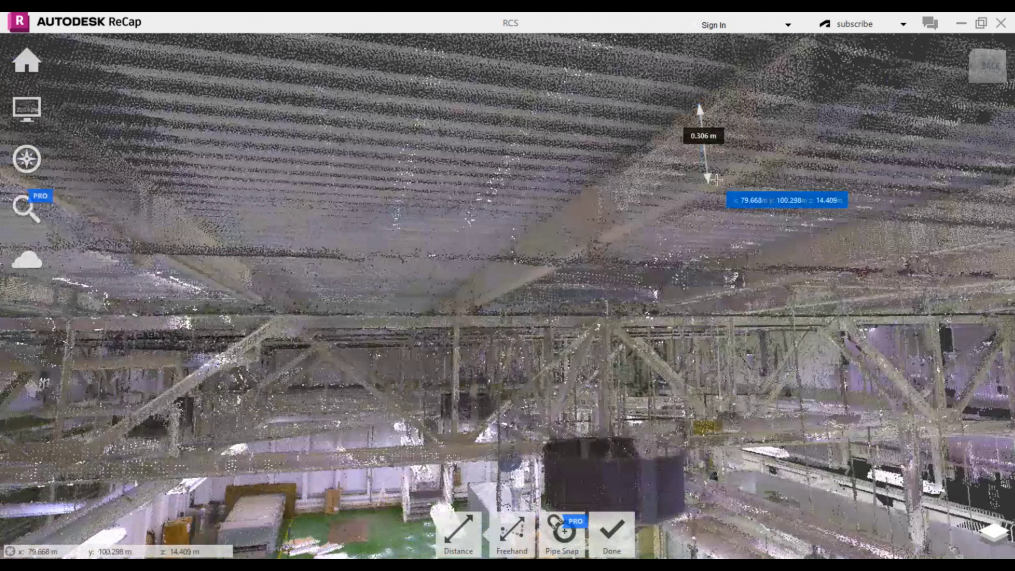
{"action": "mouse_move", "coordinate": [709, 159]}
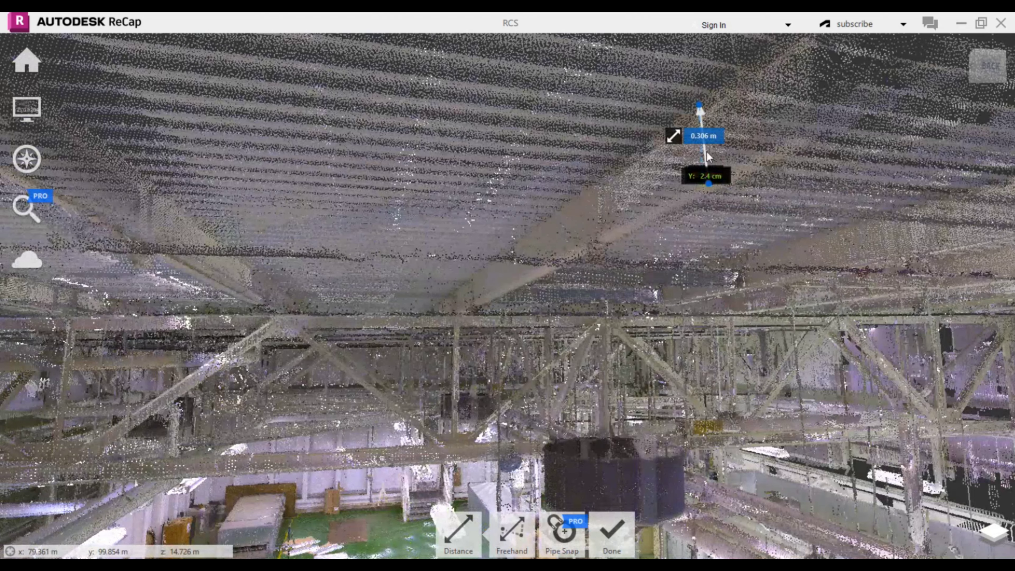
{"action": "scroll", "coordinate": [681, 175], "scroll_direction": "down", "scroll_amount": 3}
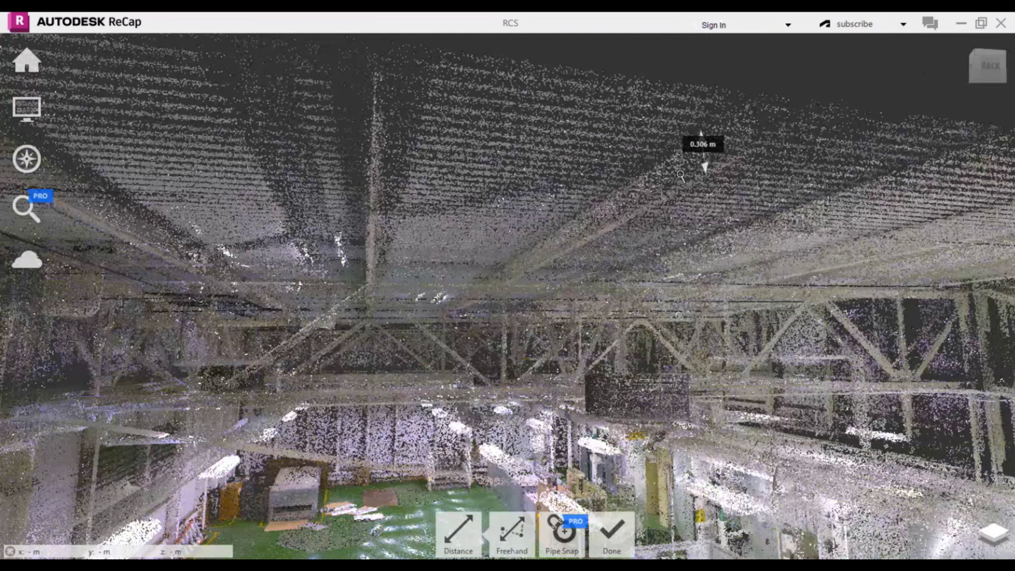
{"action": "scroll", "coordinate": [680, 175], "scroll_direction": "down", "scroll_amount": 1}
{"action": "left_click", "coordinate": [612, 534]}
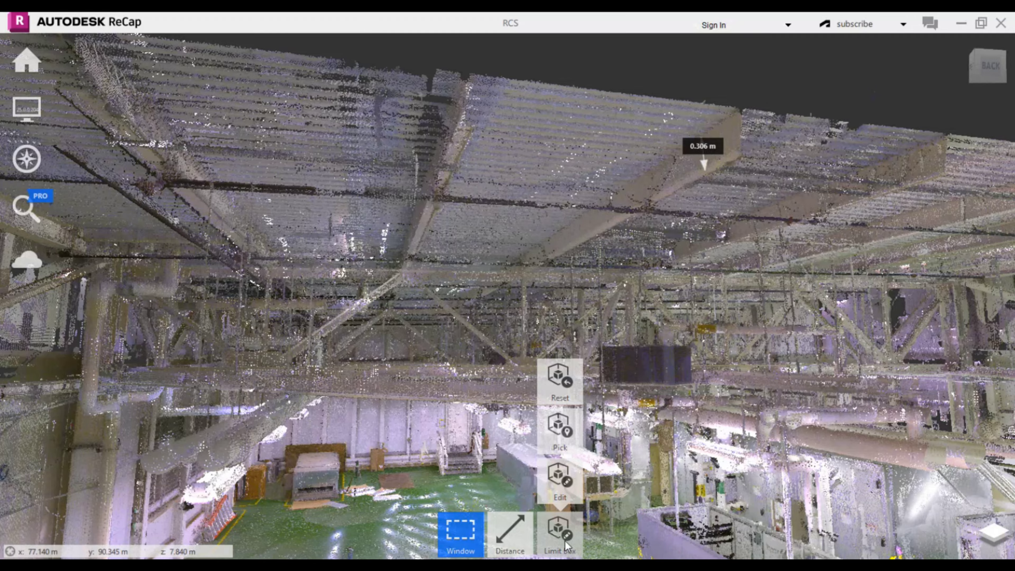
Lower the top face of the limit box to about z 14.08 m to cut away the roof, and confirm the box
{"action": "left_click", "coordinate": [564, 541]}
{"action": "scroll", "coordinate": [596, 283], "scroll_direction": "down", "scroll_amount": 4}
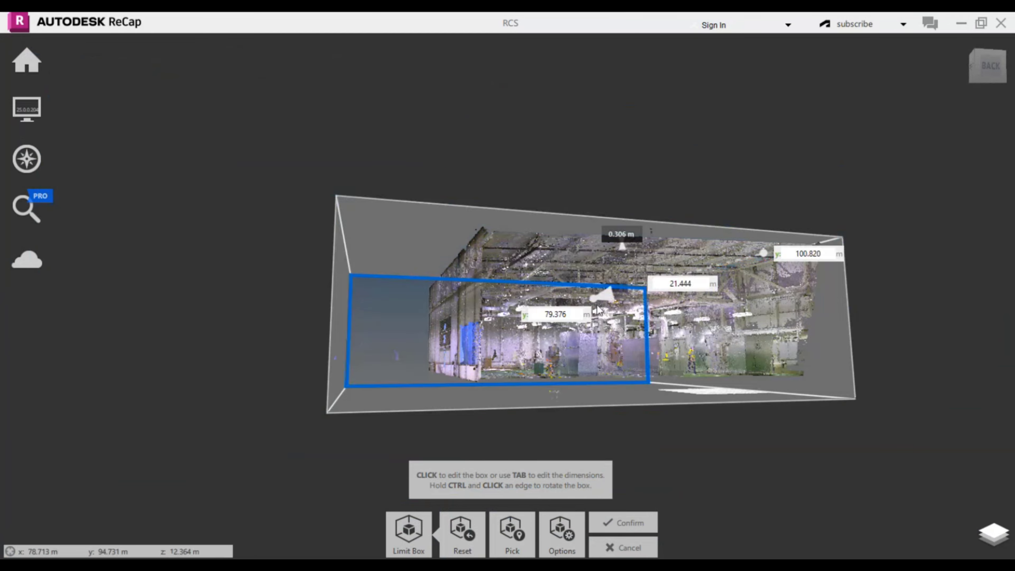
{"action": "left_click_drag", "start_coordinate": [812, 281], "coordinate": [809, 236]}
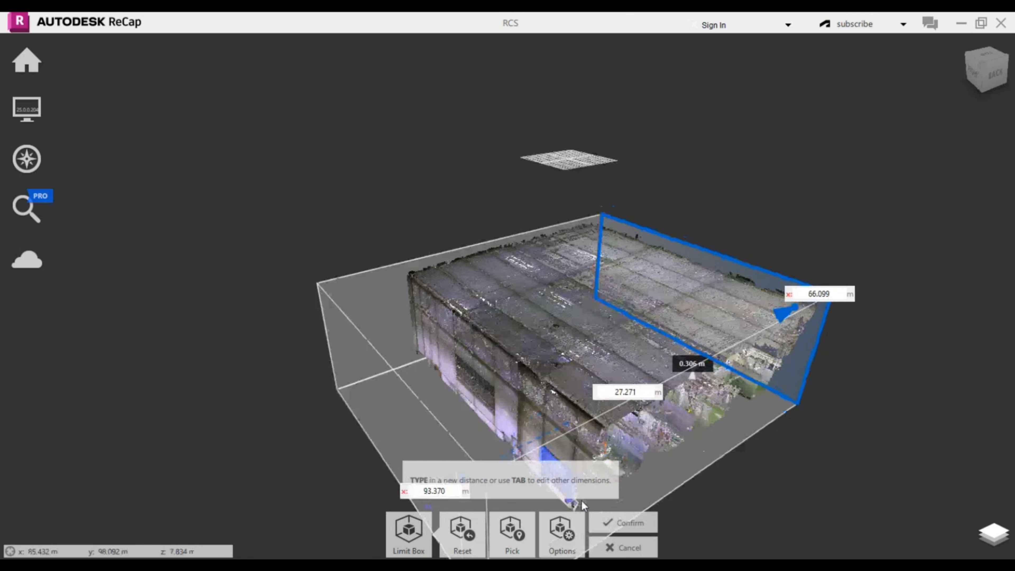
{"action": "left_click", "coordinate": [572, 544]}
{"action": "left_click_drag", "start_coordinate": [772, 202], "coordinate": [435, 267]}
{"action": "left_click_drag", "start_coordinate": [566, 403], "coordinate": [693, 409]}
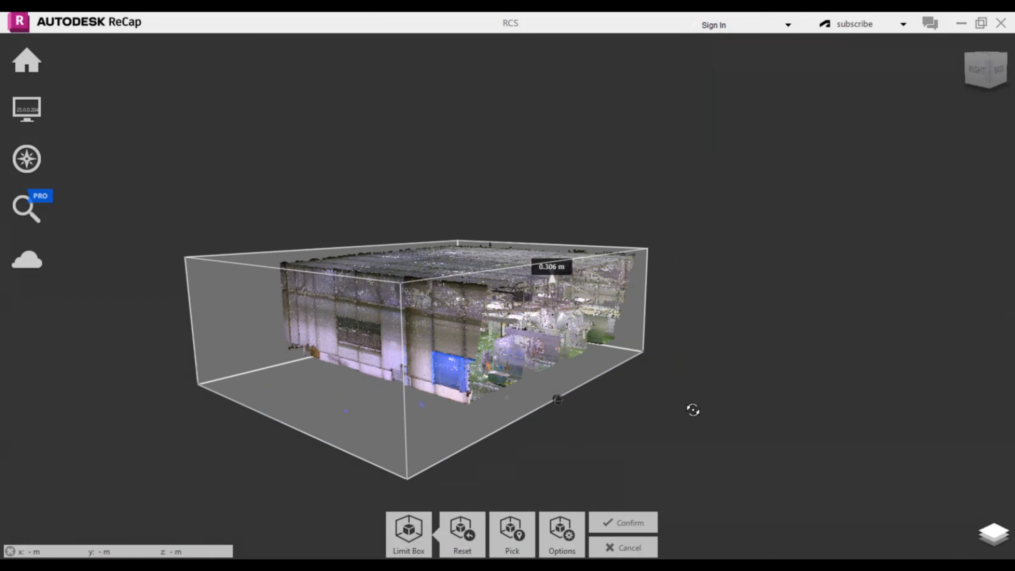
{"action": "left_click_drag", "start_coordinate": [418, 260], "coordinate": [427, 286]}
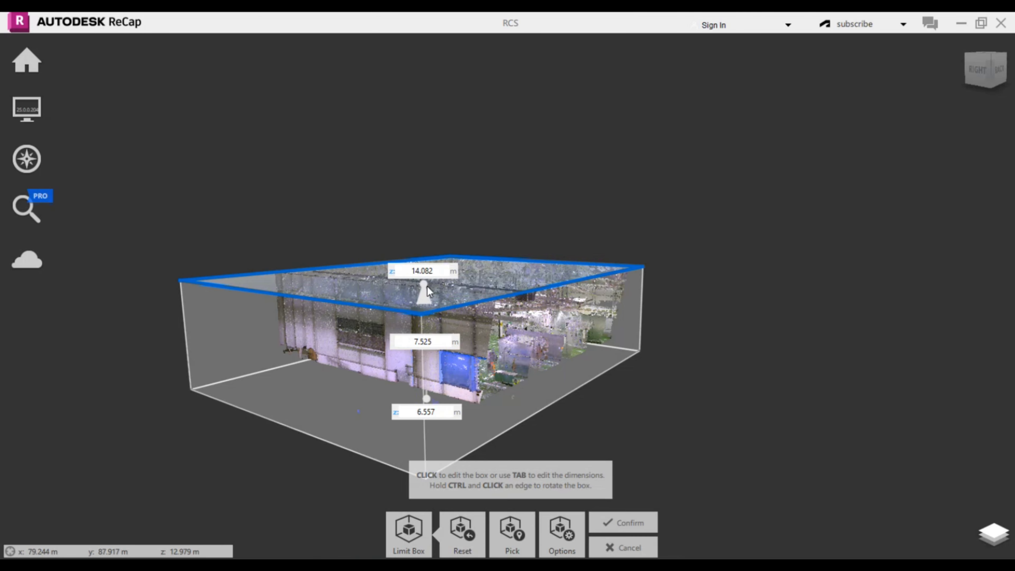
{"action": "left_click", "coordinate": [636, 524]}
Inspect the floor, trusses and equipment from above through the cut-away roof
{"action": "left_click_drag", "start_coordinate": [593, 321], "coordinate": [624, 426]}
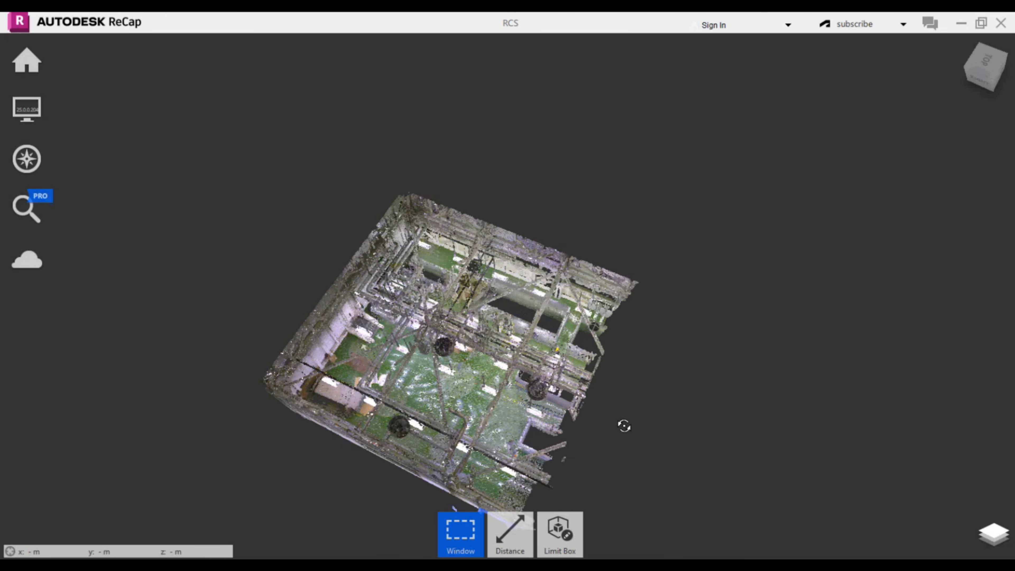
{"action": "scroll", "coordinate": [487, 393], "scroll_direction": "up", "scroll_amount": 10}
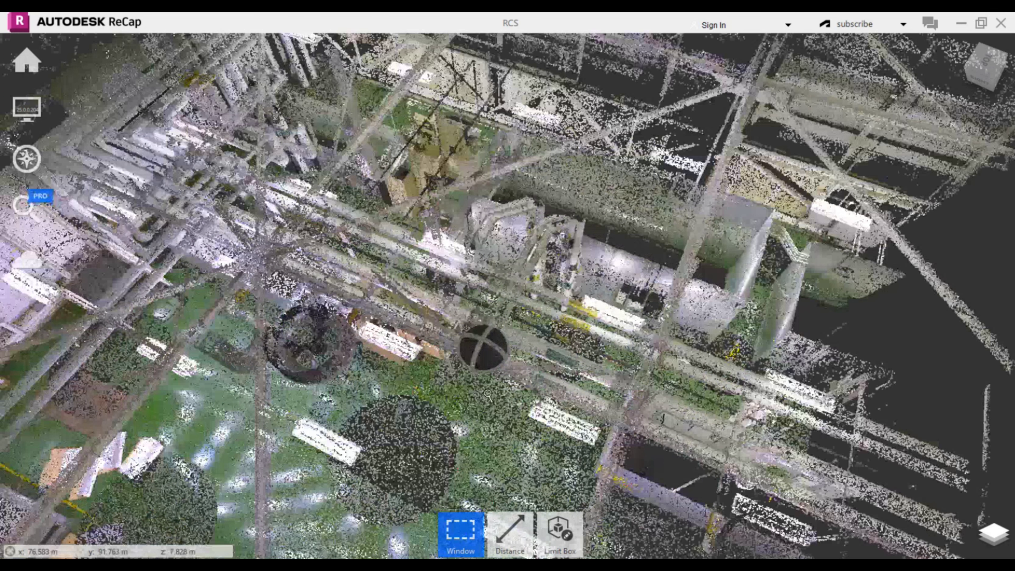
{"action": "scroll", "coordinate": [376, 238], "scroll_direction": "down", "scroll_amount": 10}
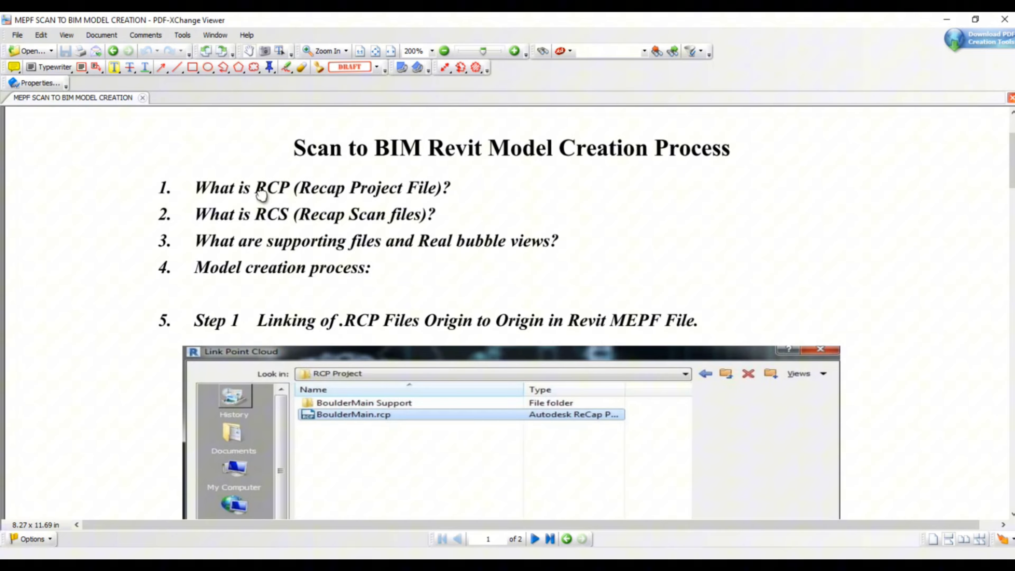
Switch from the PDF back to ReCap and examine the ducts, pipes and equipment at floor level inside the scan
{"action": "left_click", "coordinate": [946, 20]}
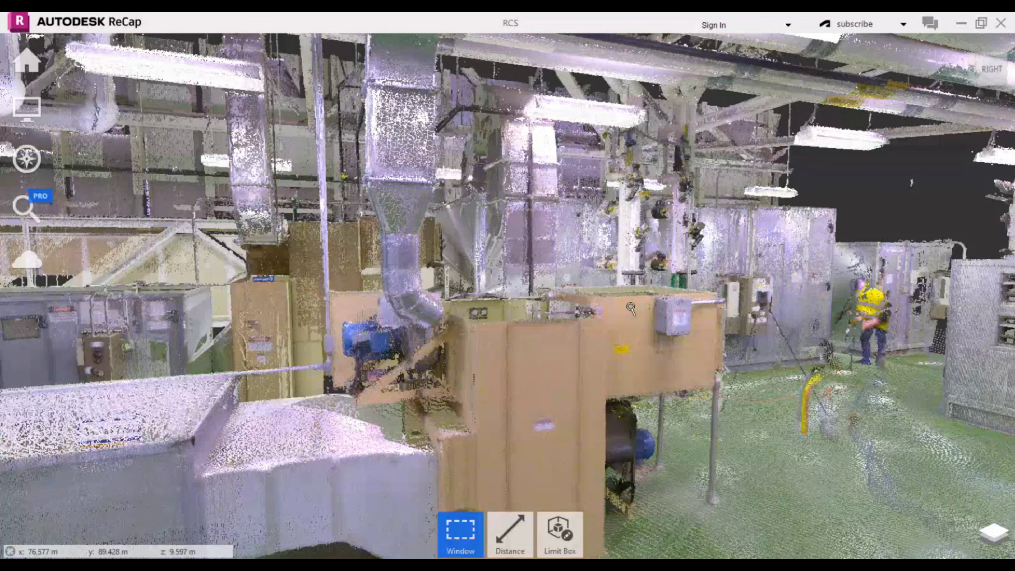
{"action": "left_click_drag", "start_coordinate": [631, 309], "coordinate": [566, 316]}
{"action": "middle_click_drag", "start_coordinate": [566, 315], "coordinate": [533, 294], "text": "shift"}
{"action": "scroll", "coordinate": [506, 289], "scroll_direction": "up", "scroll_amount": 5}
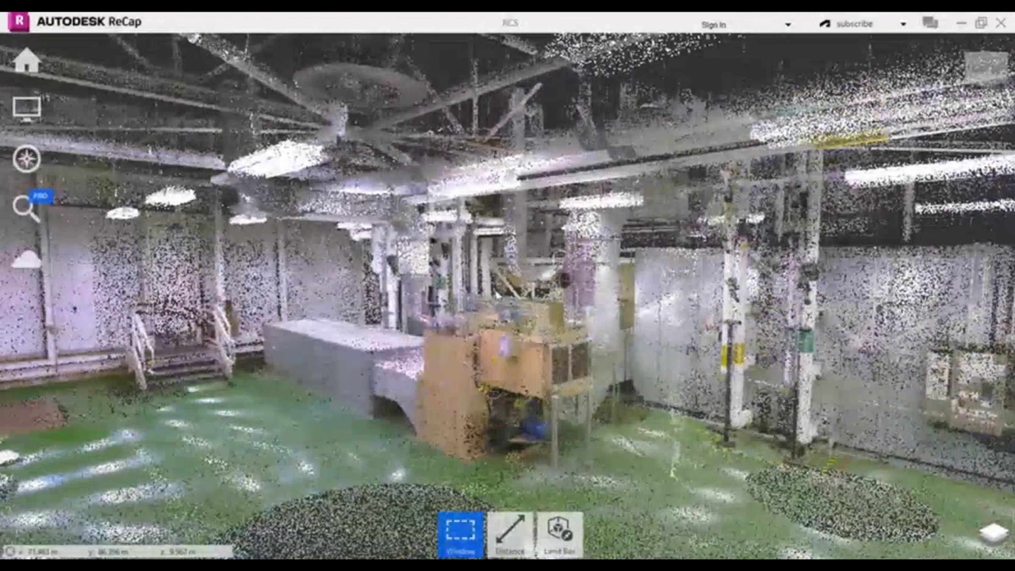
{"action": "mouse_move", "coordinate": [516, 525]}
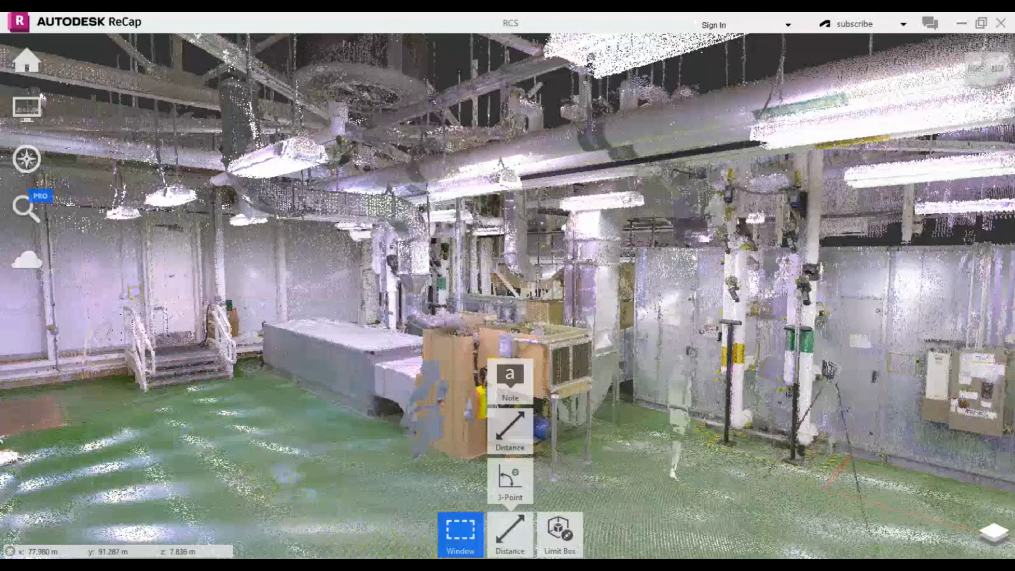
{"action": "mouse_move", "coordinate": [460, 532]}
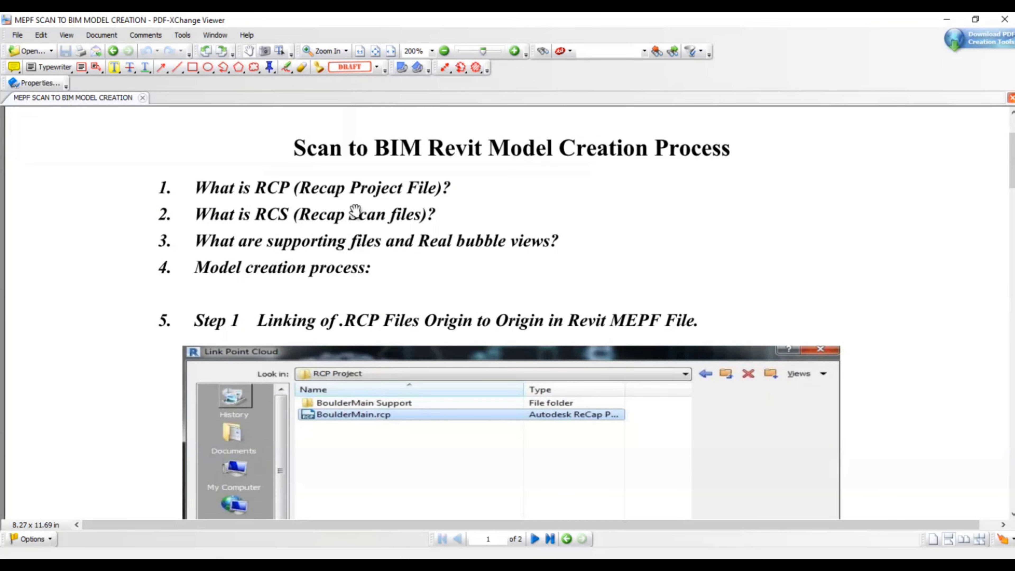
Switch to File Explorer, move its window over the PDF, and open the parent Training folder
{"action": "key", "text": "alt+Tab"}
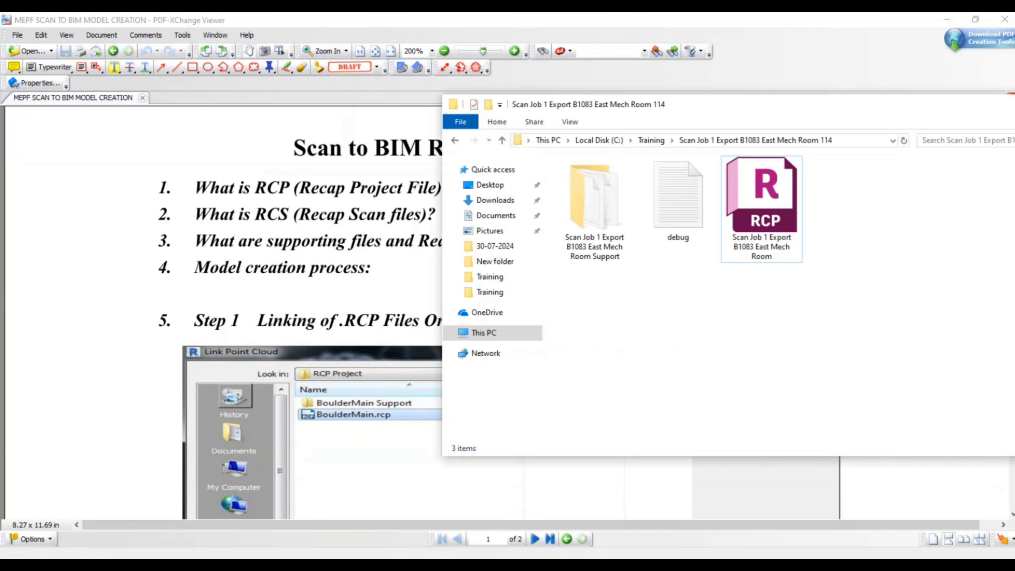
{"action": "left_click_drag", "start_coordinate": [690, 112], "coordinate": [482, 112]}
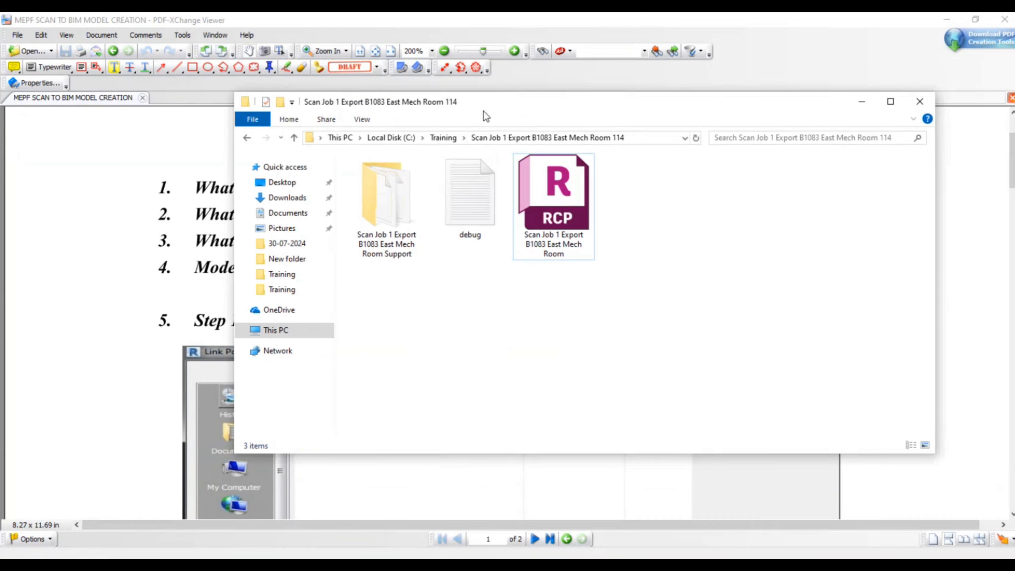
{"action": "left_click", "coordinate": [443, 138]}
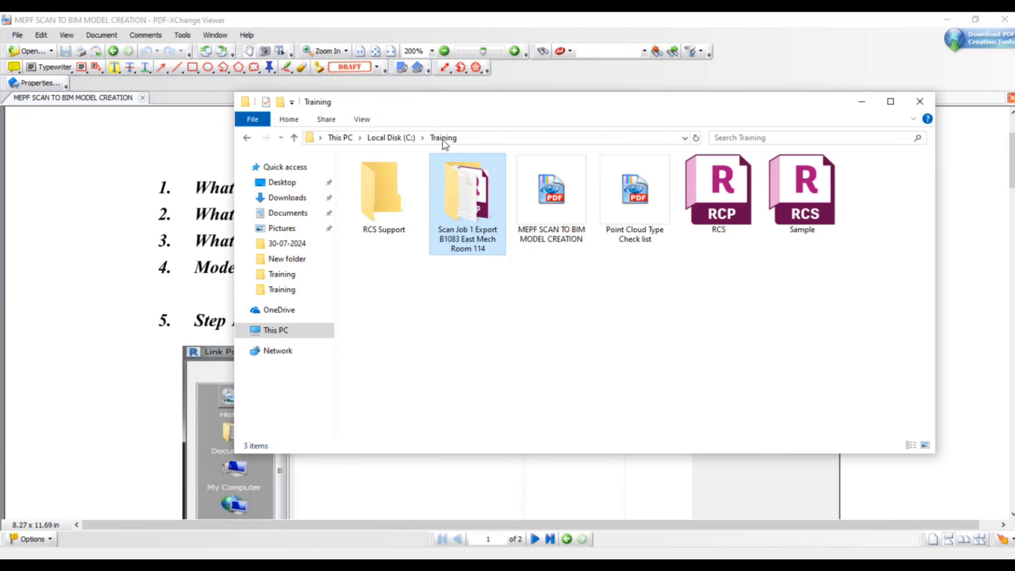
Check the file details of the Sample scan file and the RCS project file in the Training folder
{"action": "left_click", "coordinate": [641, 317]}
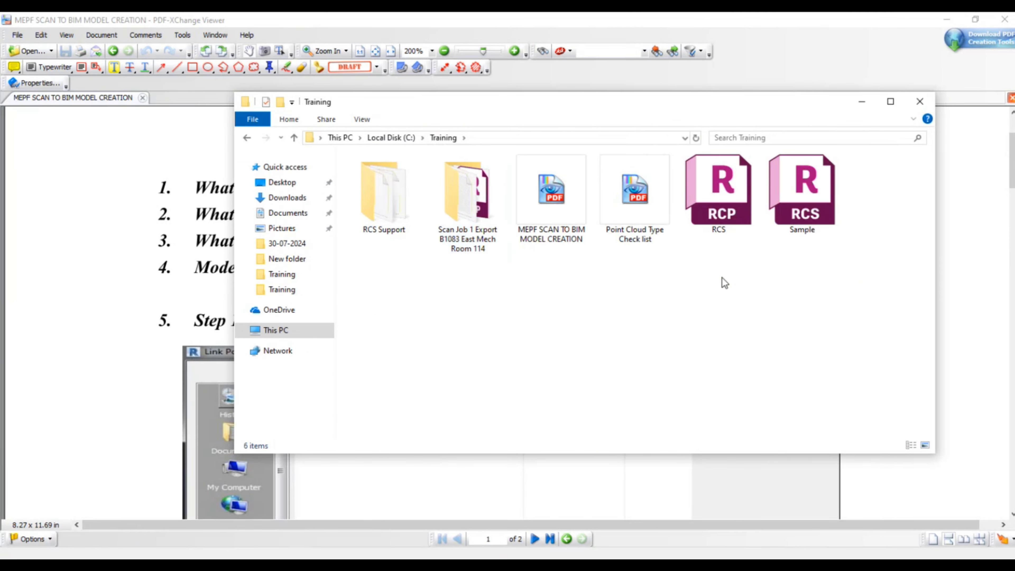
{"action": "left_click", "coordinate": [796, 215]}
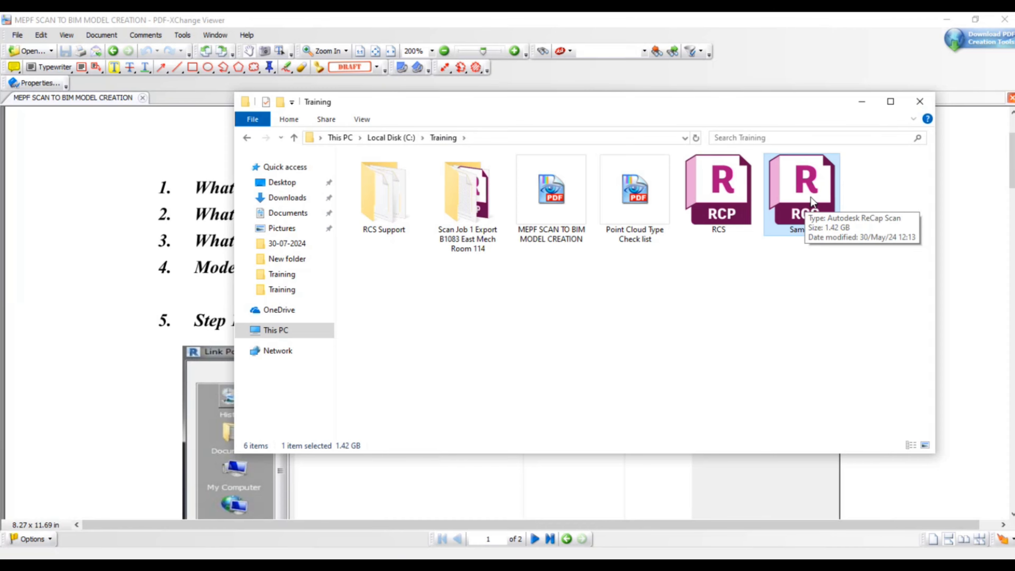
{"action": "left_click", "coordinate": [758, 278]}
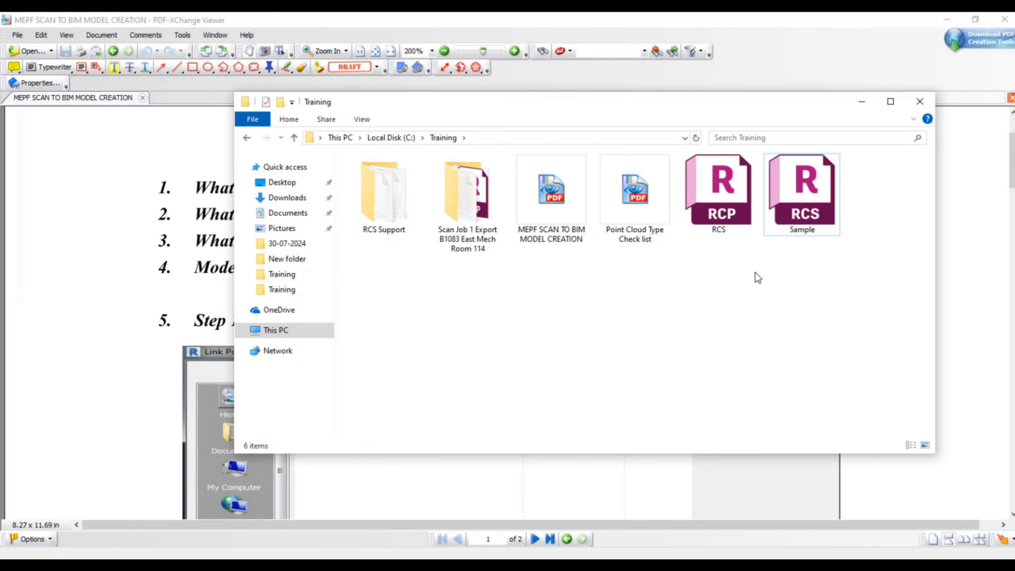
{"action": "left_click_drag", "start_coordinate": [725, 240], "coordinate": [703, 196]}
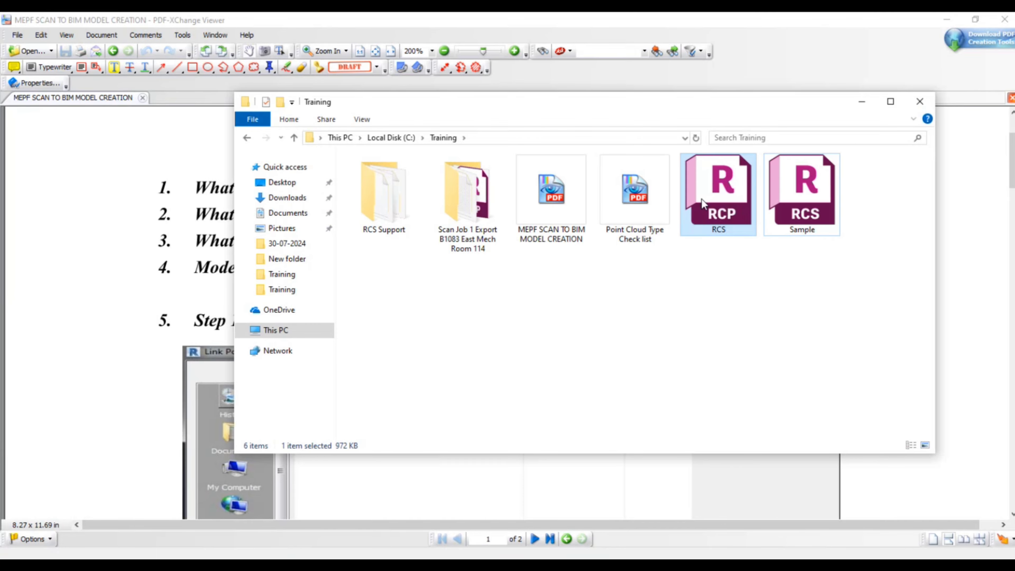
{"action": "left_click", "coordinate": [722, 325]}
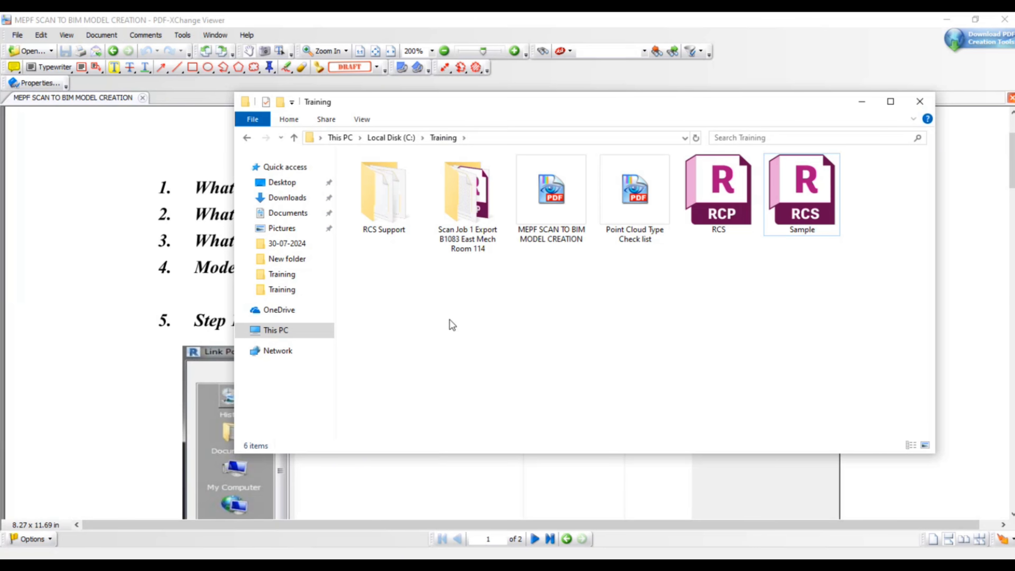
Select the RCS Support folder in the Training folder and check its contents summary
{"action": "left_click_drag", "start_coordinate": [449, 324], "coordinate": [362, 201]}
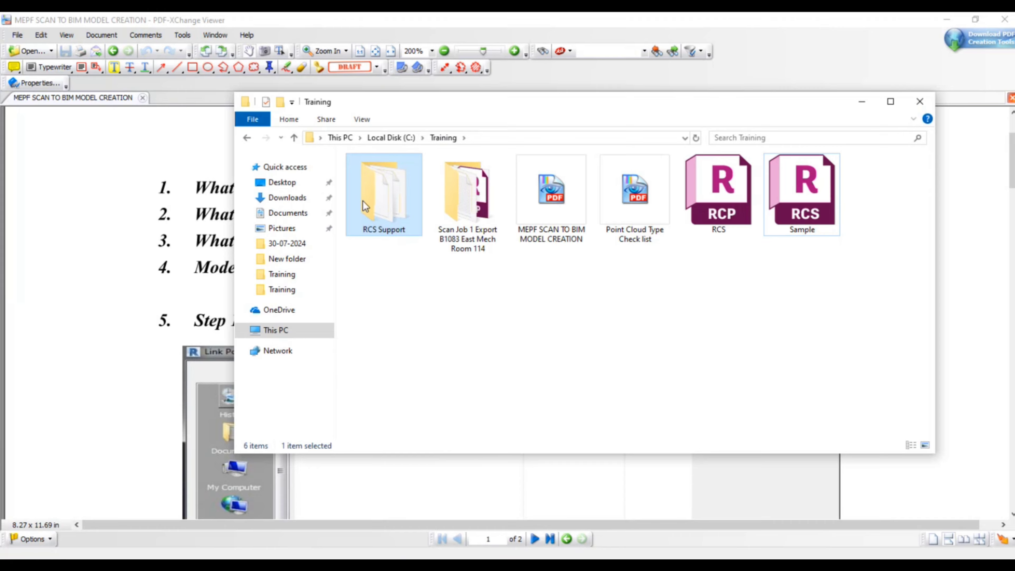
{"action": "left_click_drag", "start_coordinate": [411, 281], "coordinate": [372, 207]}
{"action": "left_click", "coordinate": [434, 323]}
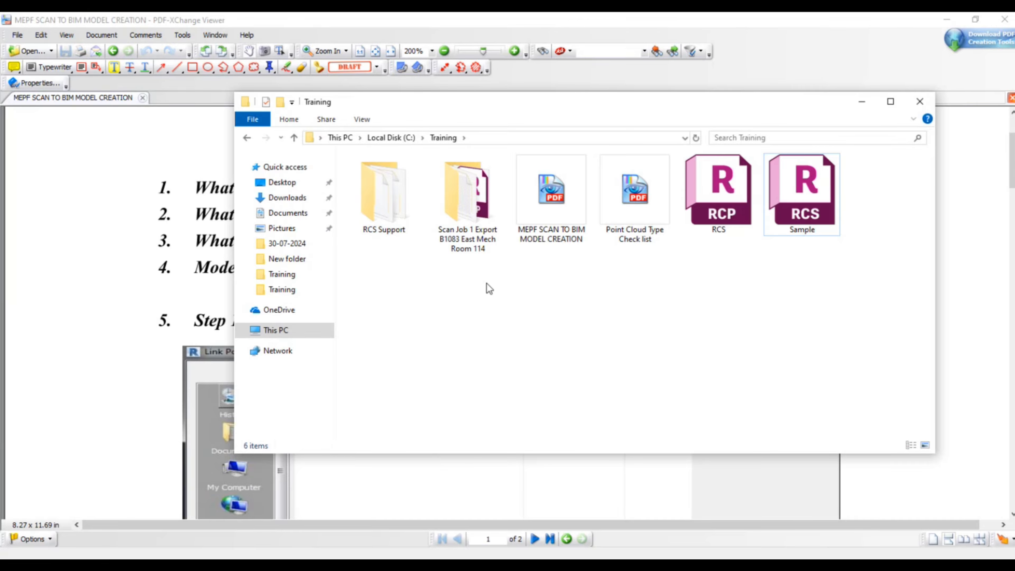
{"action": "left_click", "coordinate": [397, 211]}
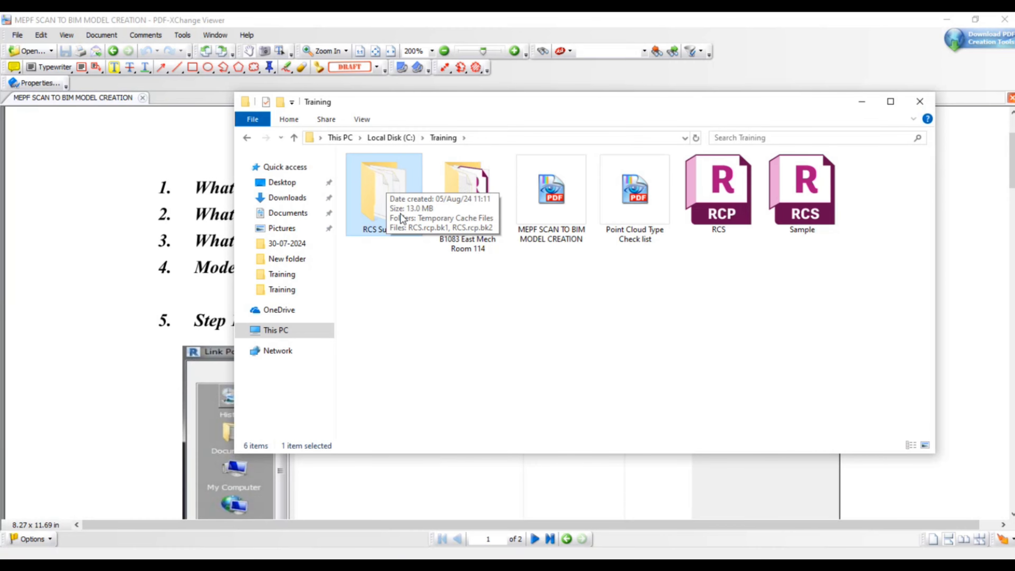
Switch to ReCap and view the RCS project's scanned room from farther back
{"action": "mouse_move", "coordinate": [481, 564]}
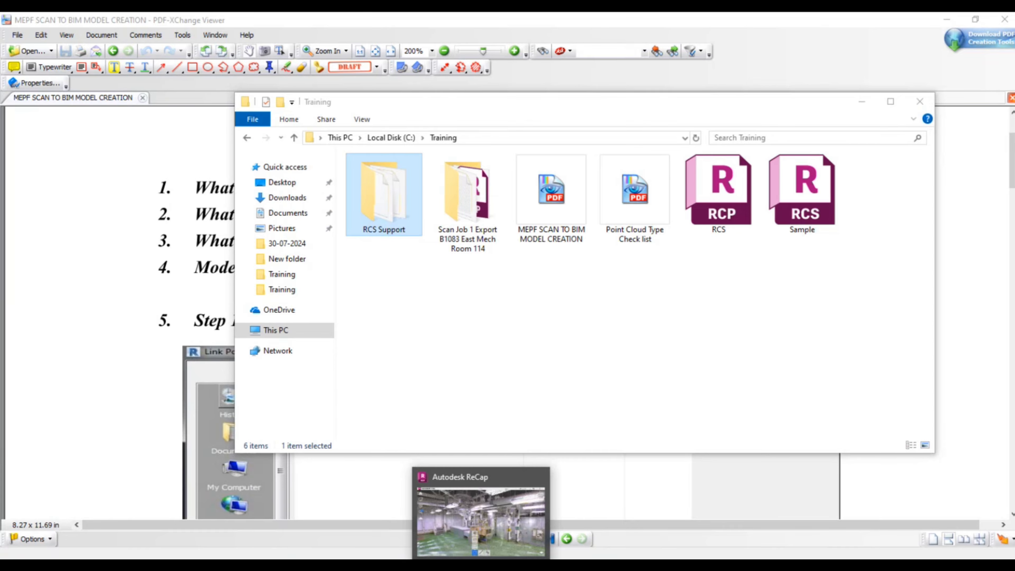
{"action": "left_click", "coordinate": [481, 519]}
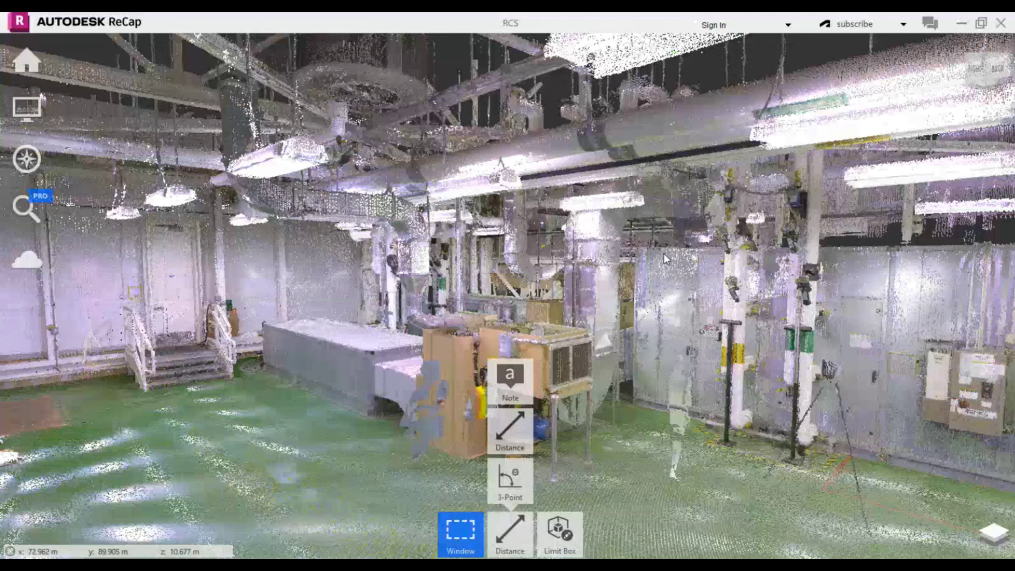
{"action": "scroll", "coordinate": [665, 259], "scroll_direction": "down", "scroll_amount": 3}
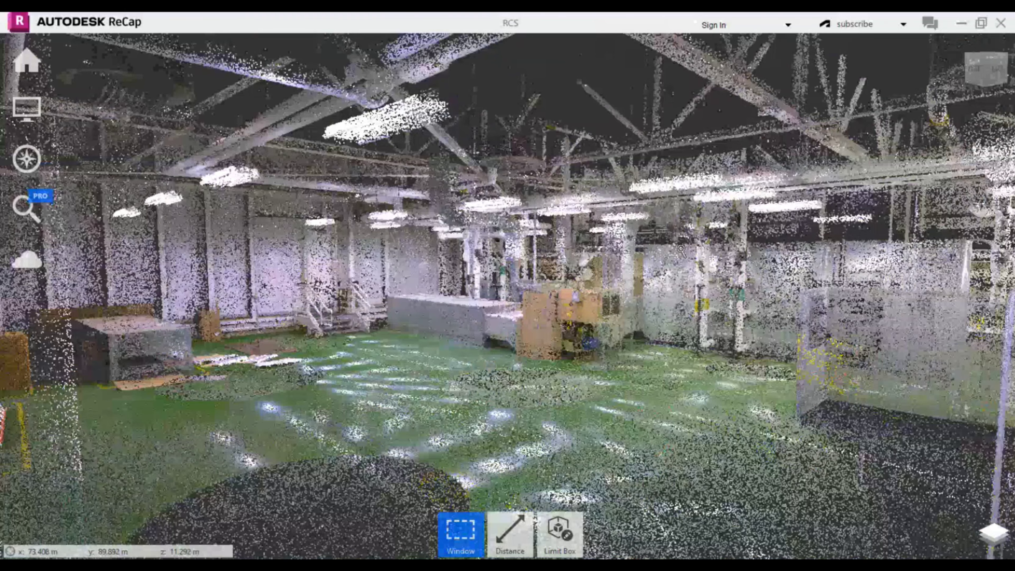
{"action": "scroll", "coordinate": [750, 256], "scroll_direction": "down", "scroll_amount": 5}
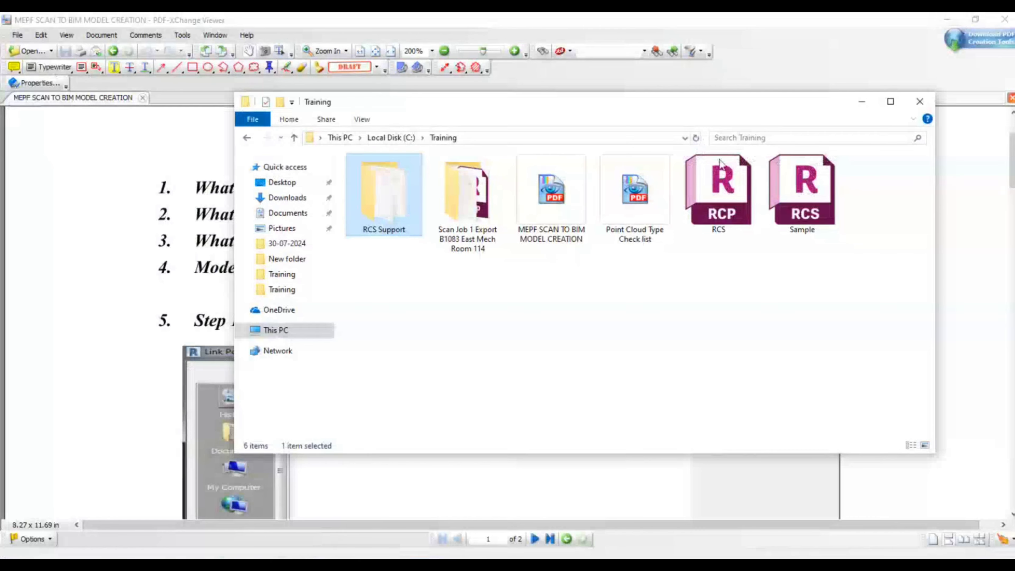
Return to File Explorer, review the files inside the RCS Support folder, and go back to the Training folder
{"action": "double_click", "coordinate": [379, 207]}
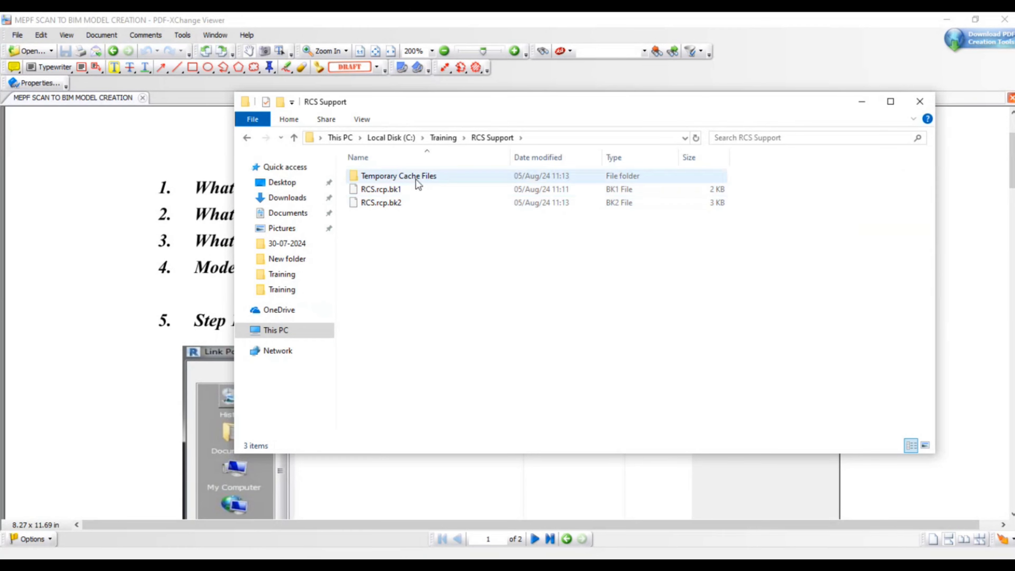
{"action": "left_click", "coordinate": [444, 138]}
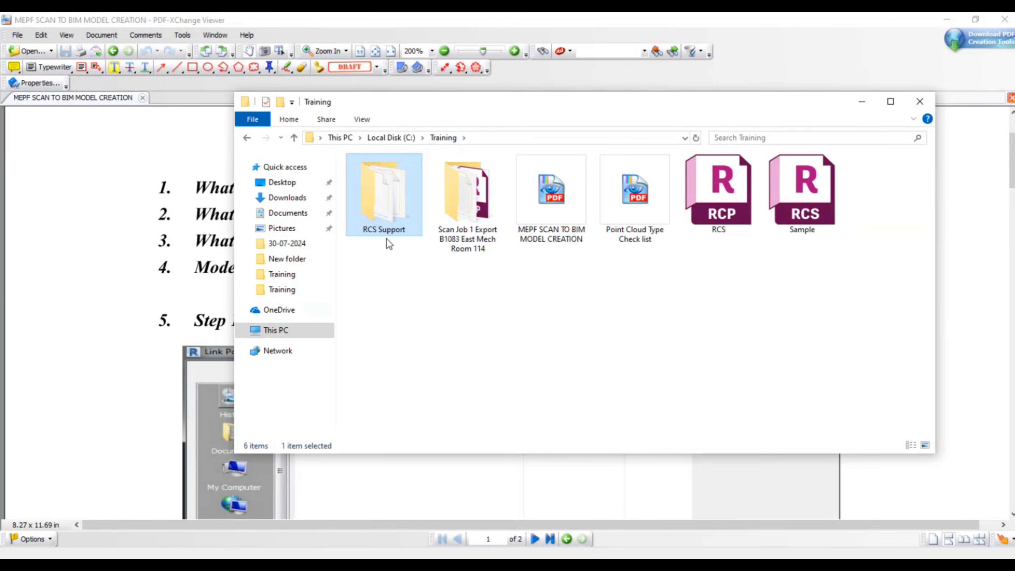
{"action": "double_click", "coordinate": [396, 208]}
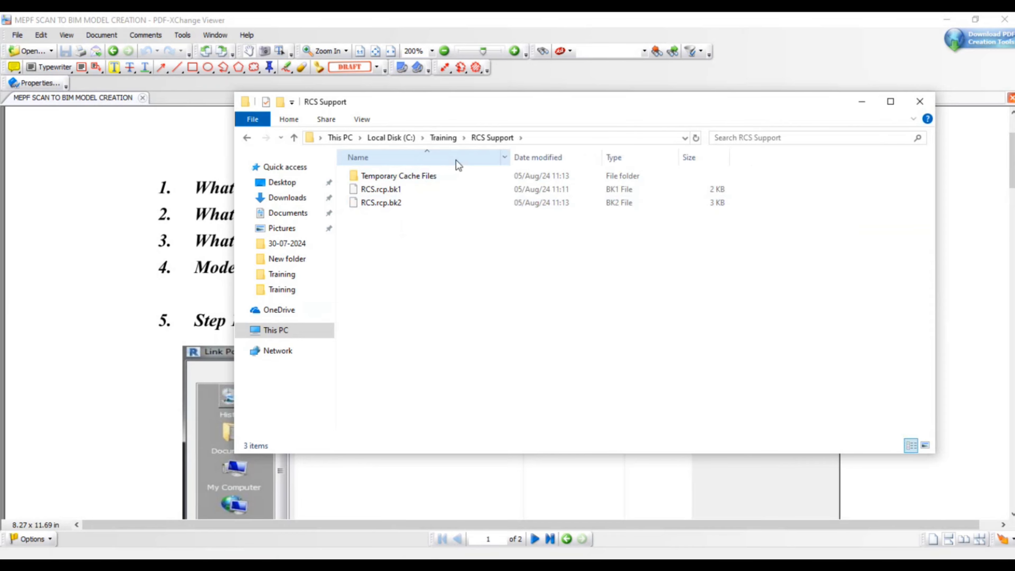
{"action": "left_click", "coordinate": [454, 138]}
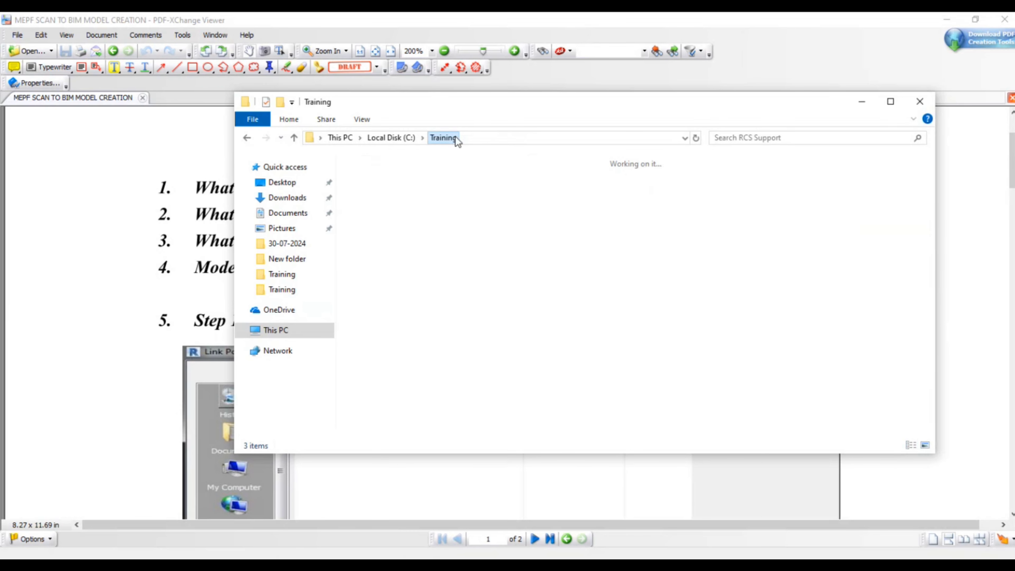
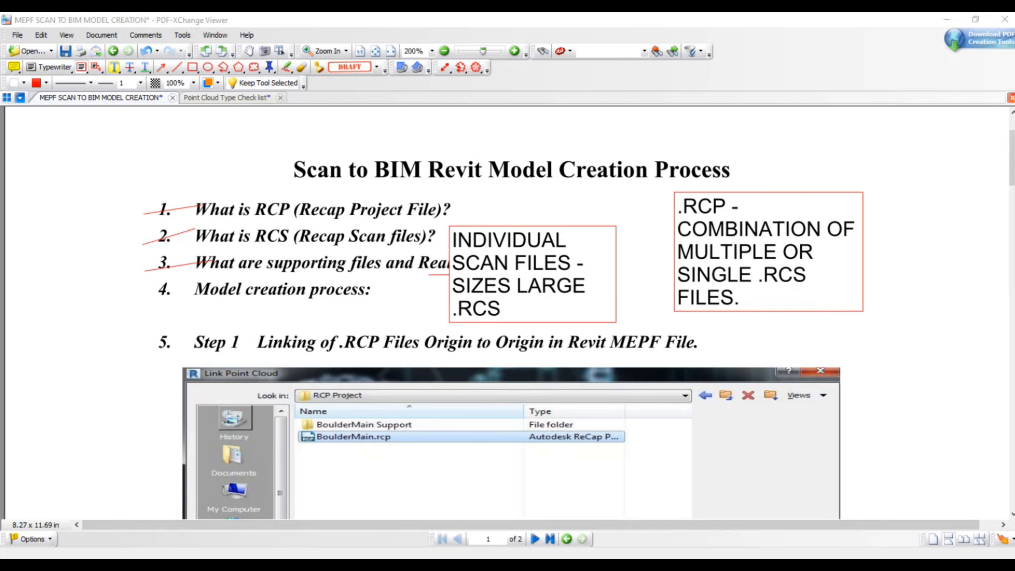
Switch to File Explorer and check the sizes of scan files 1 to 5 in the East Mech Room Support folder
{"action": "left_click", "coordinate": [352, 551]}
{"action": "left_click", "coordinate": [250, 144]}
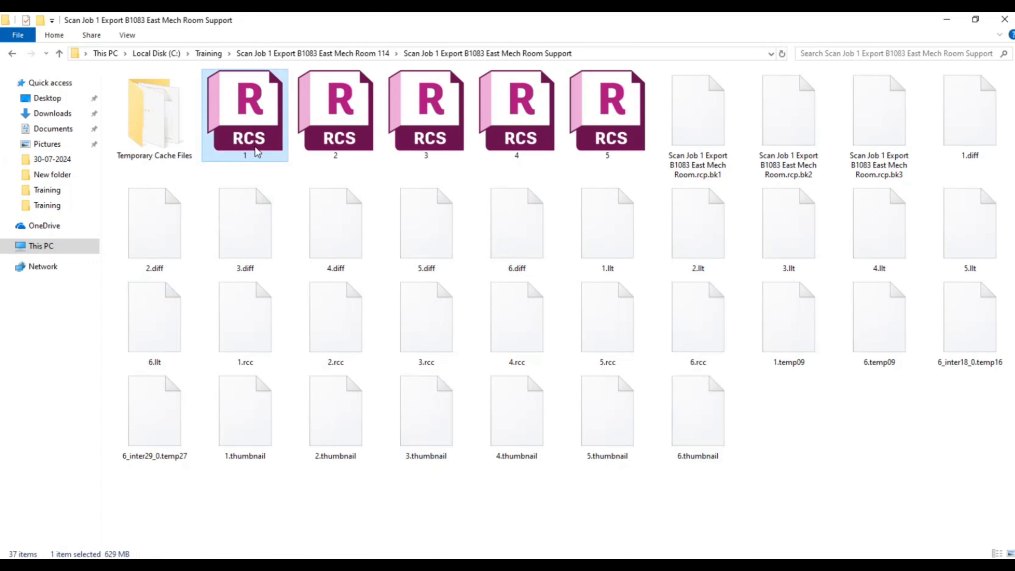
{"action": "left_click", "coordinate": [334, 144]}
{"action": "left_click", "coordinate": [426, 140]}
{"action": "left_click", "coordinate": [494, 137]}
{"action": "left_click", "coordinate": [604, 140]}
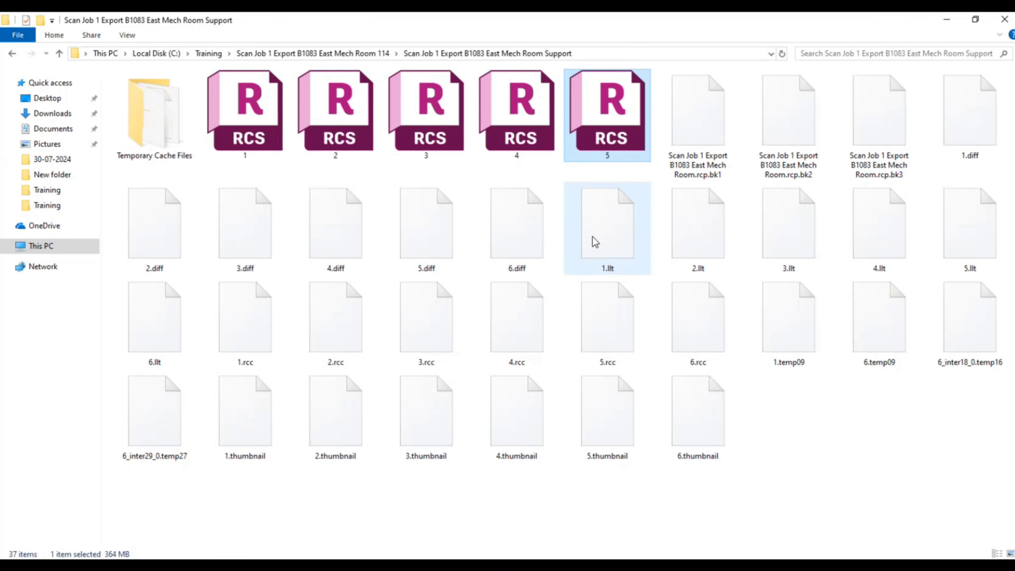
Check the RCP project file in the Scan Job 1 Export folder, and reopen its Support folder by way of Training
{"action": "left_click", "coordinate": [382, 53]}
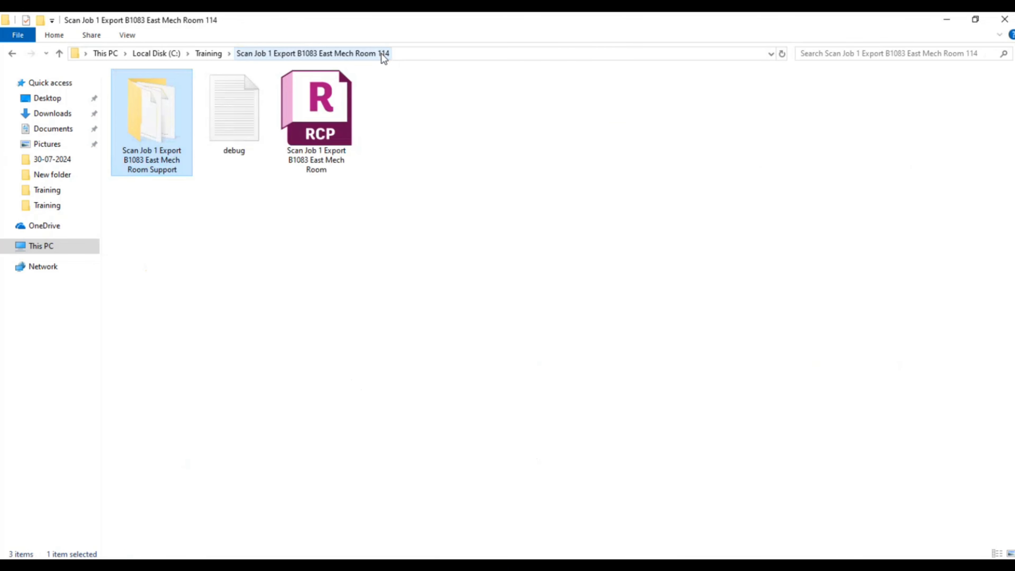
{"action": "left_click", "coordinate": [349, 141]}
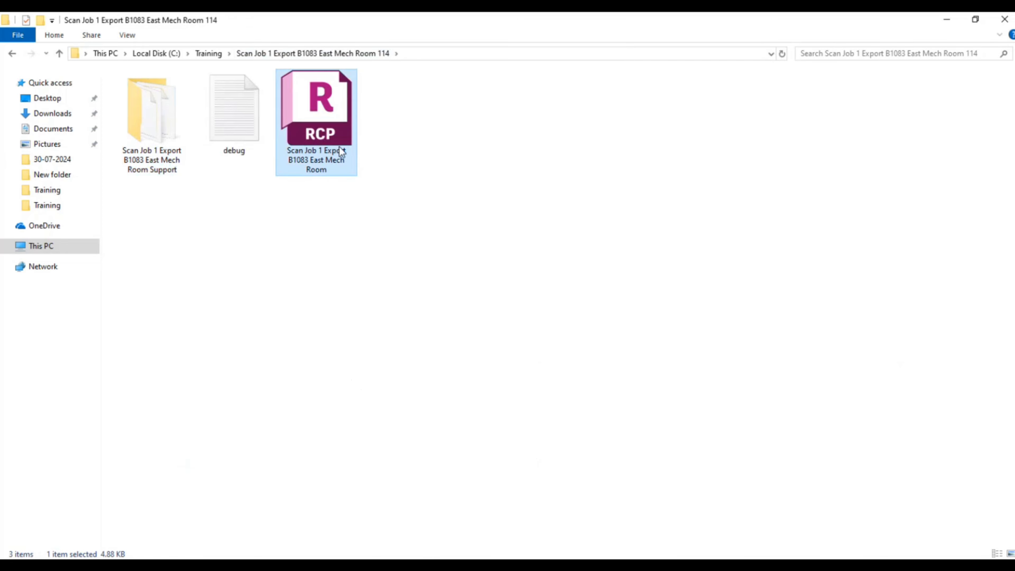
{"action": "left_click", "coordinate": [221, 54]}
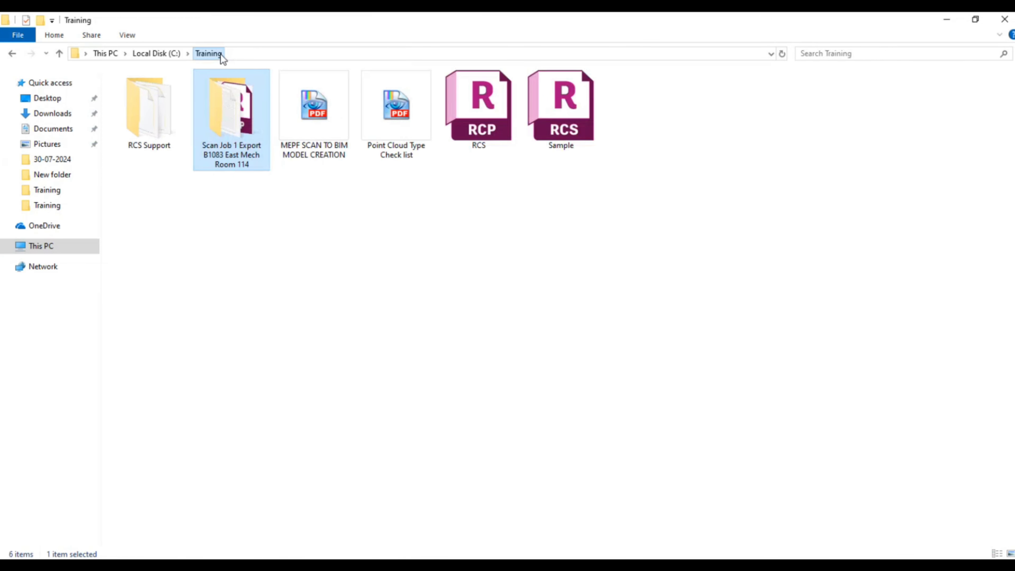
{"action": "double_click", "coordinate": [252, 159]}
{"action": "double_click", "coordinate": [187, 142]}
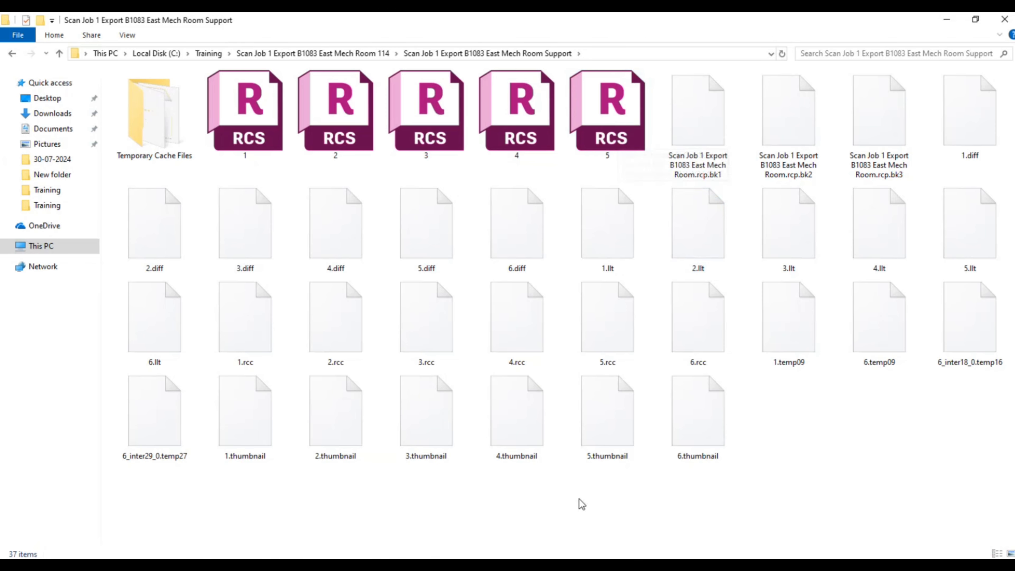
Shrink the checklist PDF window to reveal File Explorer, check the Sample scan file's size, and open the RCS Support folder
{"action": "key", "text": "alt+Tab"}
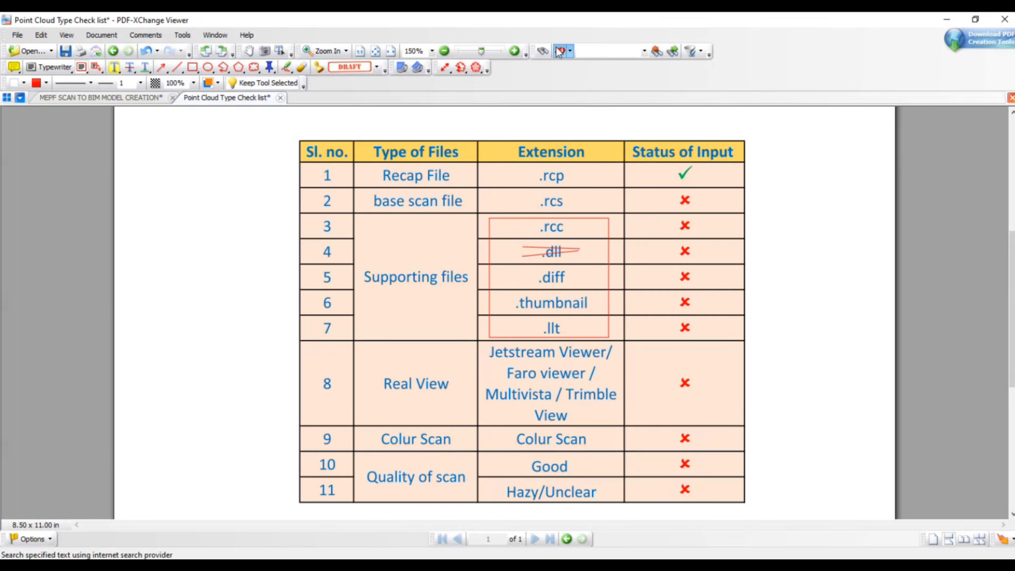
{"action": "double_click", "coordinate": [565, 25]}
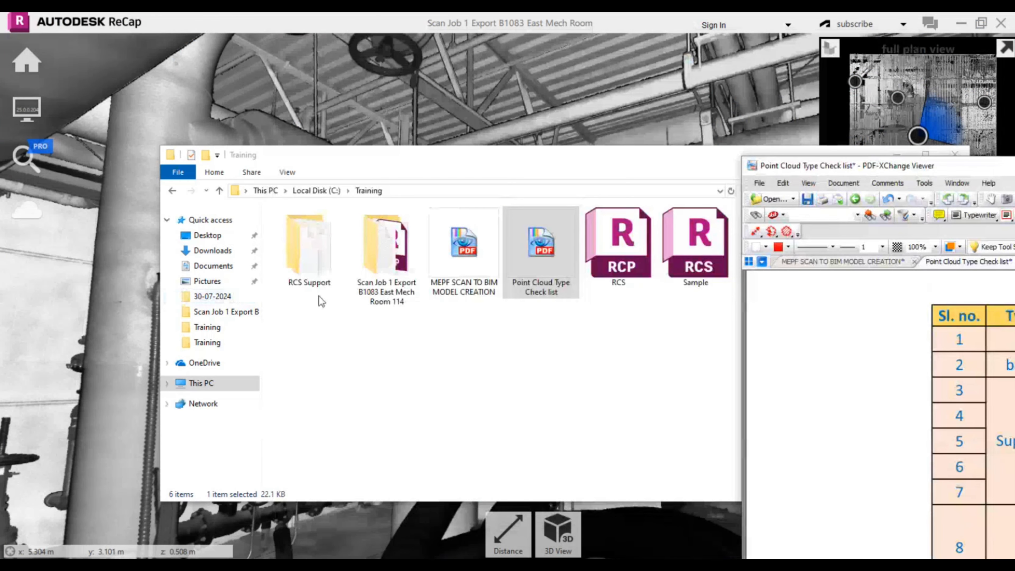
{"action": "left_click", "coordinate": [702, 273]}
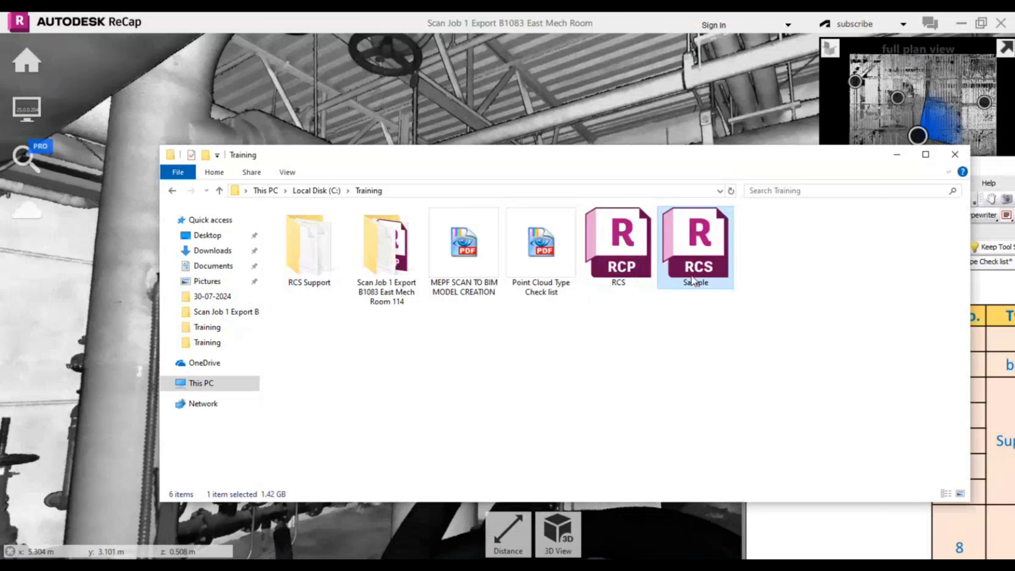
{"action": "double_click", "coordinate": [331, 269]}
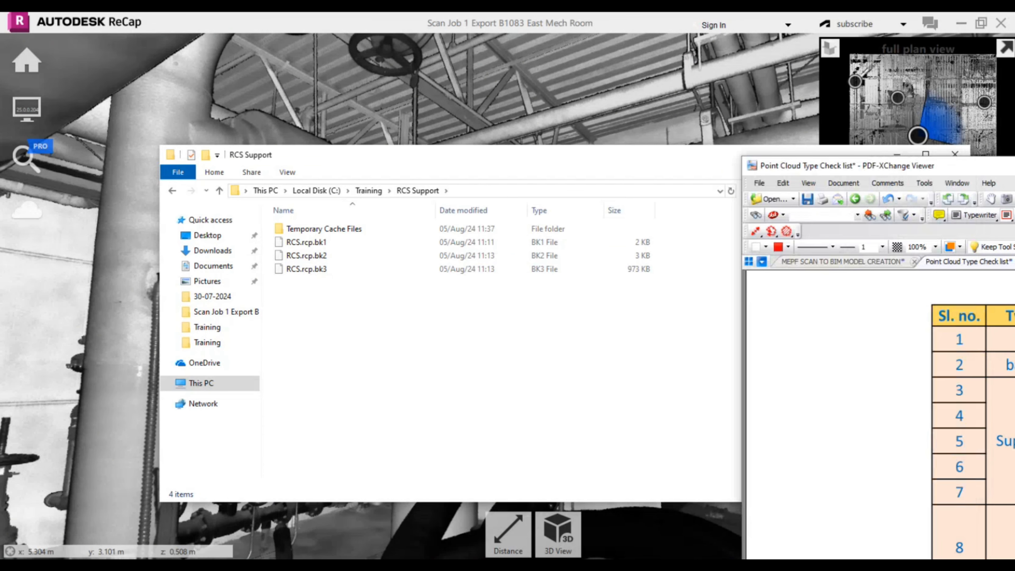
Maximise the Point Cloud Type Check list PDF and draw rectangles around the .rcs and .rcp extensions
{"action": "left_click_drag", "start_coordinate": [1014, 164], "coordinate": [718, 127]}
{"action": "double_click", "coordinate": [718, 128]}
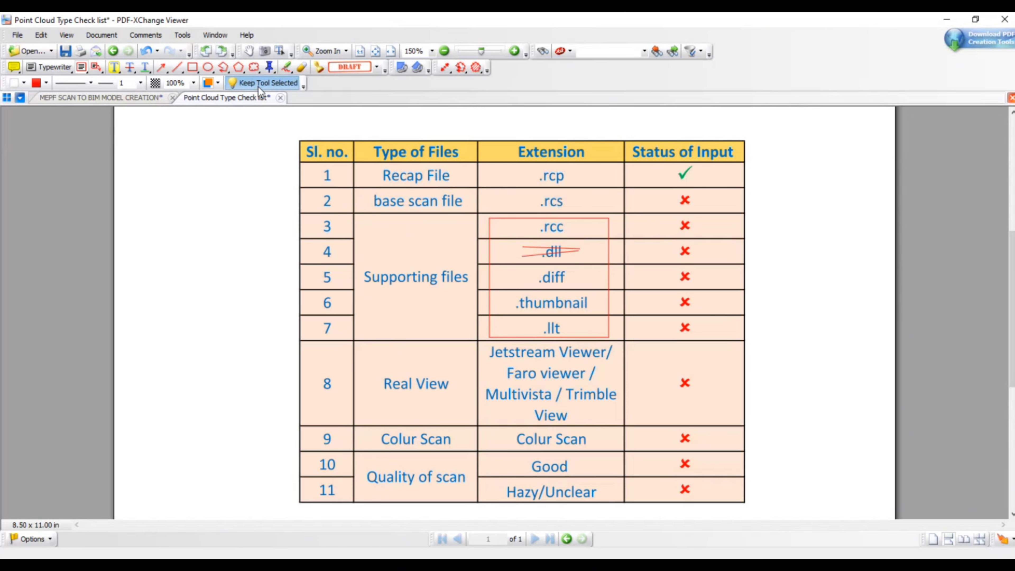
{"action": "left_click", "coordinate": [194, 68]}
{"action": "left_click_drag", "start_coordinate": [529, 192], "coordinate": [577, 209]}
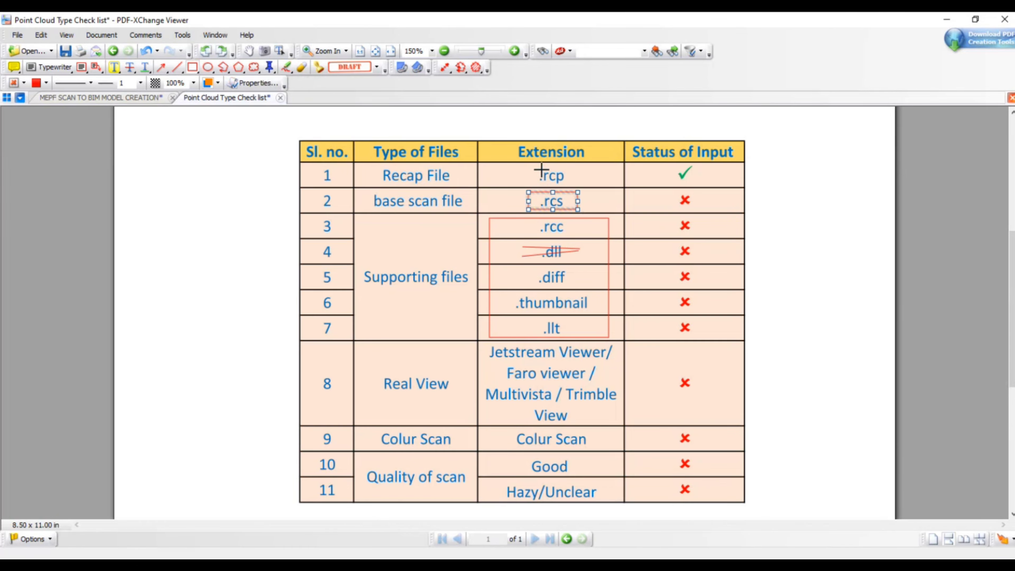
{"action": "left_click_drag", "start_coordinate": [535, 168], "coordinate": [571, 186]}
{"action": "left_click", "coordinate": [585, 188]}
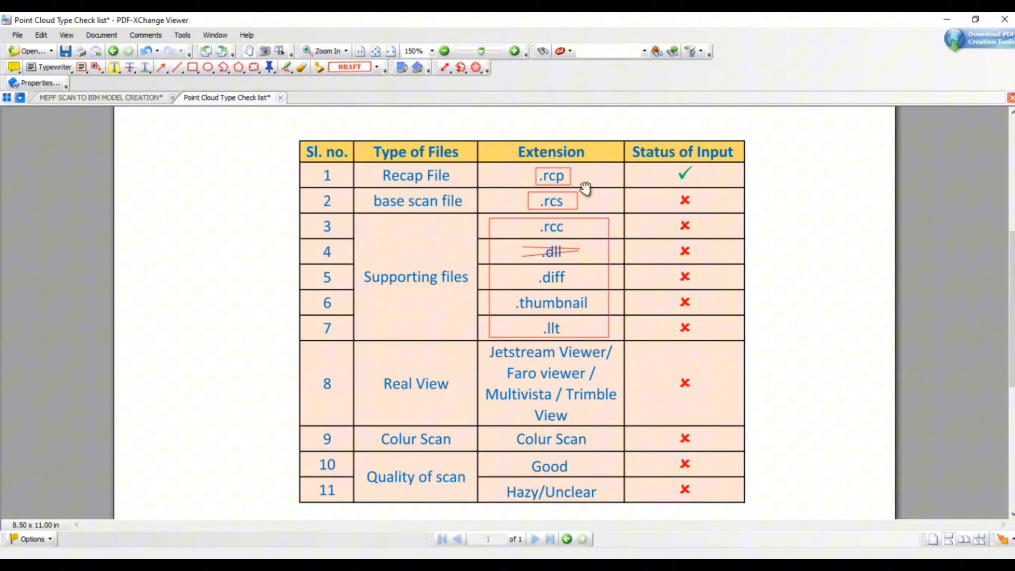
Minimise the checklist PDF and reposition the RCS Support folder window over the ReCap scan
{"action": "left_click", "coordinate": [946, 19]}
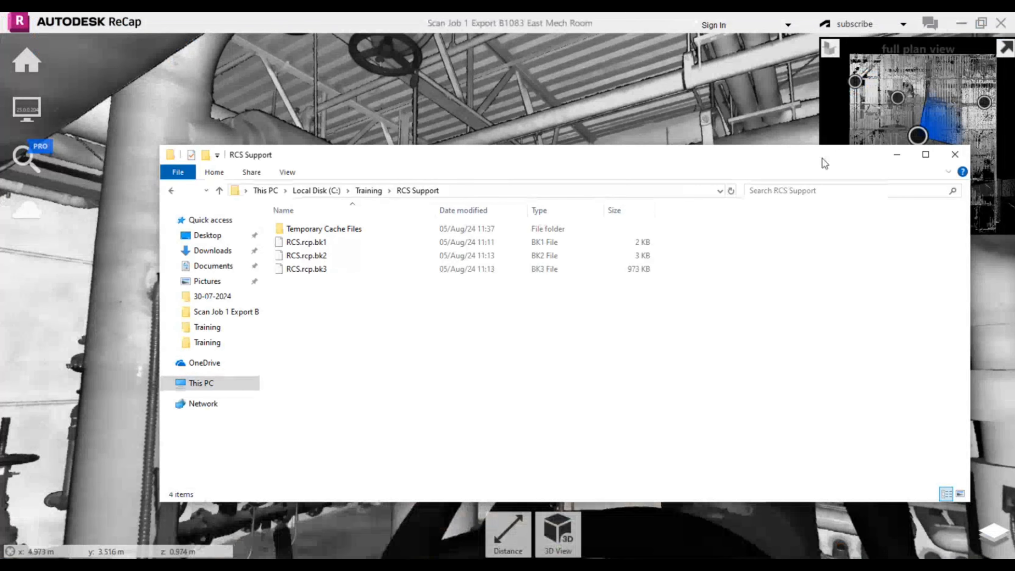
{"action": "left_click_drag", "start_coordinate": [822, 157], "coordinate": [666, 216]}
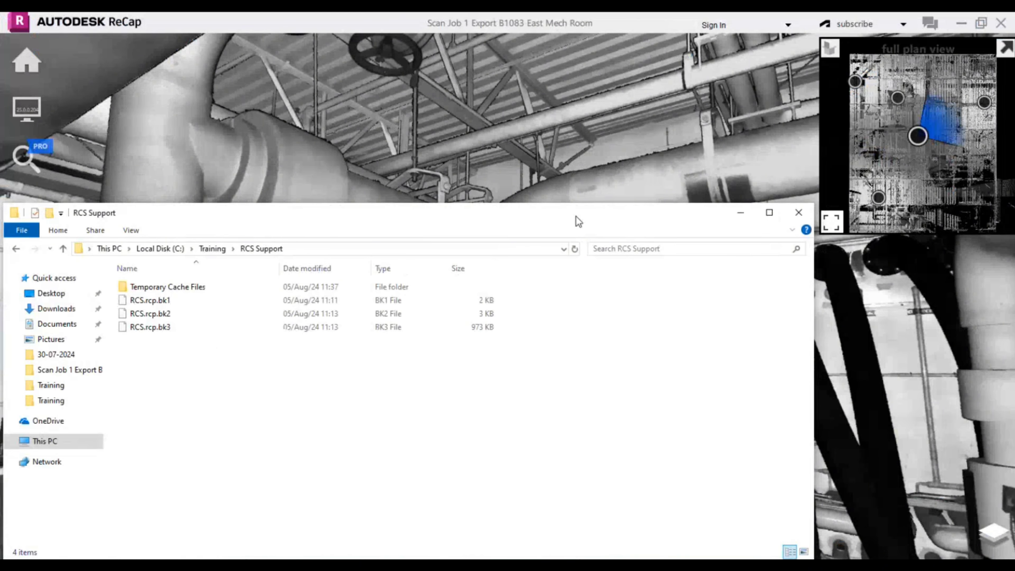
{"action": "left_click_drag", "start_coordinate": [578, 221], "coordinate": [740, 113]}
Switch back to the PDF viewer and show the MEPF SCAN TO BIM MODEL CREATION document
{"action": "mouse_move", "coordinate": [543, 564]}
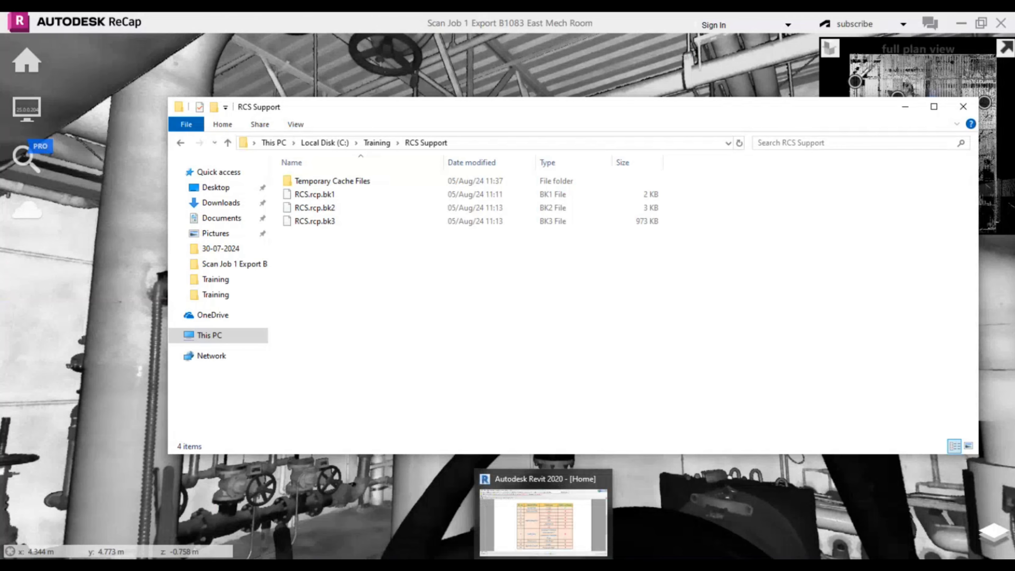
{"action": "left_click", "coordinate": [517, 513]}
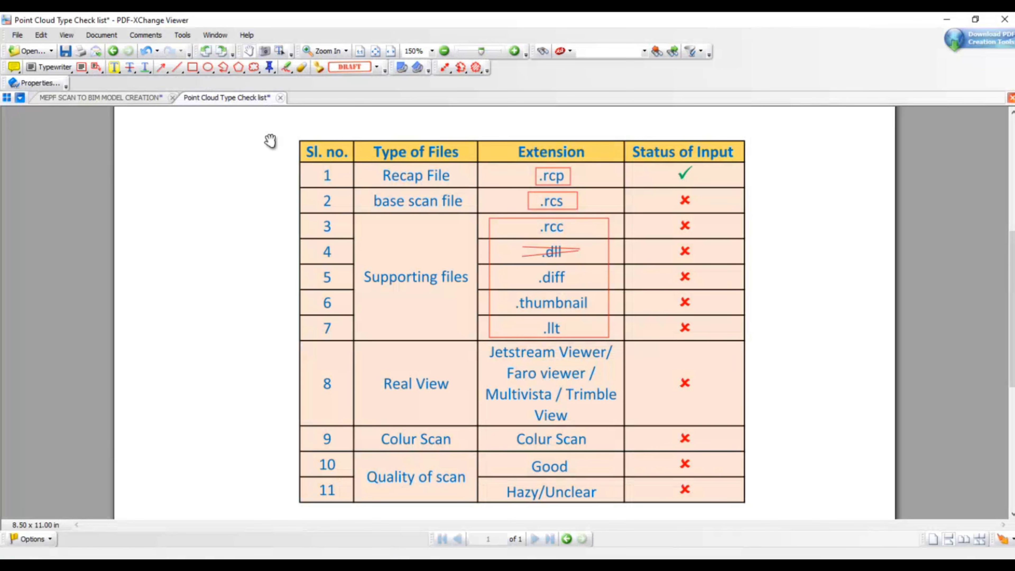
{"action": "left_click", "coordinate": [119, 100]}
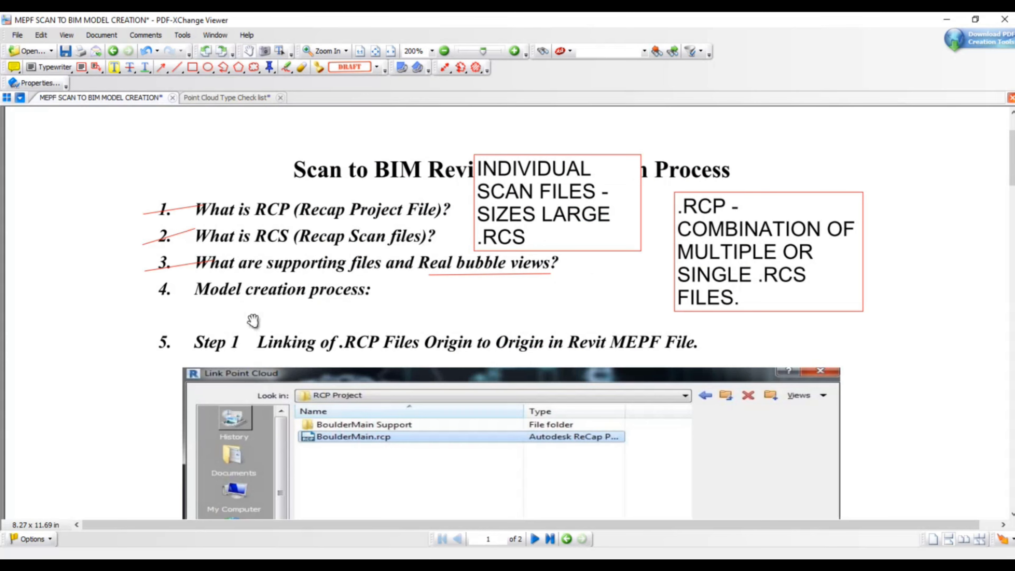
Read the Model creation process and Step 1 headings on linking .RCP files in the PDF
{"action": "scroll", "coordinate": [253, 320], "scroll_direction": "down", "scroll_amount": 1}
{"action": "scroll", "coordinate": [437, 242], "scroll_direction": "up", "scroll_amount": 1}
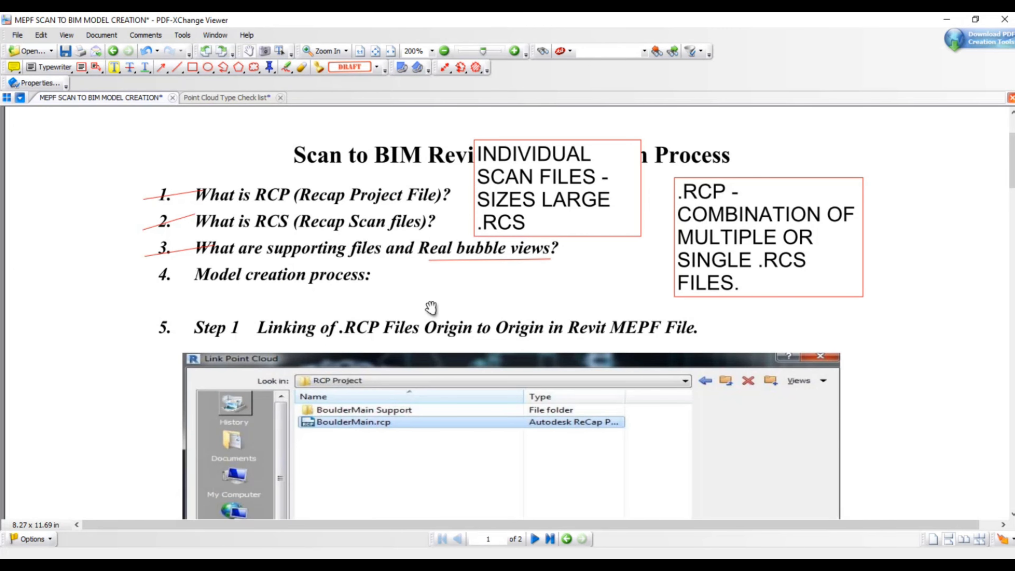
{"action": "scroll", "coordinate": [431, 307], "scroll_direction": "down", "scroll_amount": 3}
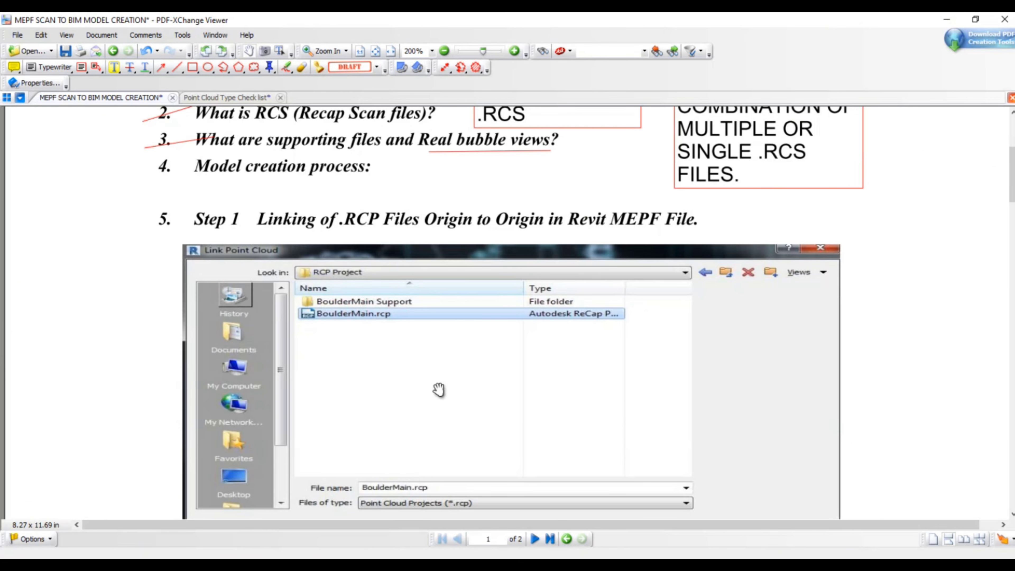
Switch to Revit and create a new project from the Mechanical Template
{"action": "left_click", "coordinate": [521, 564]}
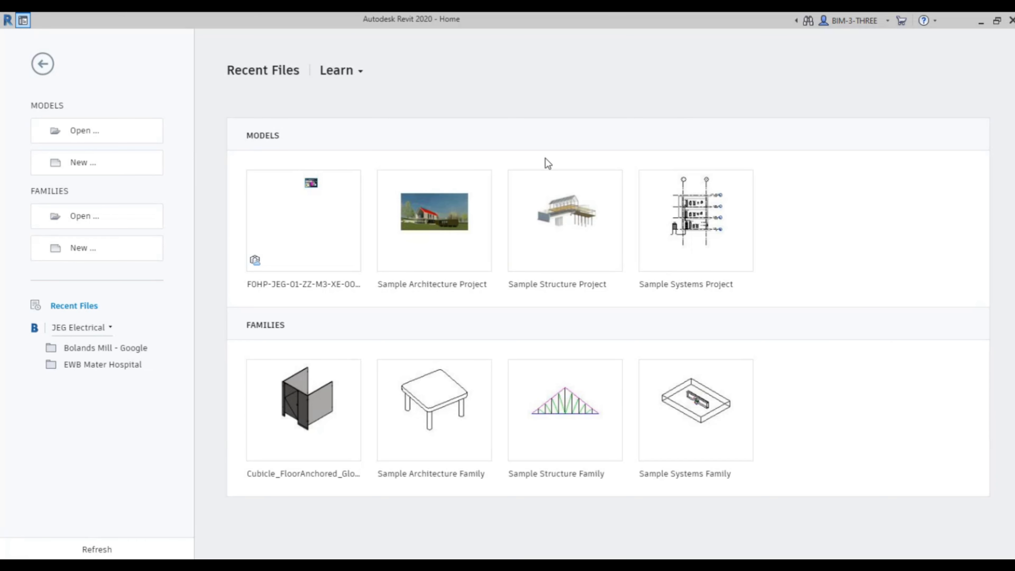
{"action": "left_click", "coordinate": [114, 164]}
{"action": "left_click", "coordinate": [771, 160]}
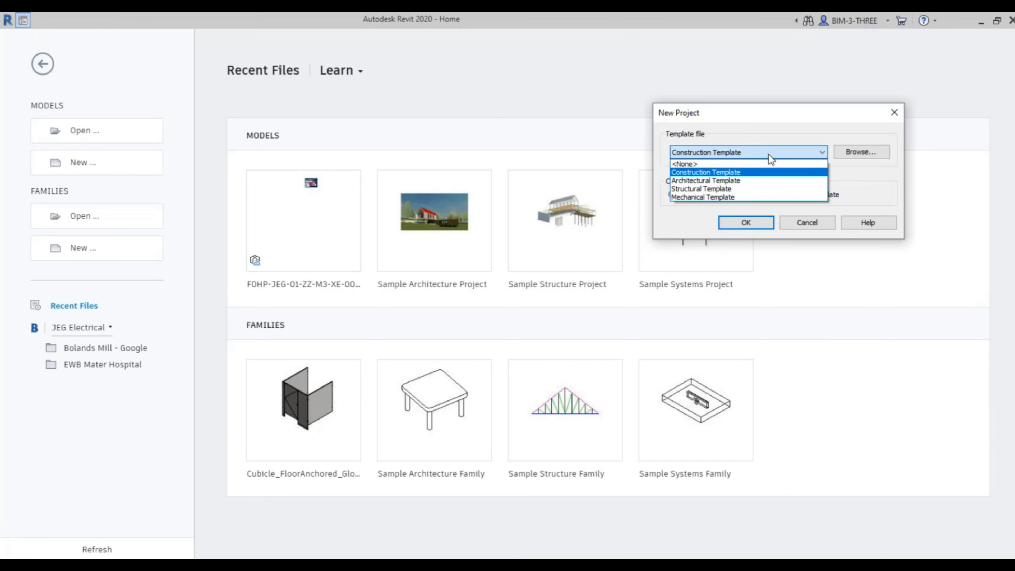
{"action": "left_click", "coordinate": [725, 198]}
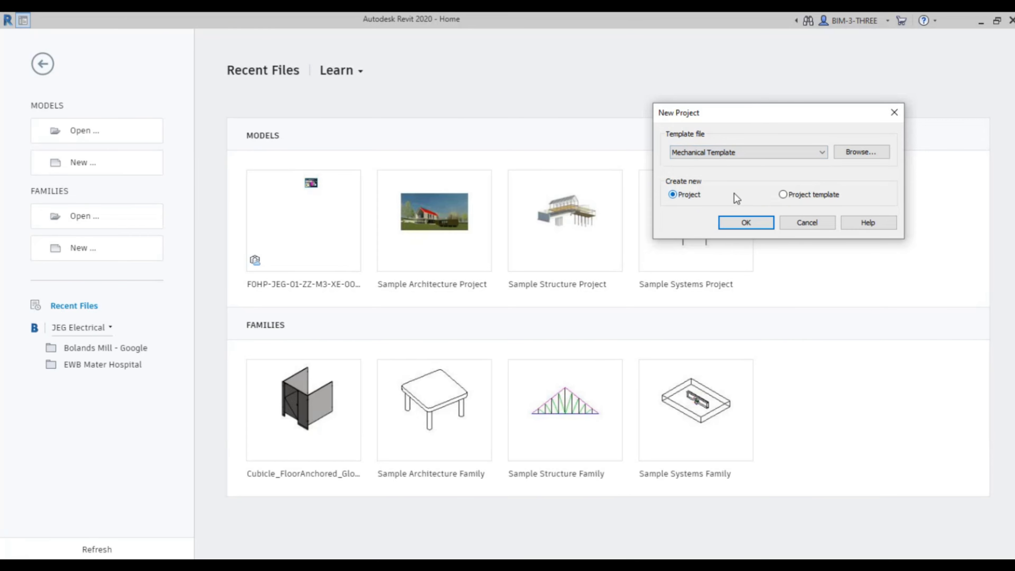
{"action": "left_click_drag", "start_coordinate": [779, 113], "coordinate": [737, 121]}
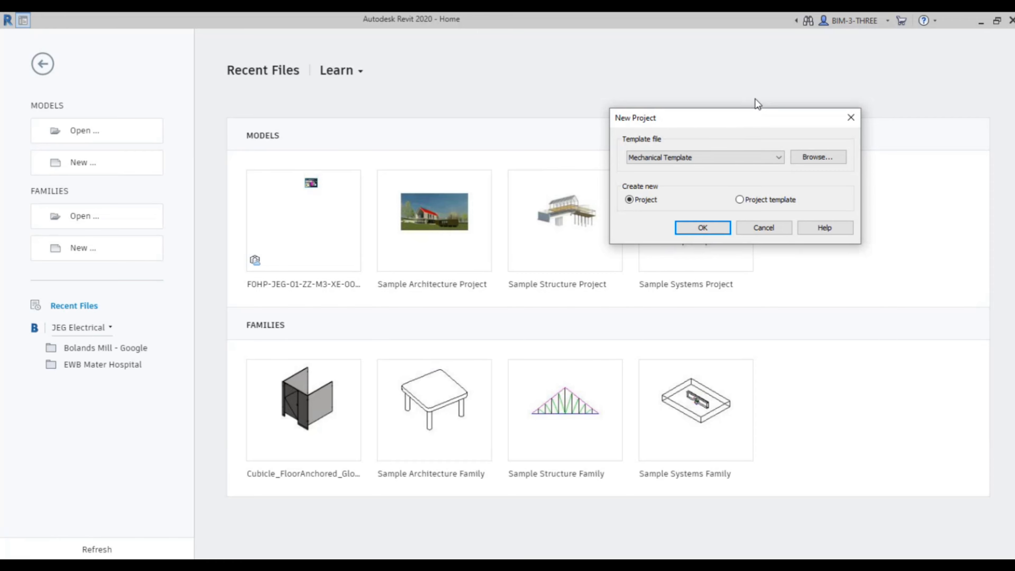
{"action": "left_click_drag", "start_coordinate": [757, 113], "coordinate": [685, 85]}
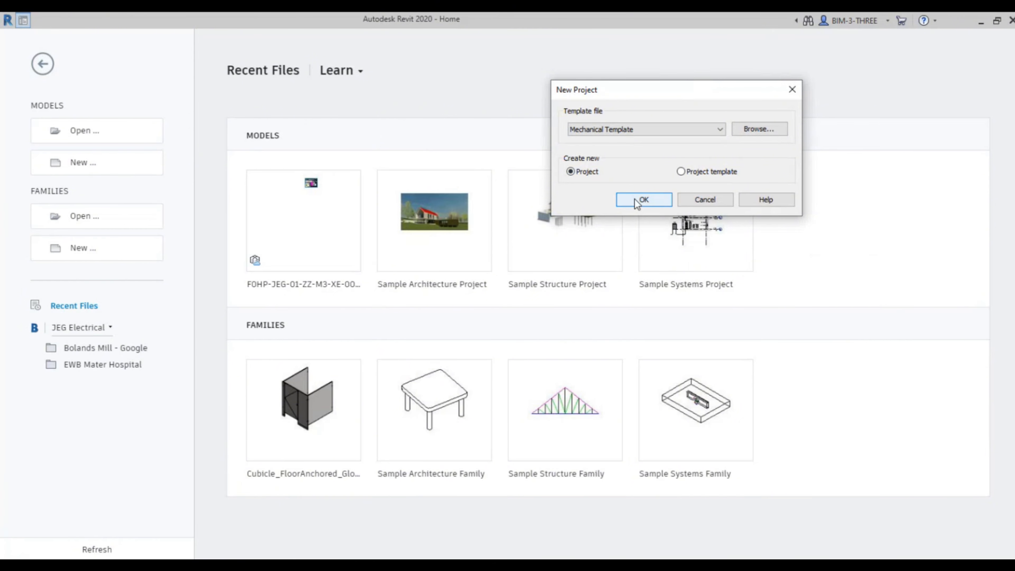
{"action": "left_click", "coordinate": [643, 200]}
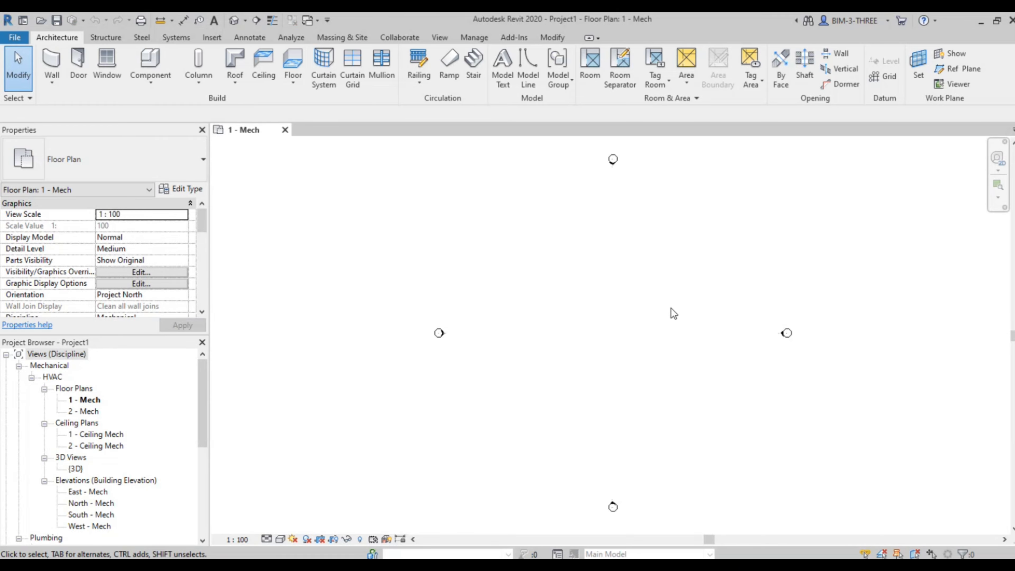
Set the 1 - Mech floor plan's detail level to Fine and its visual style to Wireframe
{"action": "middle_click_drag", "start_coordinate": [593, 335], "coordinate": [584, 329]}
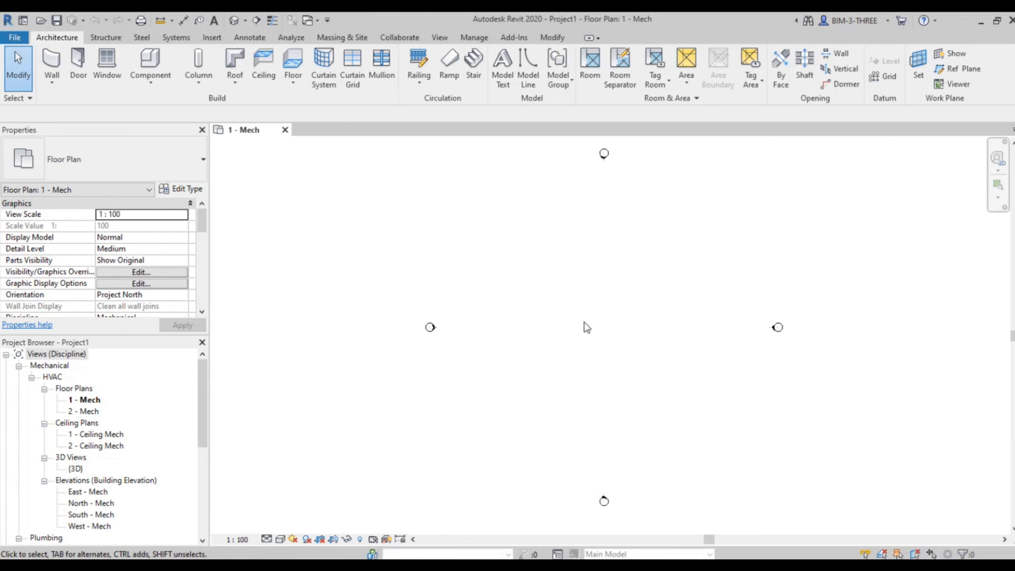
{"action": "left_click", "coordinate": [266, 539]}
{"action": "left_click", "coordinate": [268, 538]}
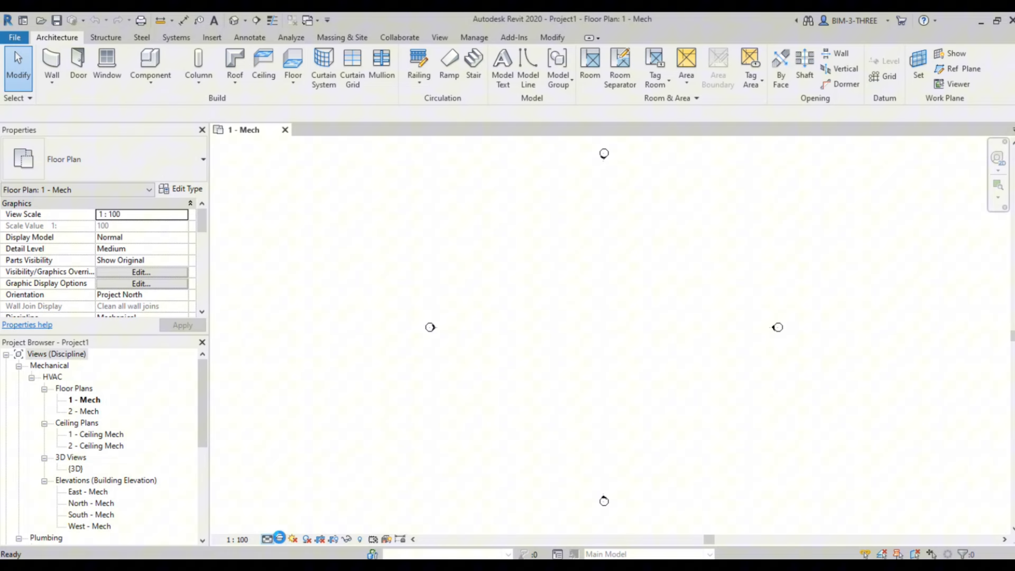
{"action": "left_click", "coordinate": [279, 538]}
{"action": "left_click", "coordinate": [312, 460]}
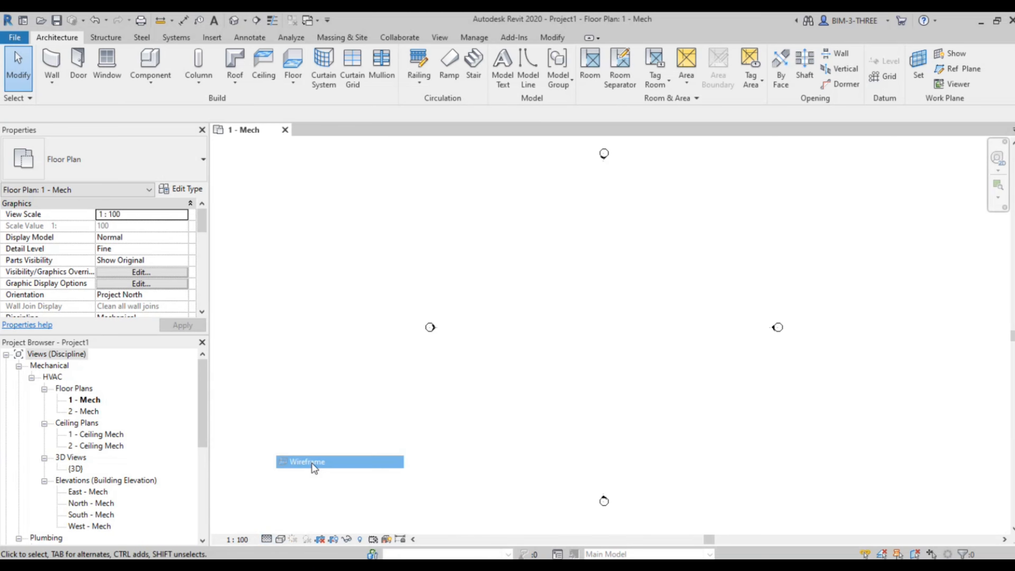
Switch to the PDF viewer, review Step 1's Link Point Cloud example with its positioning option, and return to Revit
{"action": "key", "text": "alt+Tab"}
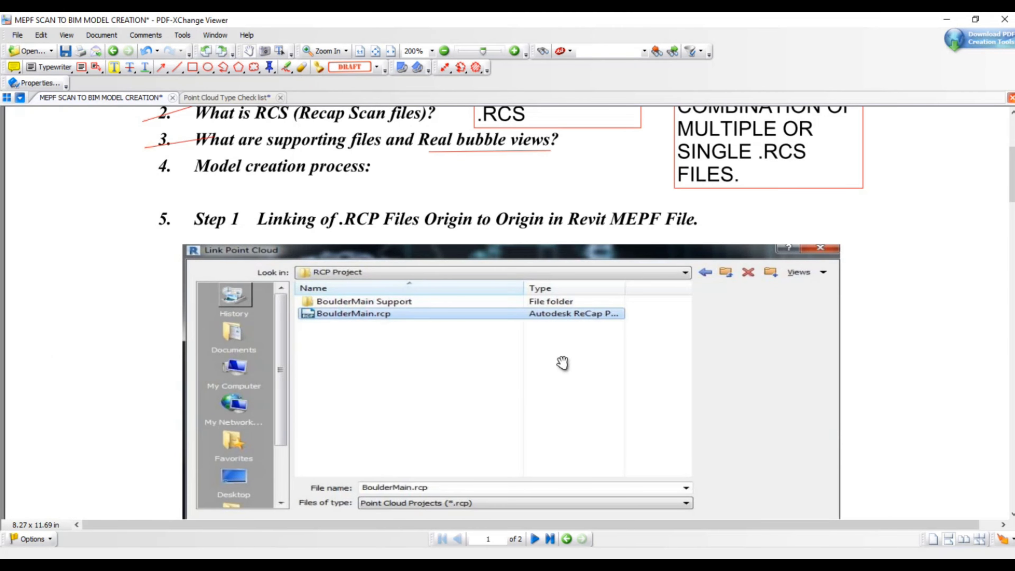
{"action": "left_click_drag", "start_coordinate": [561, 363], "coordinate": [561, 364]}
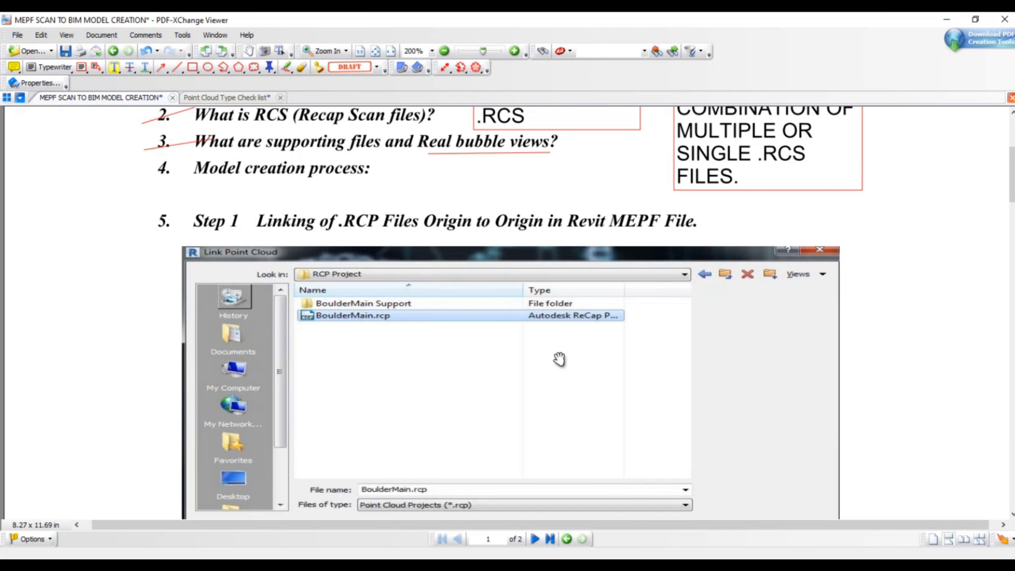
{"action": "scroll", "coordinate": [446, 234], "scroll_direction": "down", "scroll_amount": 2}
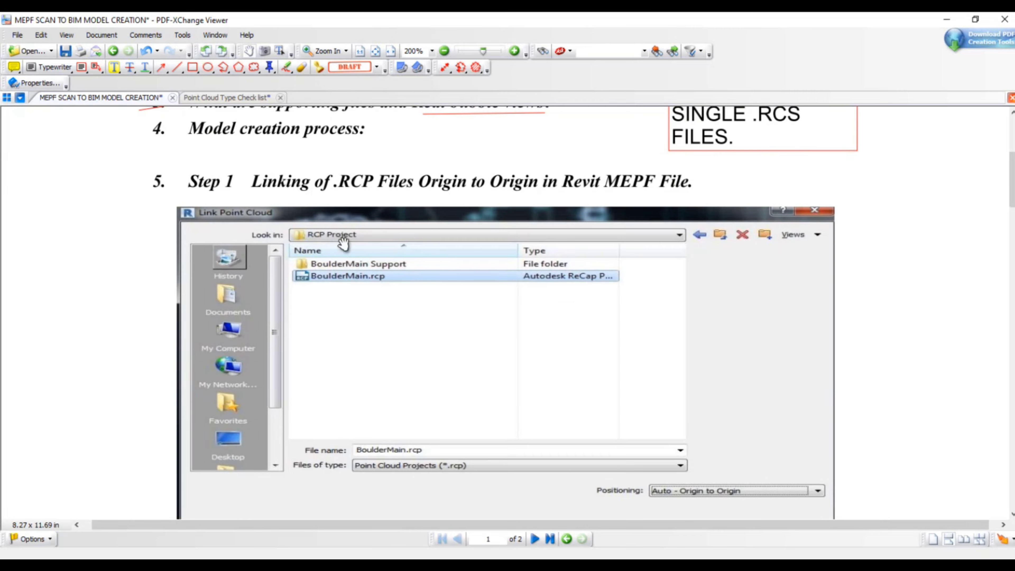
{"action": "left_click_drag", "start_coordinate": [344, 245], "coordinate": [343, 238]}
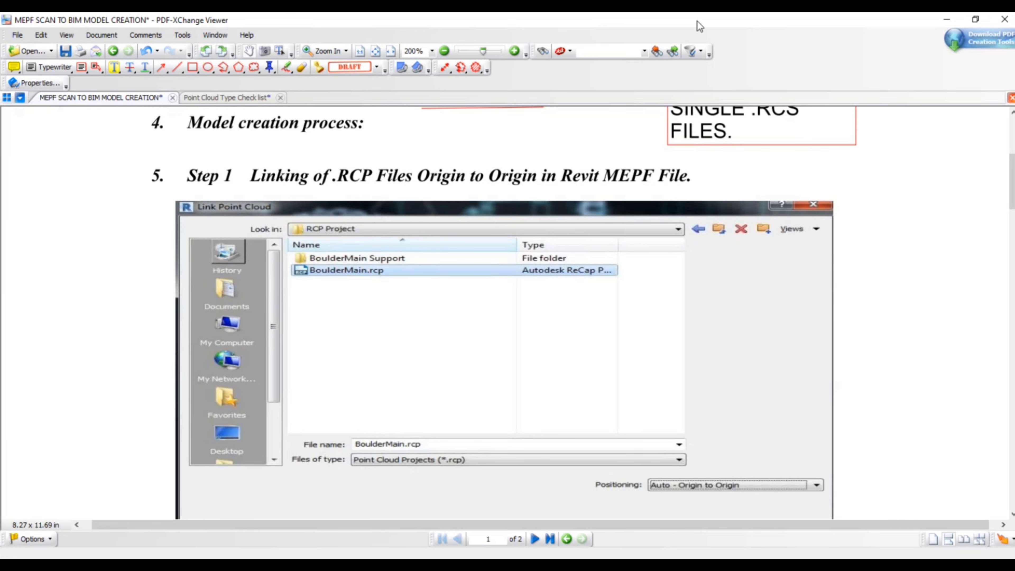
{"action": "left_click_drag", "start_coordinate": [696, 24], "coordinate": [1014, 70]}
{"action": "left_click", "coordinate": [367, 178]}
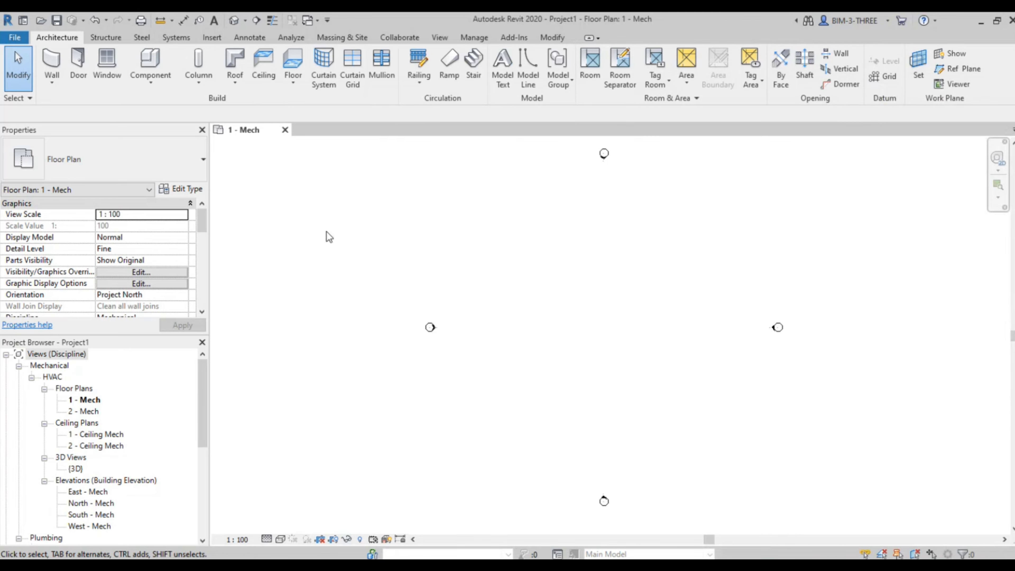
Start linking a point cloud, enlarge the Link Point Cloud dialog, and keep the file type at Point Cloud Projects (*.rcp)
{"action": "left_click", "coordinate": [215, 38]}
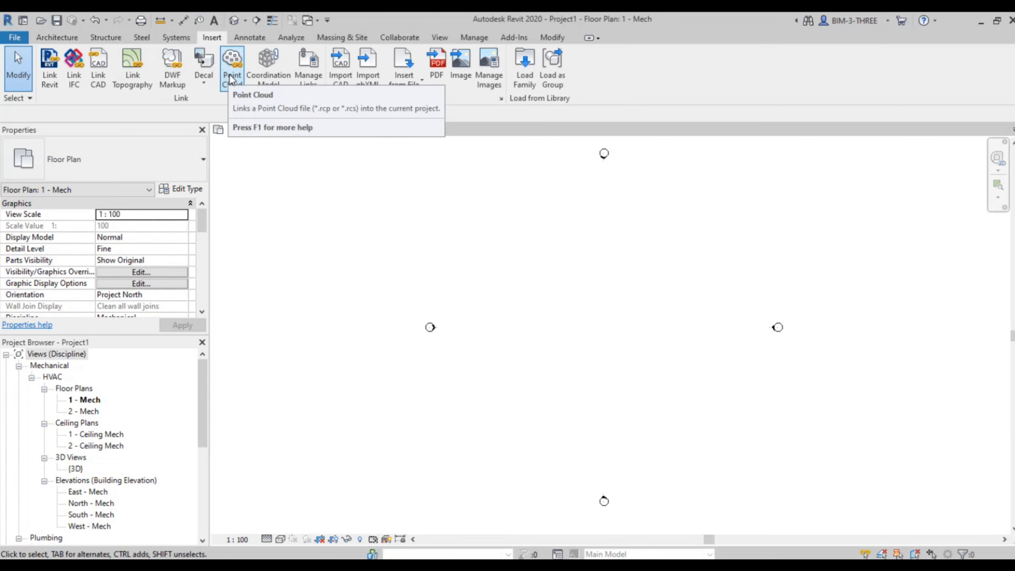
{"action": "left_click", "coordinate": [230, 82]}
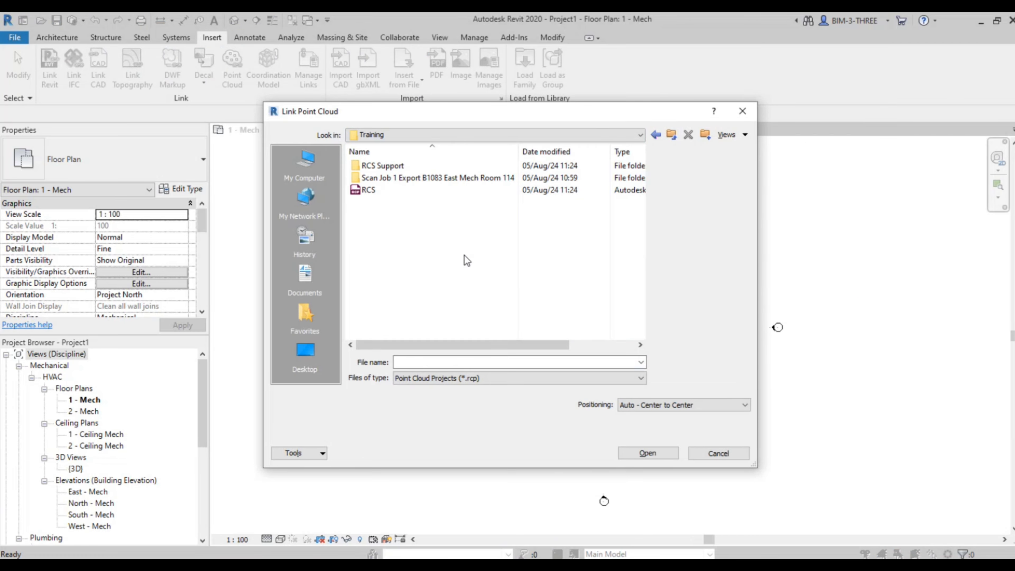
{"action": "left_click", "coordinate": [475, 379]}
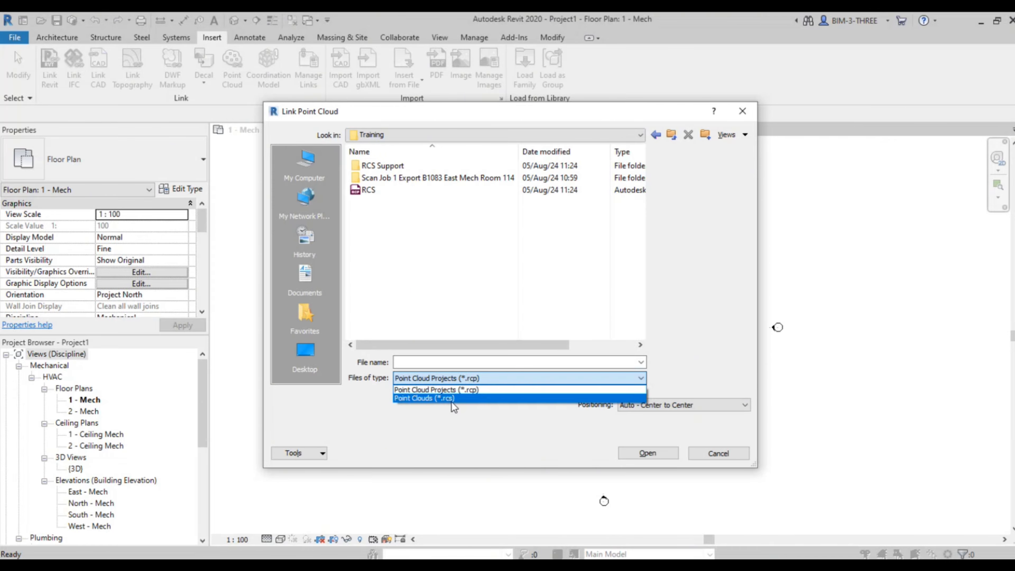
{"action": "left_click", "coordinate": [761, 472]}
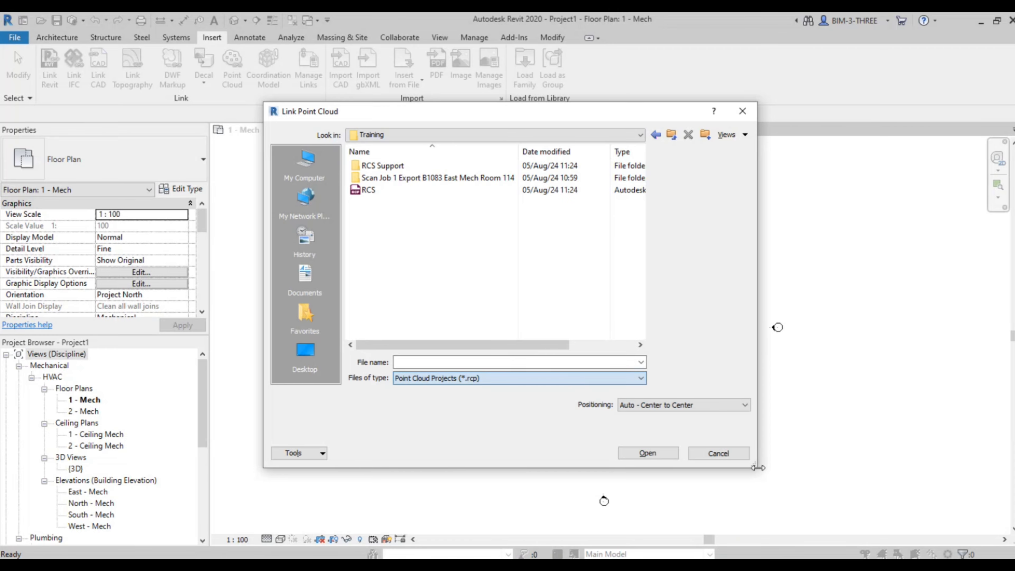
{"action": "left_click_drag", "start_coordinate": [754, 463], "coordinate": [844, 503]}
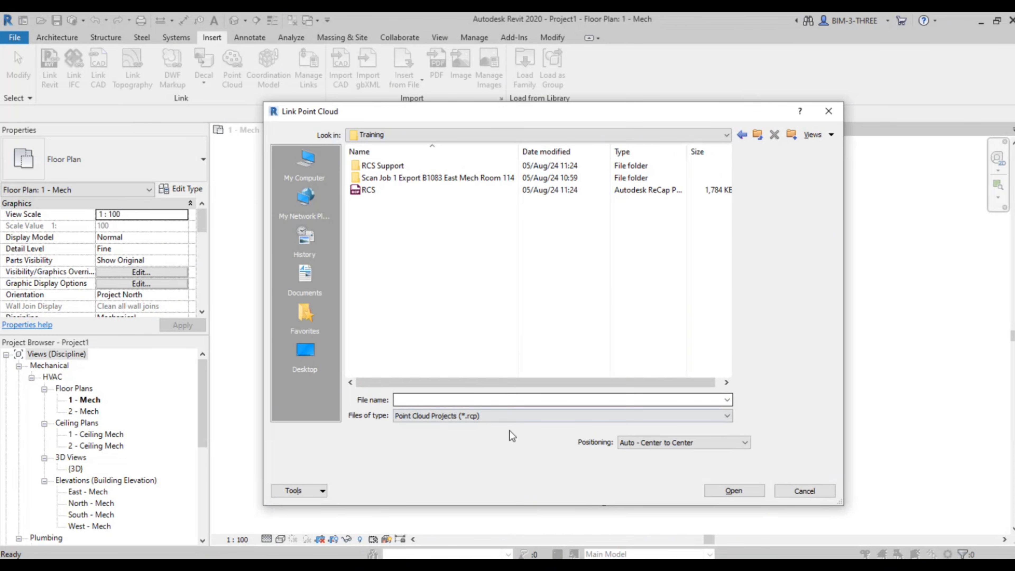
{"action": "left_click", "coordinate": [515, 417]}
{"action": "left_click", "coordinate": [501, 404]}
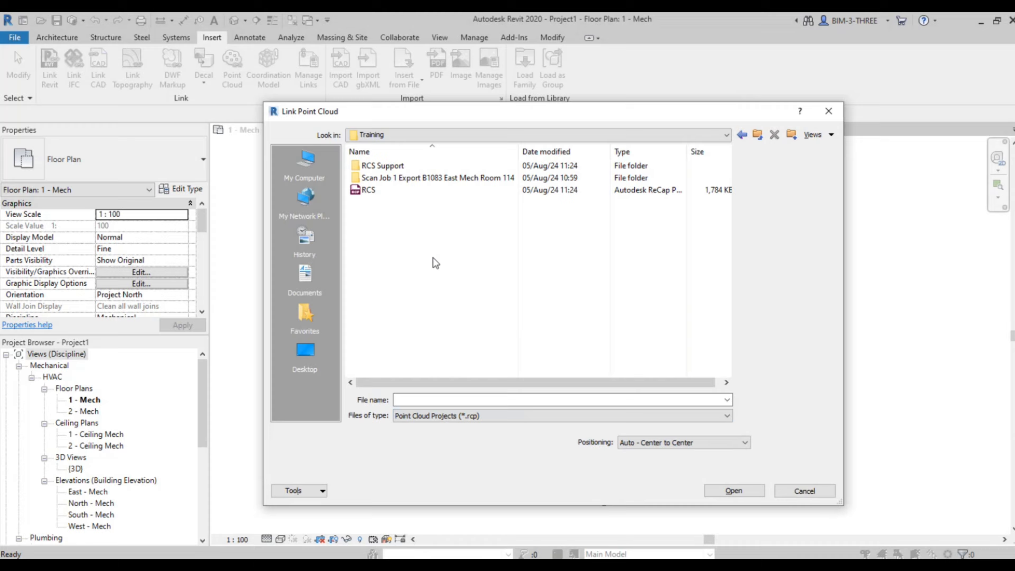
Link Scan Job 1 Export B1083 East Mech Room.rcp from the Scan Job 1 Export B1083 East Mech Room 114 folder with Auto - Origin to Origin positioning
{"action": "double_click", "coordinate": [460, 177]}
{"action": "left_click", "coordinate": [485, 178]}
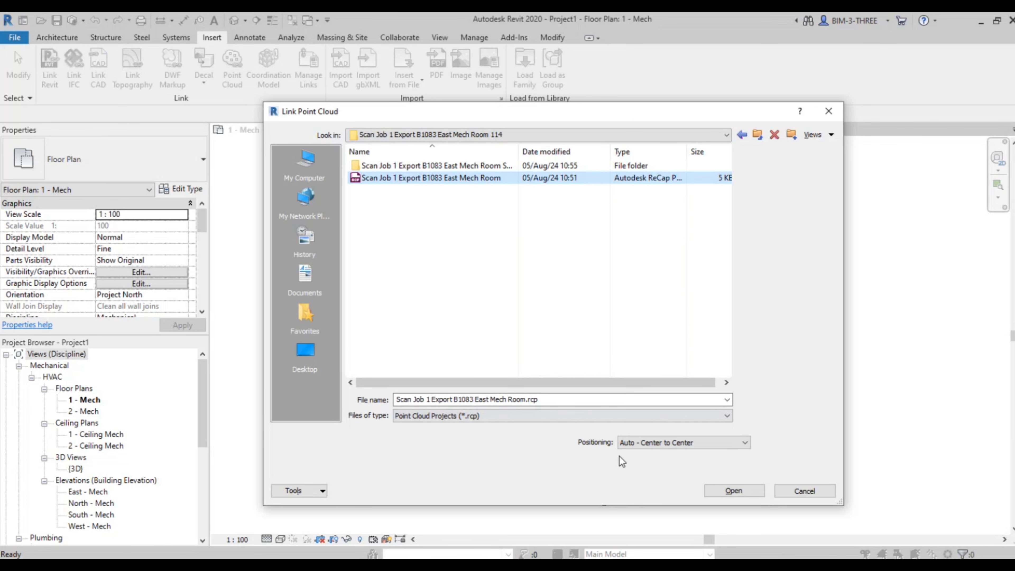
{"action": "left_click", "coordinate": [700, 443]}
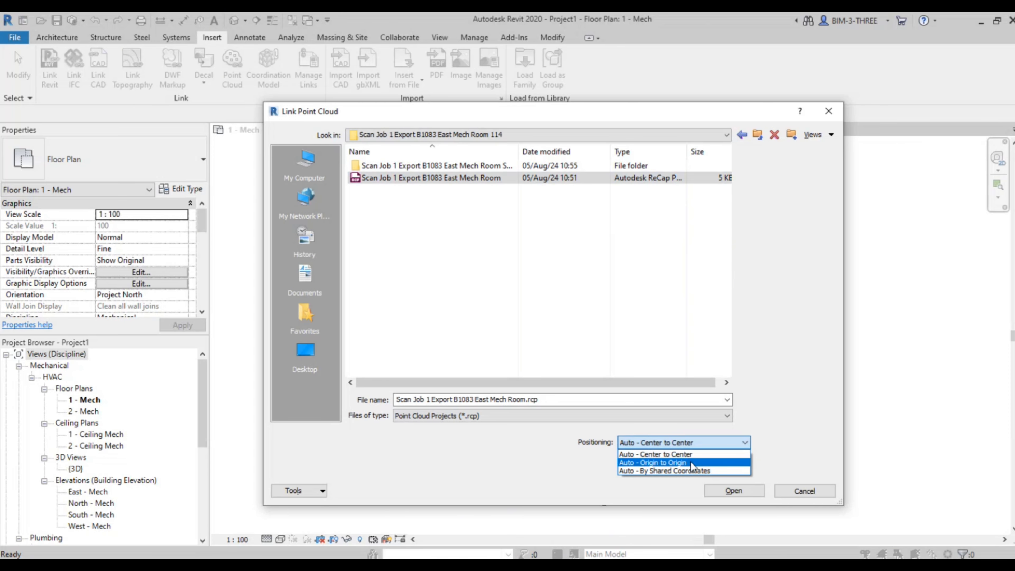
{"action": "left_click", "coordinate": [692, 463]}
{"action": "left_click", "coordinate": [733, 490]}
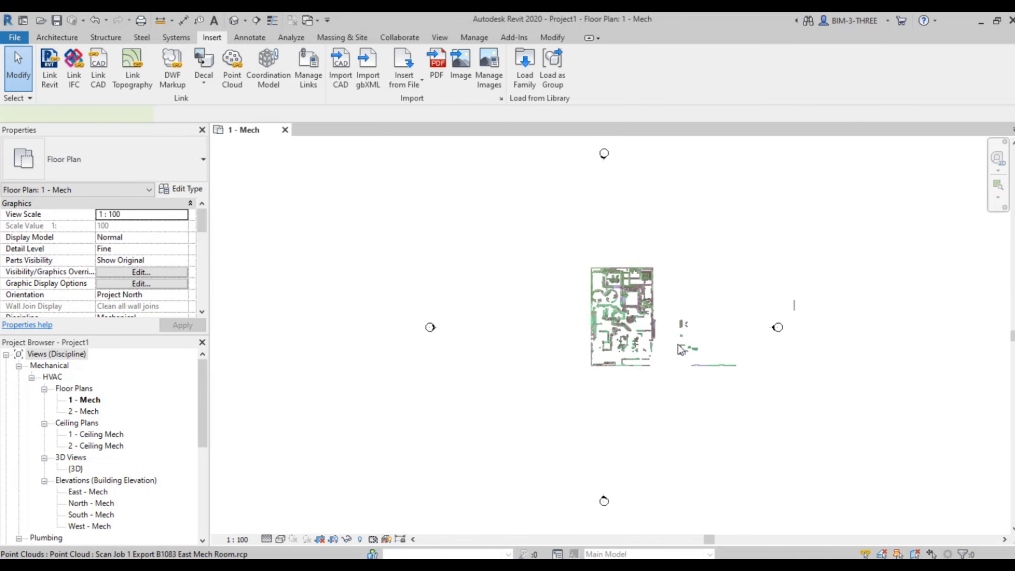
Pin the linked East Mech Room point cloud in place and inspect it in the floor plan
{"action": "left_click", "coordinate": [680, 355]}
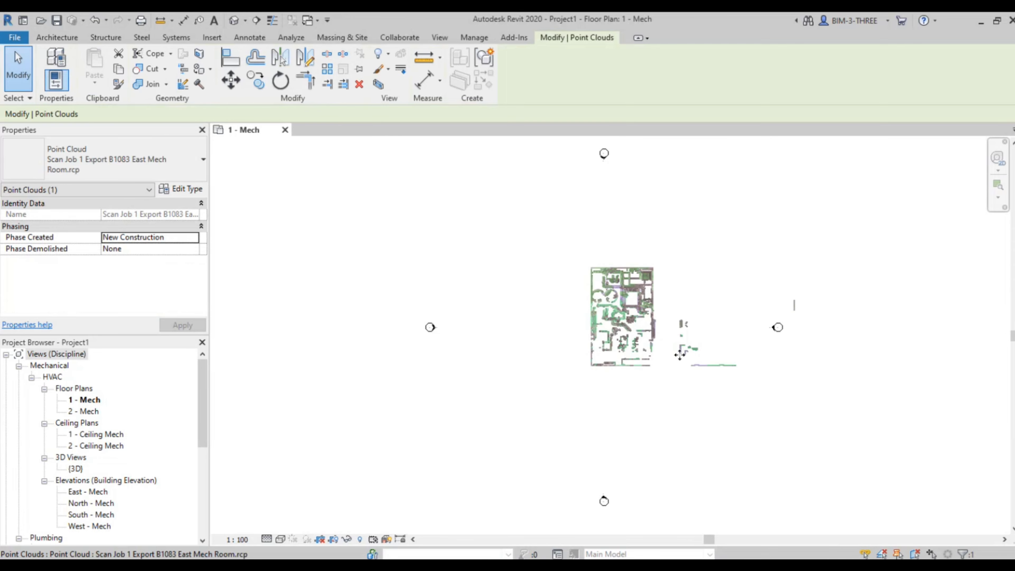
{"action": "left_click", "coordinate": [360, 70]}
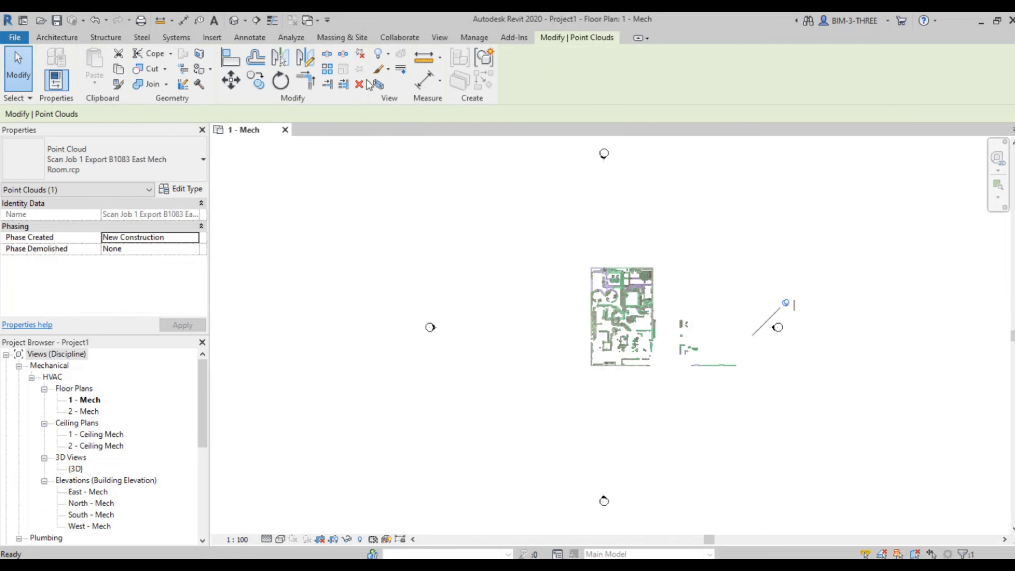
{"action": "scroll", "coordinate": [725, 317], "scroll_direction": "up", "scroll_amount": 3}
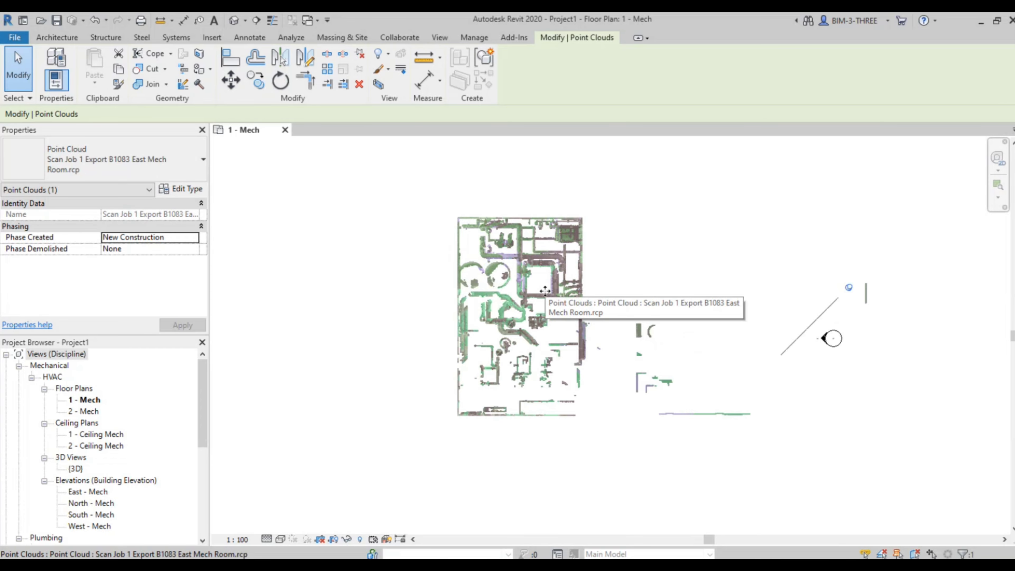
{"action": "left_click", "coordinate": [676, 235]}
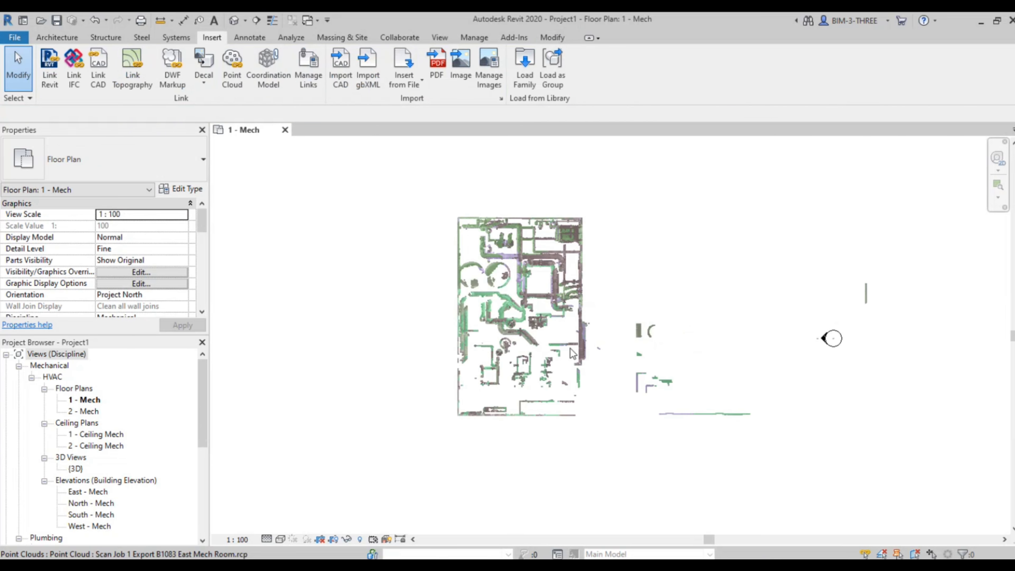
{"action": "scroll", "coordinate": [600, 291], "scroll_direction": "down", "scroll_amount": 3}
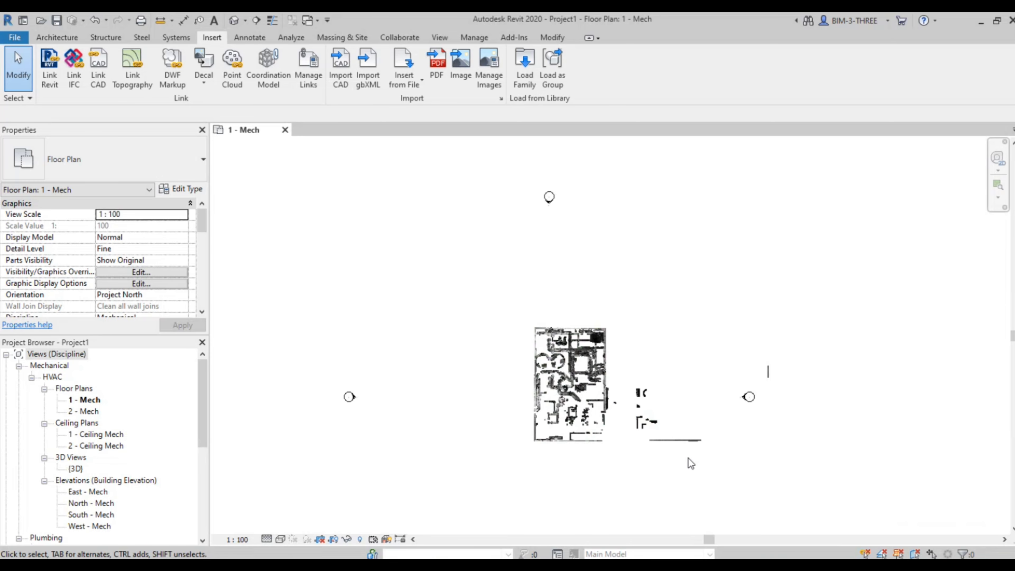
{"action": "scroll", "coordinate": [544, 376], "scroll_direction": "up", "scroll_amount": 3}
{"action": "scroll", "coordinate": [544, 376], "scroll_direction": "up", "scroll_amount": 1}
Bring back the PDF and review Step 2 on linking background Arch Revit files Origin to Origin
{"action": "left_click_drag", "start_coordinate": [1014, 120], "coordinate": [555, 14]}
{"action": "scroll", "coordinate": [573, 260], "scroll_direction": "down", "scroll_amount": 4, "text": "ctrl"}
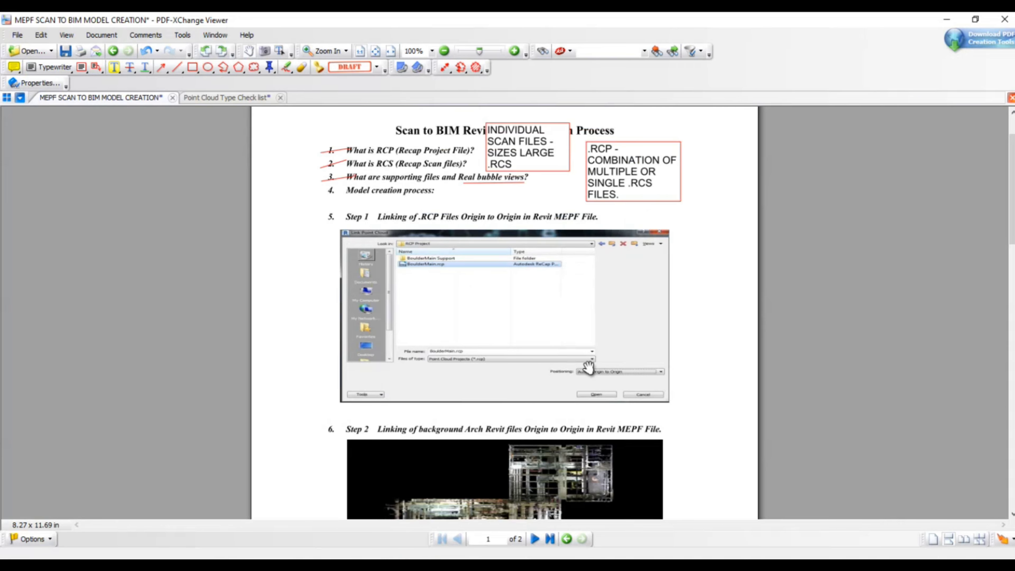
{"action": "scroll", "coordinate": [428, 458], "scroll_direction": "up", "scroll_amount": 3, "text": "ctrl"}
{"action": "left_click_drag", "start_coordinate": [429, 458], "coordinate": [492, 275]}
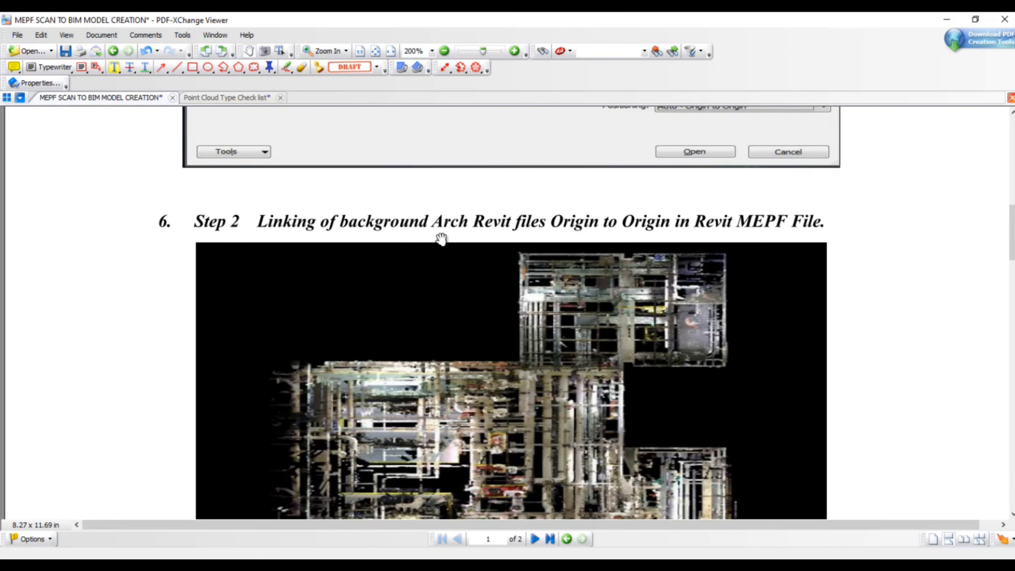
{"action": "scroll", "coordinate": [441, 239], "scroll_direction": "down", "scroll_amount": 1, "text": "ctrl"}
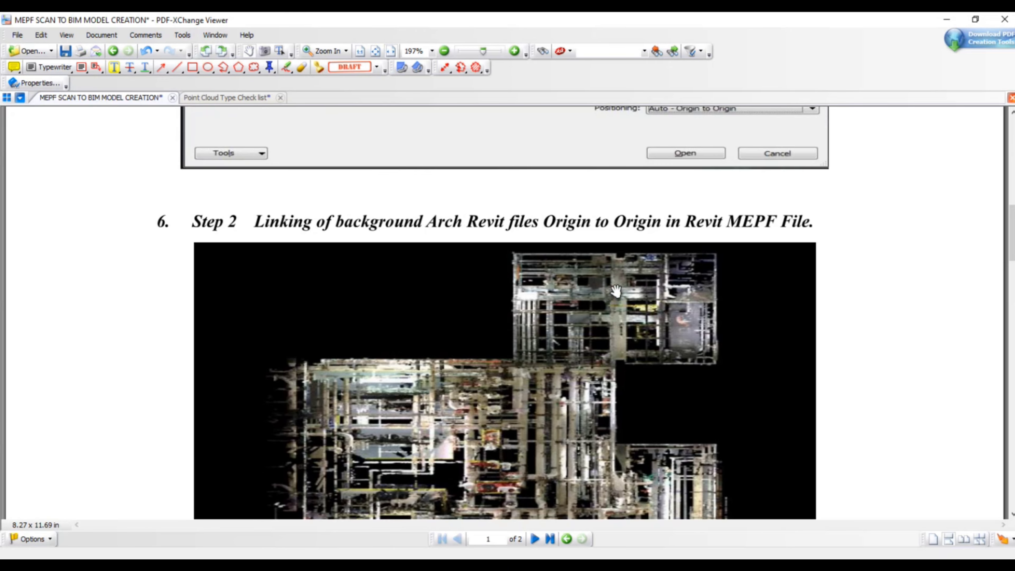
{"action": "scroll", "coordinate": [616, 291], "scroll_direction": "down", "scroll_amount": 1, "text": "ctrl"}
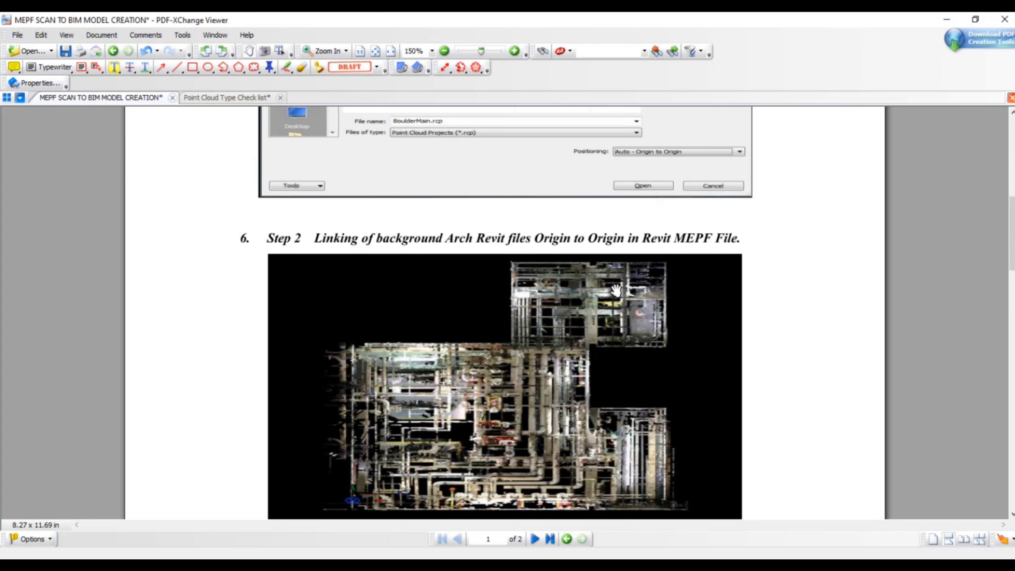
{"action": "scroll", "coordinate": [594, 367], "scroll_direction": "down", "scroll_amount": 1}
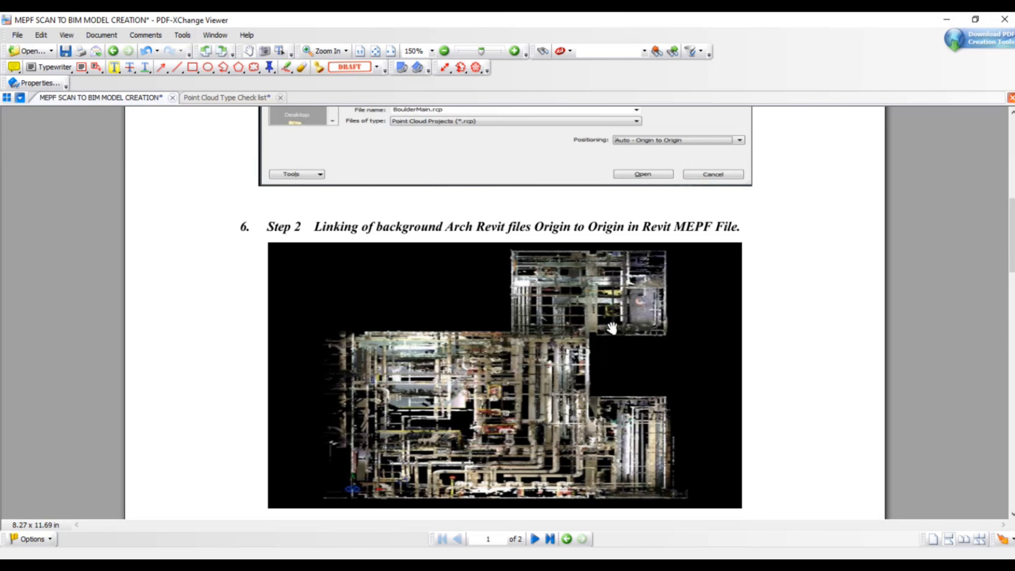
Read Step 3 on creating project levels by copy monitor or from scratch, and examine the Level 1 and Level 2 example on page 2
{"action": "scroll", "coordinate": [545, 409], "scroll_direction": "down", "scroll_amount": 5}
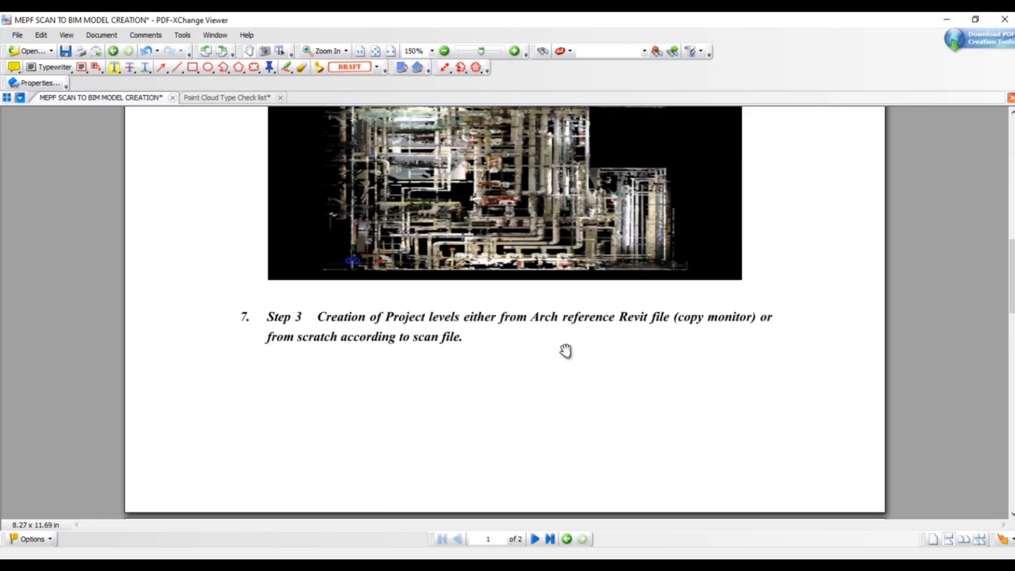
{"action": "scroll", "coordinate": [565, 351], "scroll_direction": "up", "scroll_amount": 3}
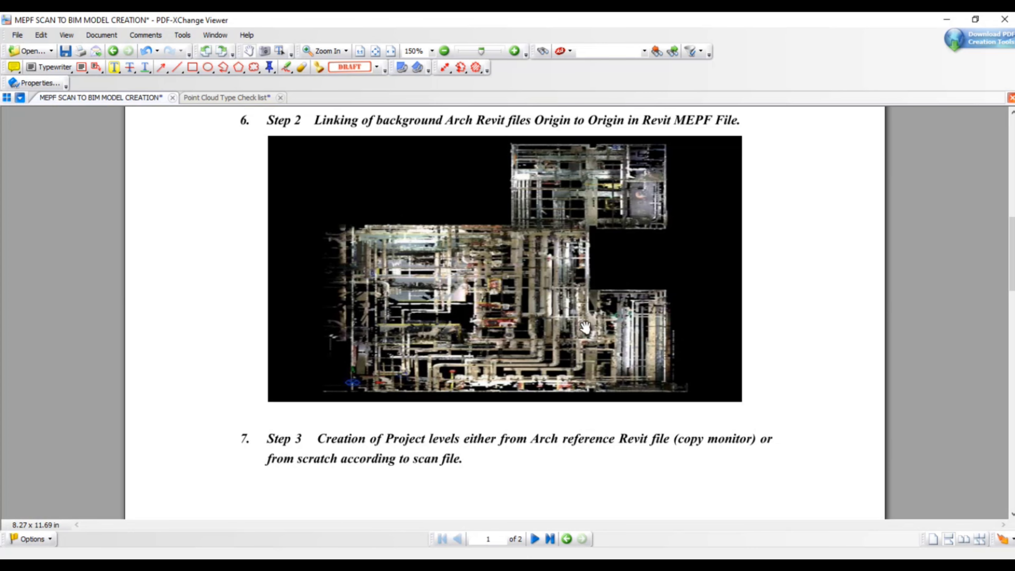
{"action": "scroll", "coordinate": [480, 320], "scroll_direction": "down", "scroll_amount": 1}
{"action": "scroll", "coordinate": [356, 416], "scroll_direction": "down", "scroll_amount": 1}
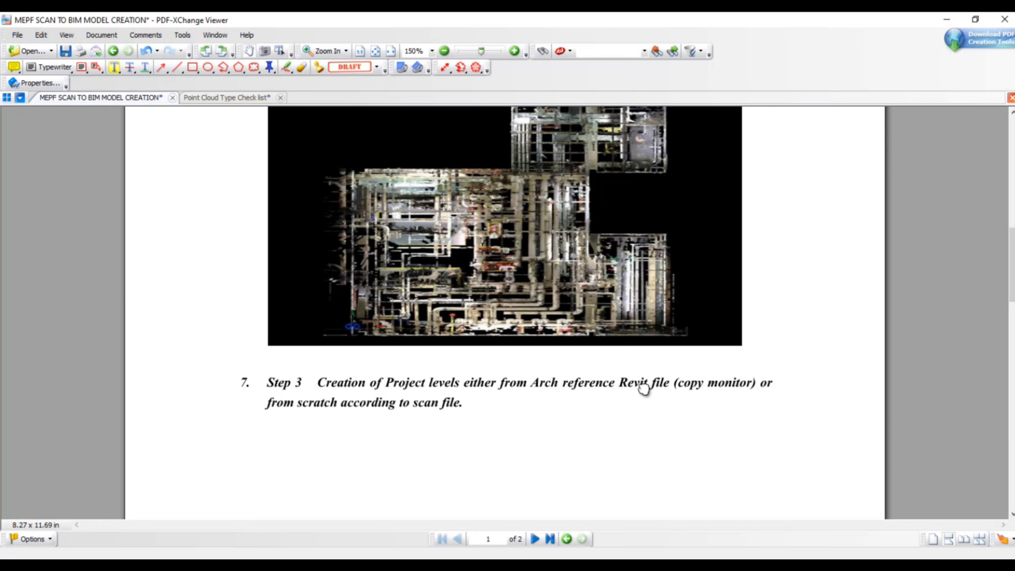
{"action": "scroll", "coordinate": [683, 390], "scroll_direction": "down", "scroll_amount": 1}
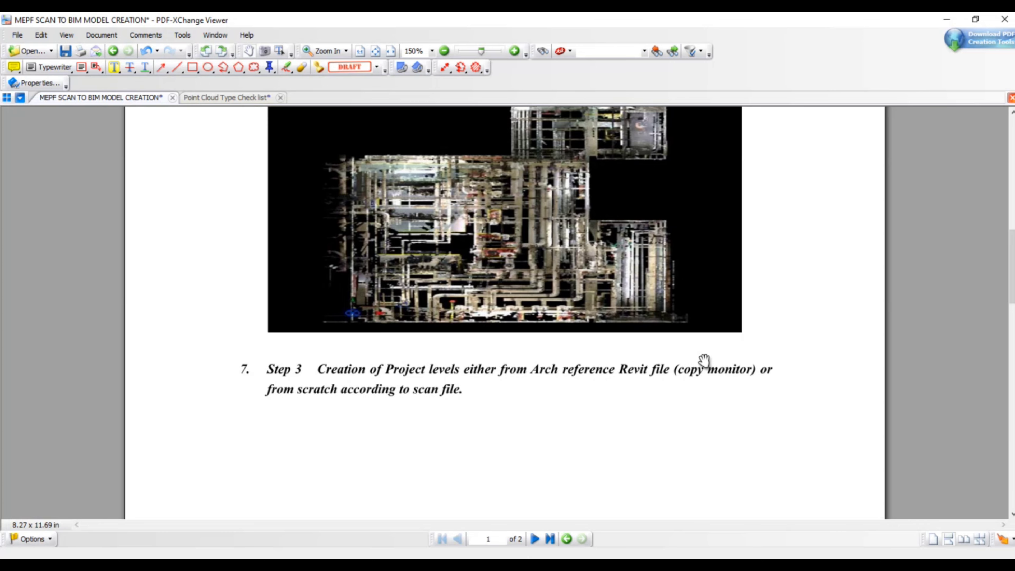
{"action": "scroll", "coordinate": [703, 363], "scroll_direction": "up", "scroll_amount": 1}
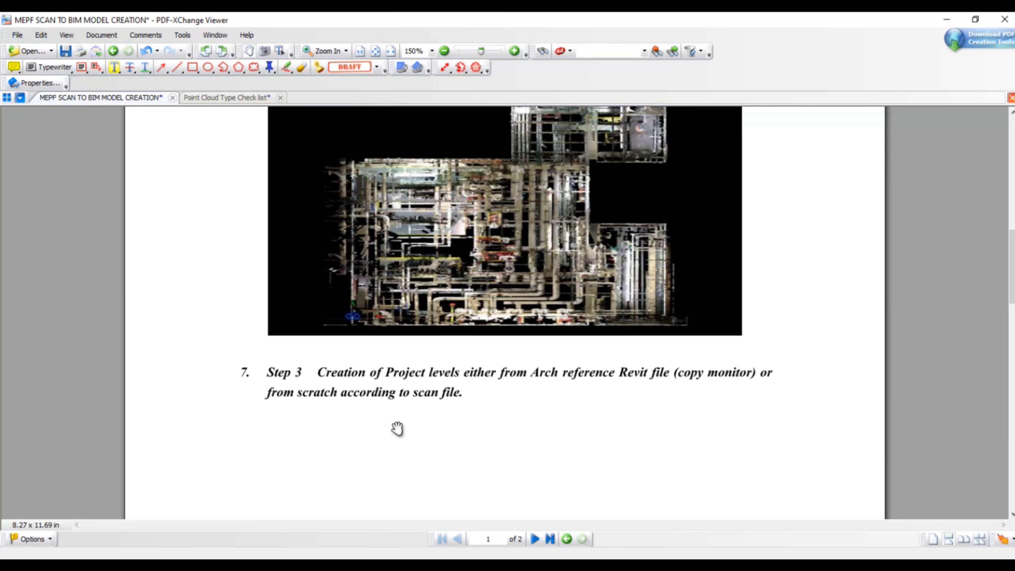
{"action": "scroll", "coordinate": [440, 280], "scroll_direction": "down", "scroll_amount": 3}
{"action": "scroll", "coordinate": [430, 245], "scroll_direction": "down", "scroll_amount": 2, "text": "ctrl"}
{"action": "scroll", "coordinate": [436, 252], "scroll_direction": "down", "scroll_amount": 4}
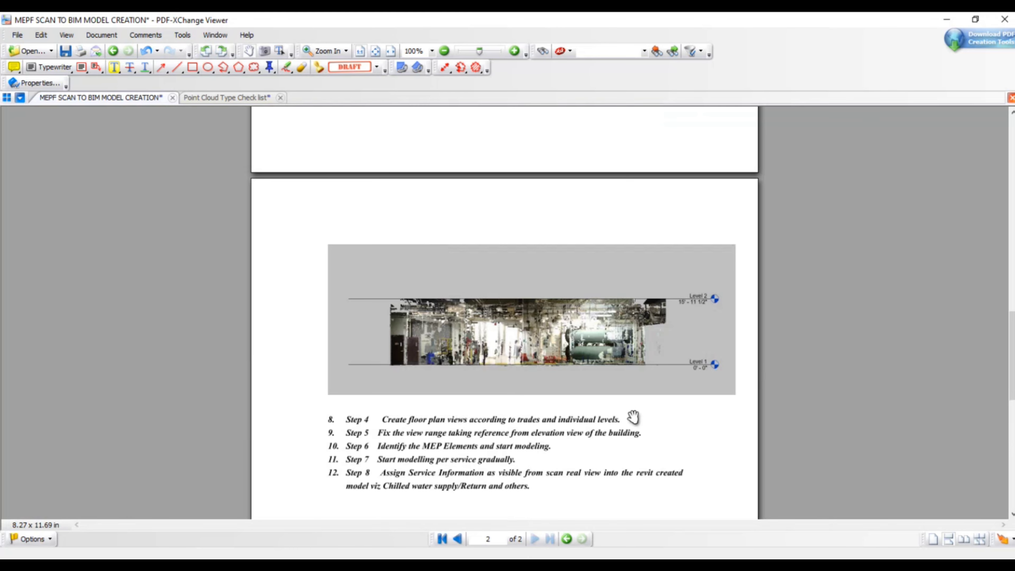
{"action": "scroll", "coordinate": [634, 418], "scroll_direction": "up", "scroll_amount": 3, "text": "ctrl"}
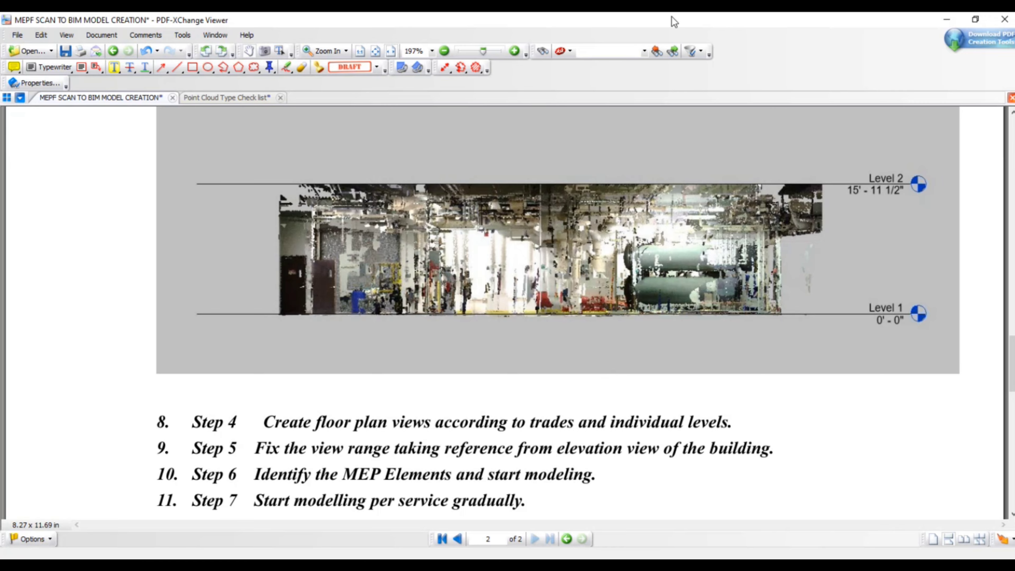
Switch to Revit, draw a horizontal section line across the lower part of the point cloud in the 1 - Mech plan, and open its view
{"action": "left_click_drag", "start_coordinate": [672, 17], "coordinate": [1014, 135]}
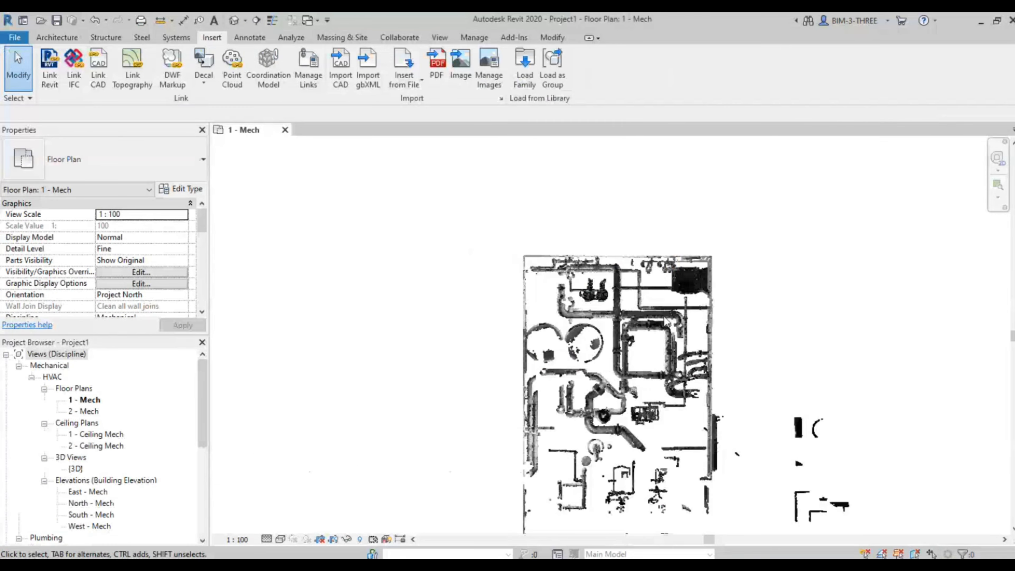
{"action": "scroll", "coordinate": [681, 255], "scroll_direction": "down", "scroll_amount": 3}
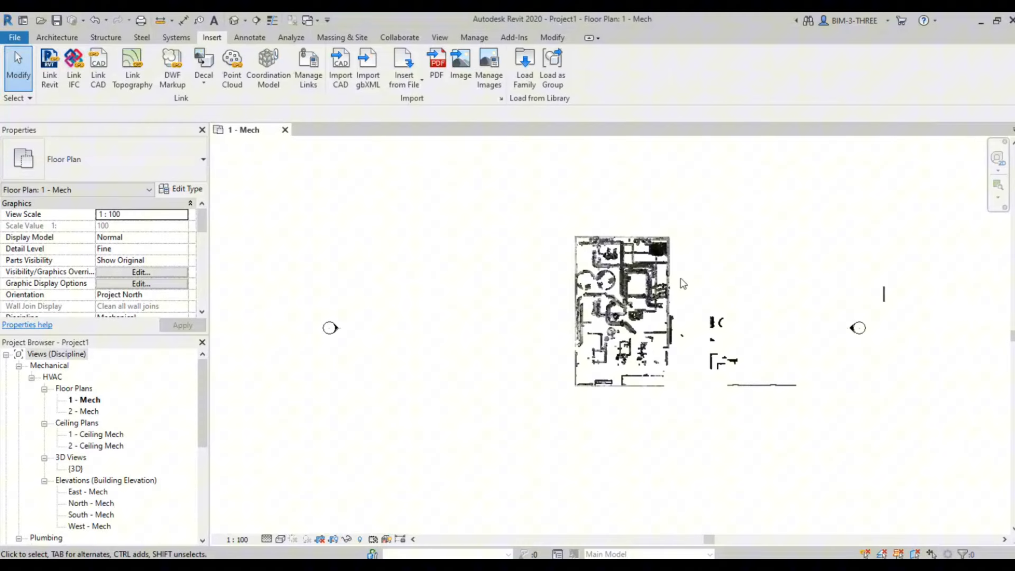
{"action": "left_click", "coordinate": [256, 20]}
{"action": "left_click", "coordinate": [545, 328]}
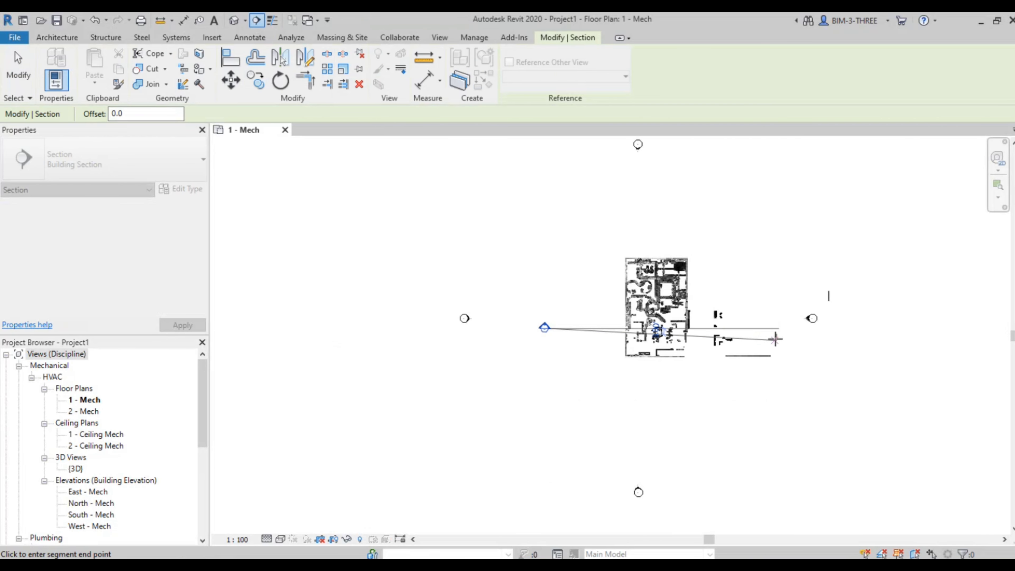
{"action": "left_click", "coordinate": [783, 329]}
{"action": "right_click", "coordinate": [691, 333]}
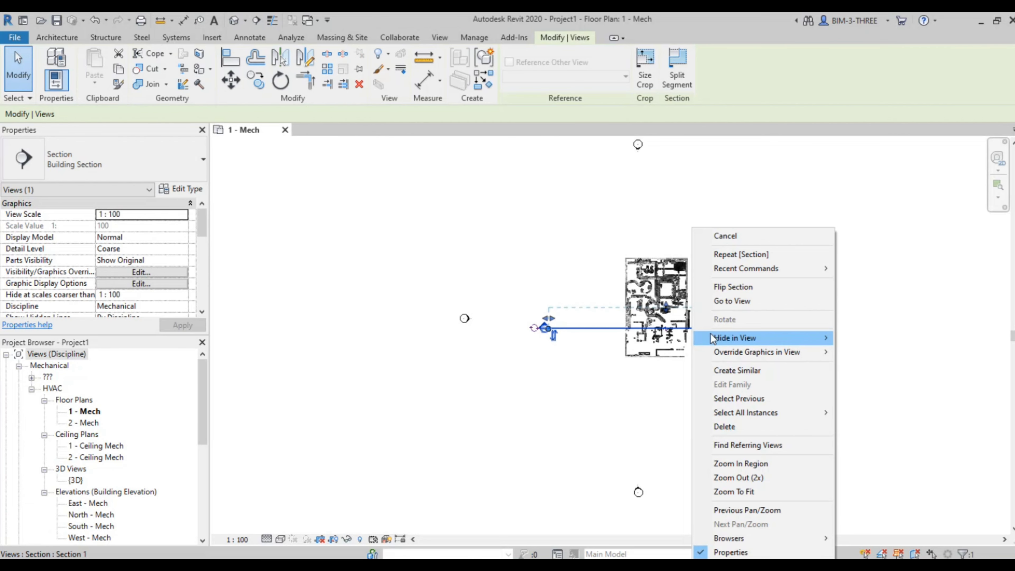
{"action": "left_click", "coordinate": [748, 301]}
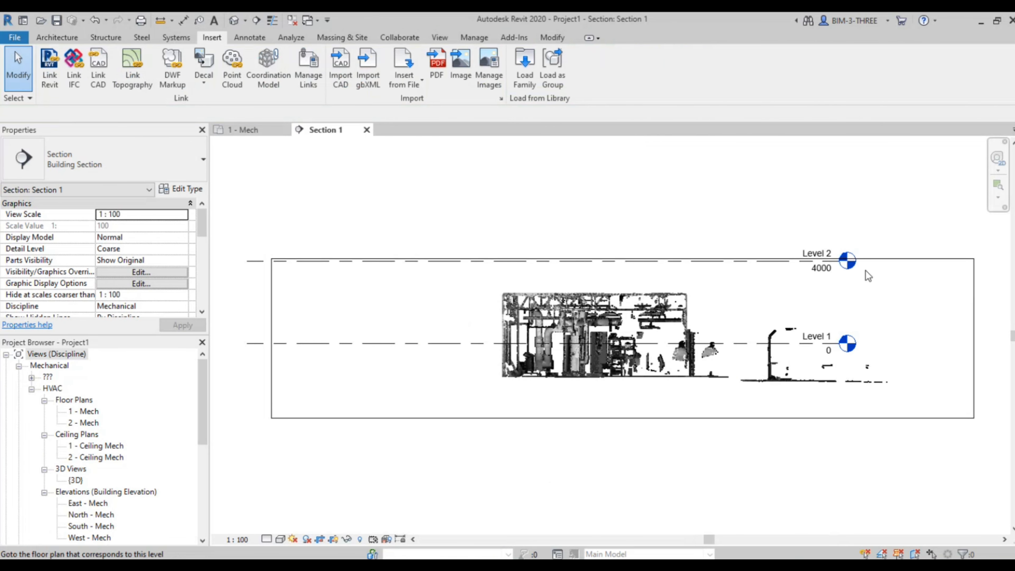
Extend the section's crop region upward so its upper edge lies well above Level 2
{"action": "left_click", "coordinate": [888, 259]}
{"action": "left_click_drag", "start_coordinate": [626, 258], "coordinate": [625, 219]}
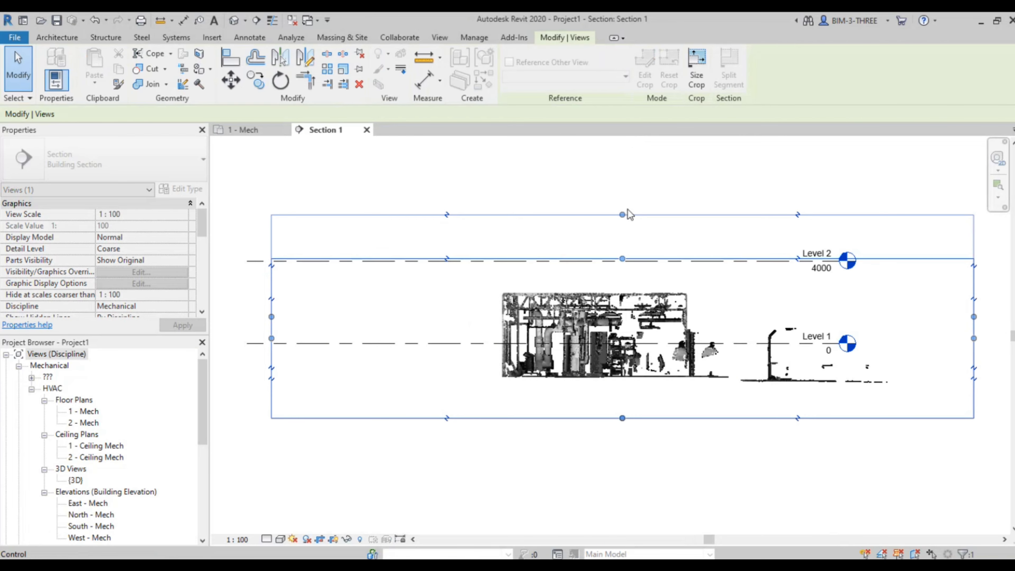
{"action": "scroll", "coordinate": [825, 356], "scroll_direction": "up", "scroll_amount": 3}
{"action": "scroll", "coordinate": [655, 337], "scroll_direction": "down", "scroll_amount": 3}
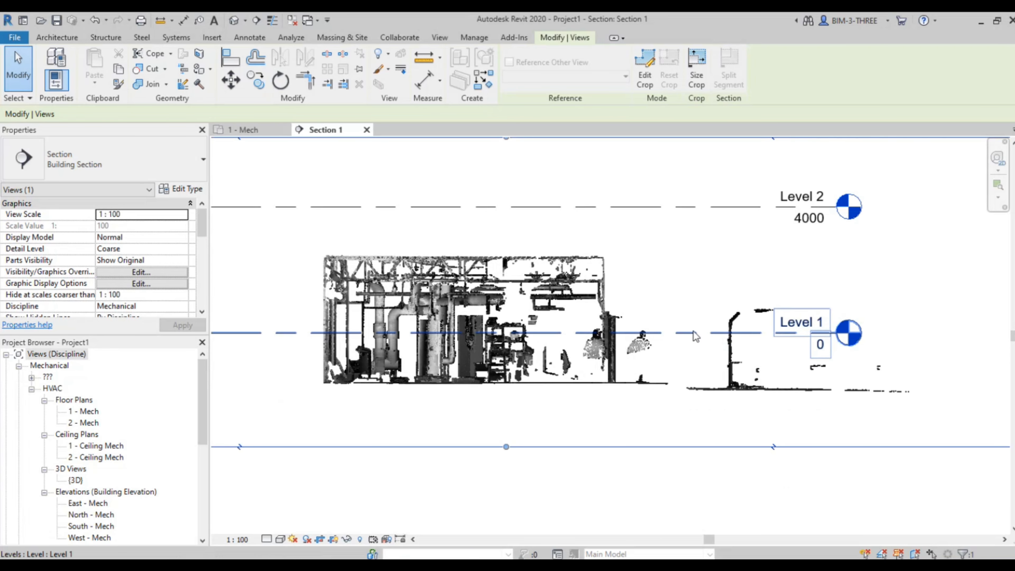
{"action": "scroll", "coordinate": [694, 336], "scroll_direction": "down", "scroll_amount": 2}
{"action": "key", "text": "Escape"}
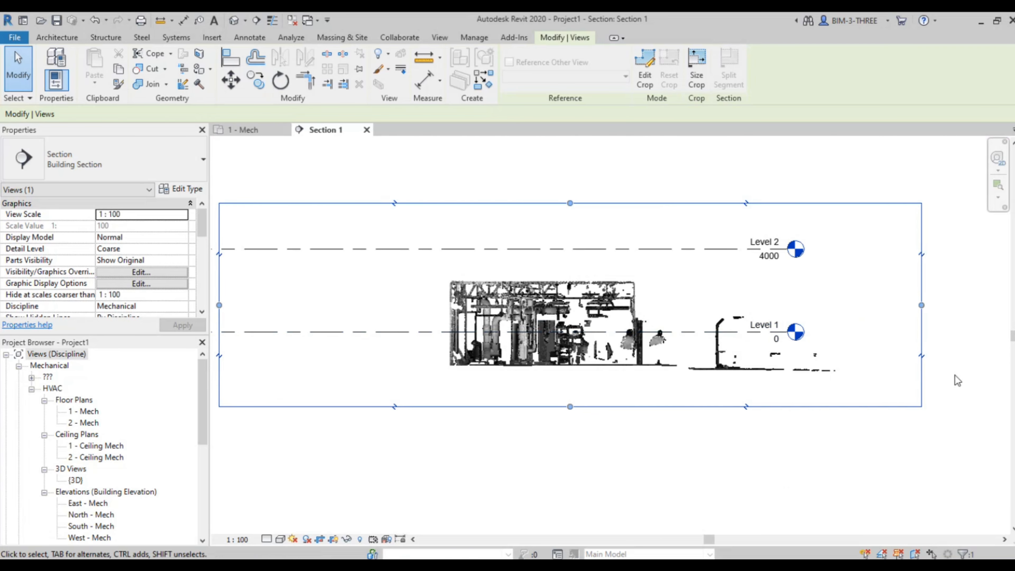
{"action": "key", "text": "Escape"}
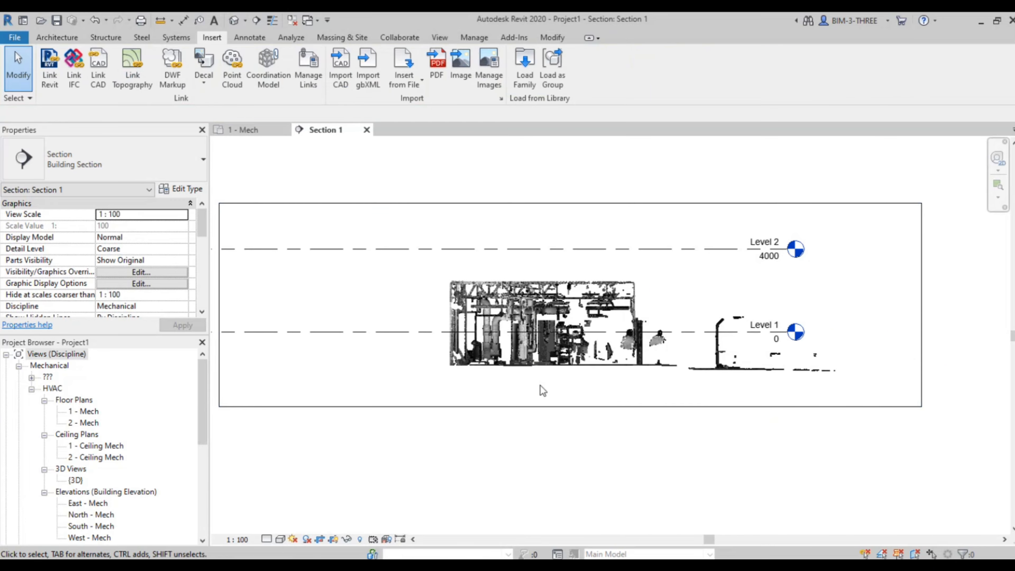
Enable selection of links and check the East Mech Room point cloud's pin in the section view
{"action": "scroll", "coordinate": [500, 350], "scroll_direction": "up", "scroll_amount": 3}
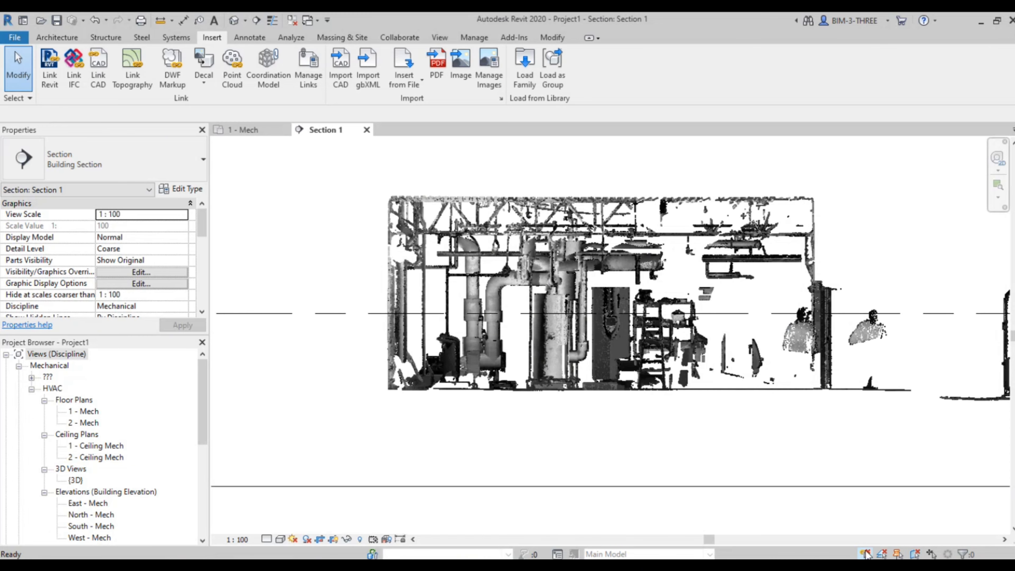
{"action": "left_click", "coordinate": [810, 351]}
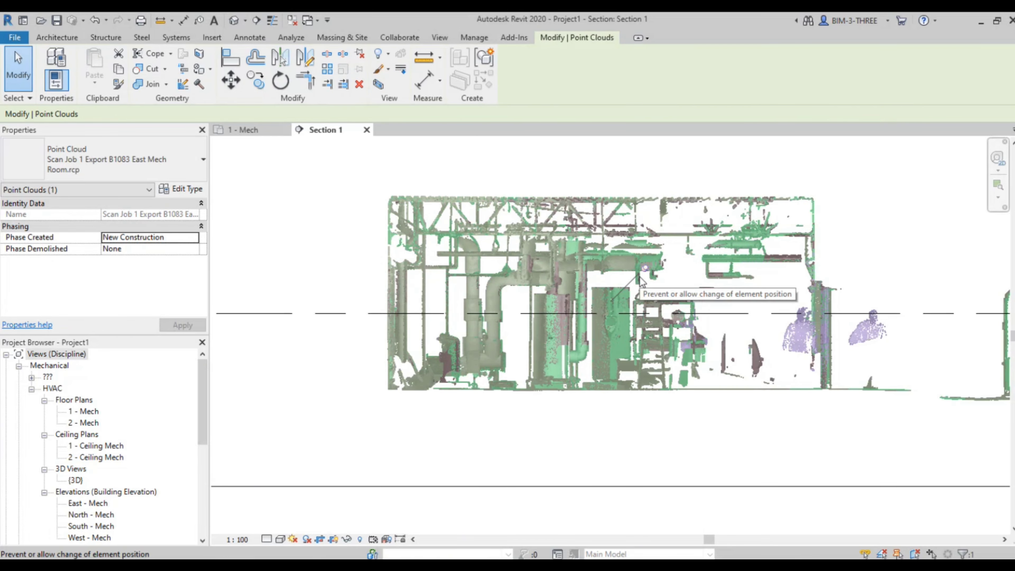
{"action": "key", "text": "Escape"}
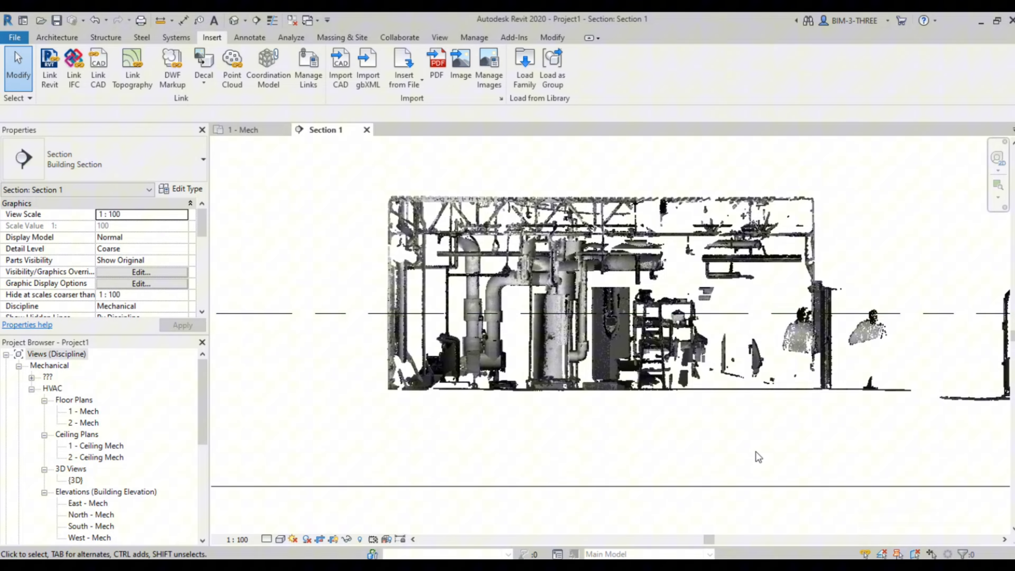
{"action": "scroll", "coordinate": [360, 386], "scroll_direction": "down", "scroll_amount": 3}
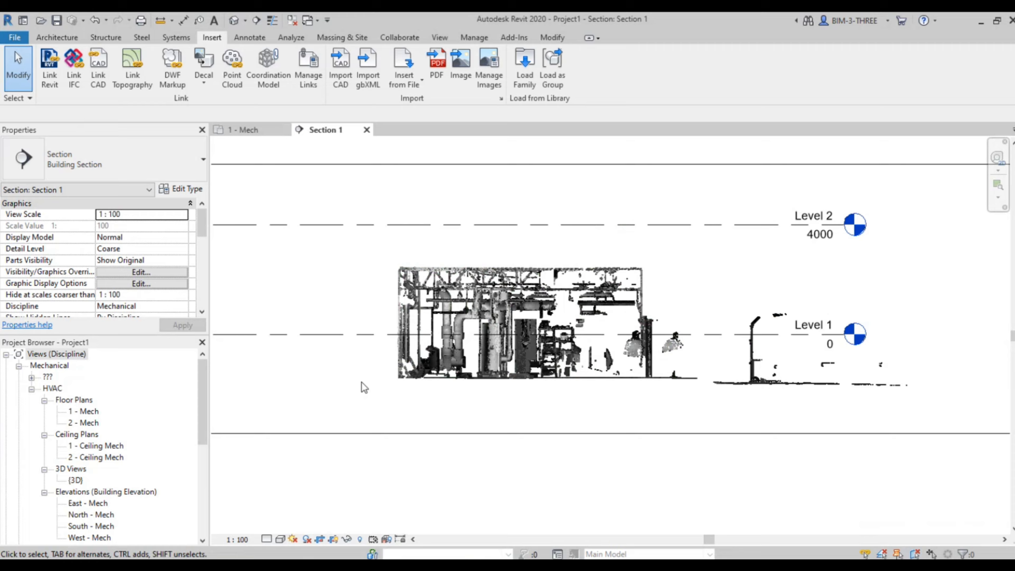
Nudge Level 1 down to an elevation of -1600 so it meets the floor of the point cloud
{"action": "left_click", "coordinate": [361, 335]}
{"action": "middle_click_drag", "start_coordinate": [673, 393], "coordinate": [774, 386]}
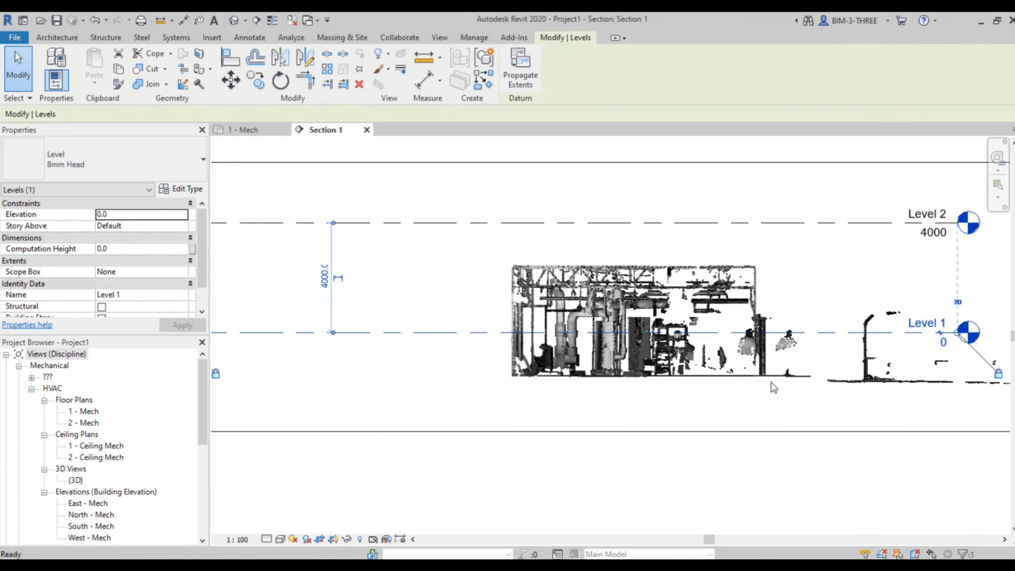
{"action": "scroll", "coordinate": [774, 387], "scroll_direction": "down", "scroll_amount": 1}
{"action": "scroll", "coordinate": [471, 350], "scroll_direction": "up", "scroll_amount": 1}
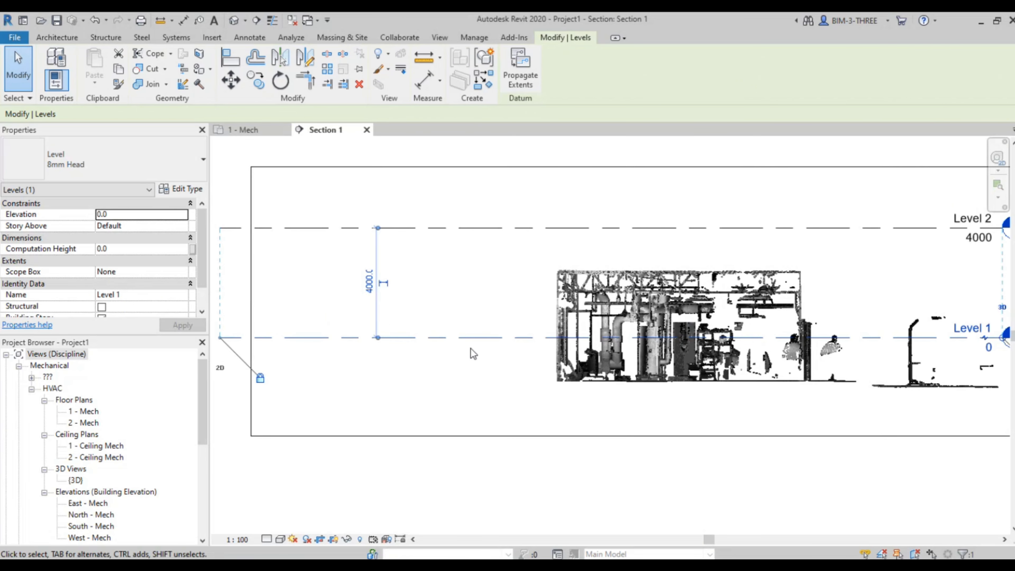
{"action": "key", "text": "shift+Down"}
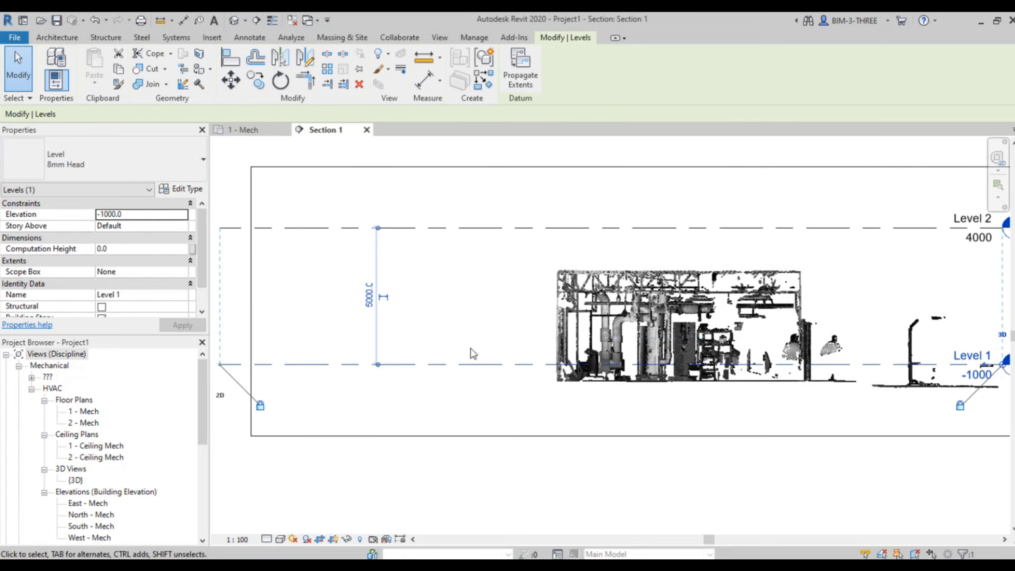
{"action": "key", "text": "Down"}
{"action": "key", "text": "Down"}
{"action": "key", "text": "Down"}
{"action": "key", "text": "Down"}
{"action": "key", "text": "Down"}
{"action": "key", "text": "Down"}
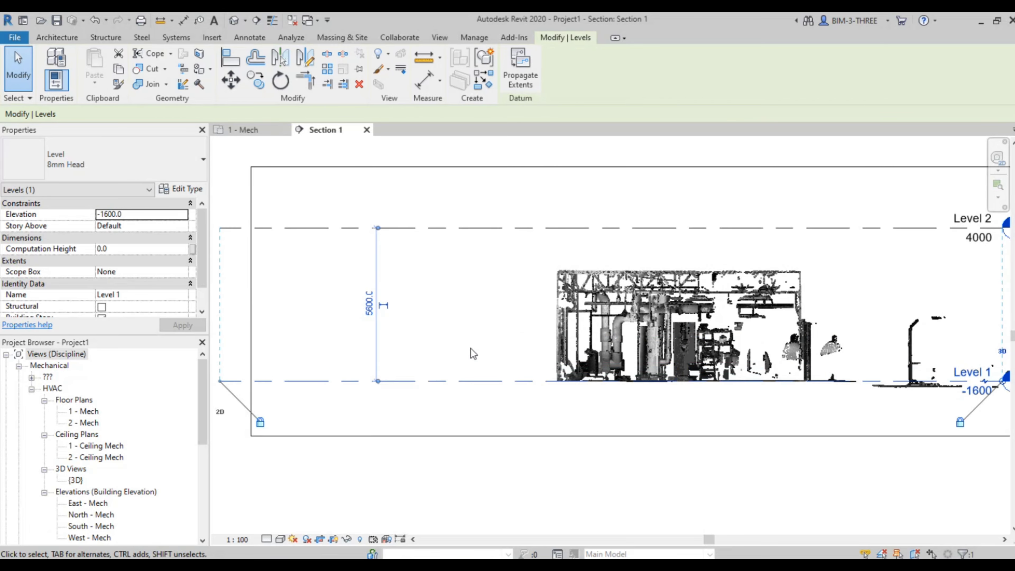
Fine-tune Level 1 to an elevation of -1590 against the scanned floor and inspect its alignment along the room
{"action": "scroll", "coordinate": [514, 354], "scroll_direction": "up", "scroll_amount": 4}
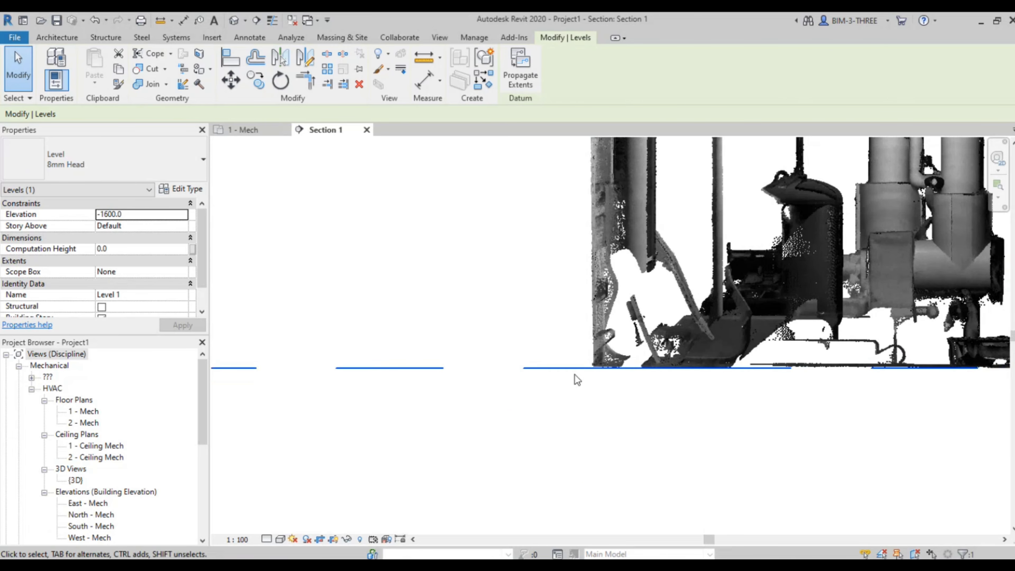
{"action": "middle_click_drag", "start_coordinate": [743, 394], "coordinate": [588, 362]}
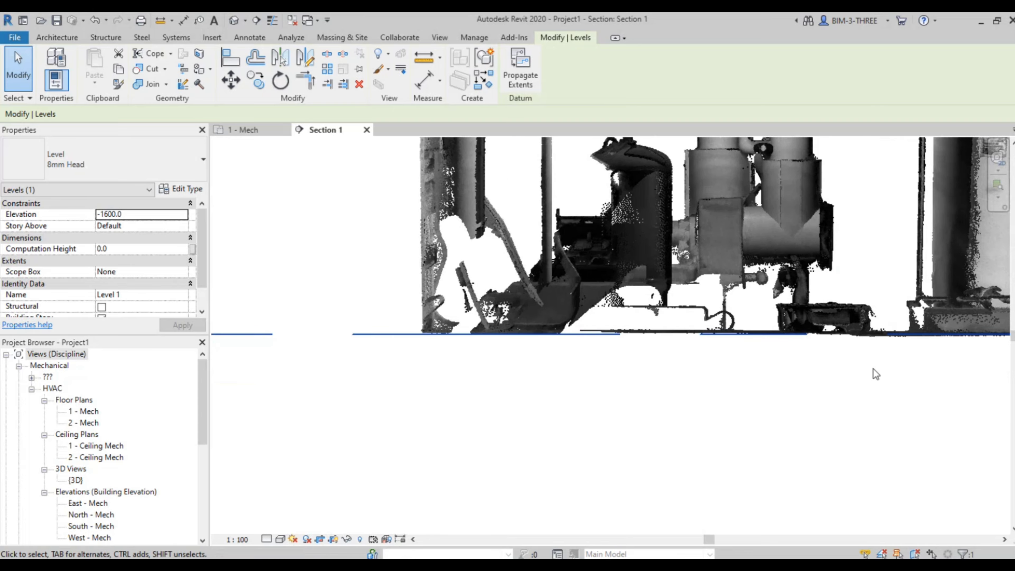
{"action": "middle_click_drag", "start_coordinate": [875, 374], "coordinate": [619, 345]}
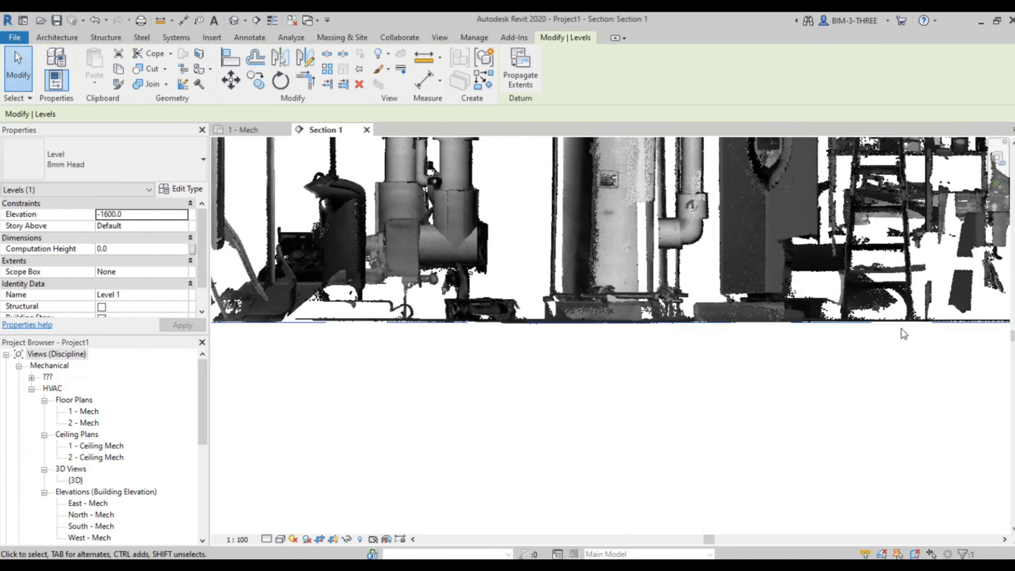
{"action": "left_click", "coordinate": [783, 368]}
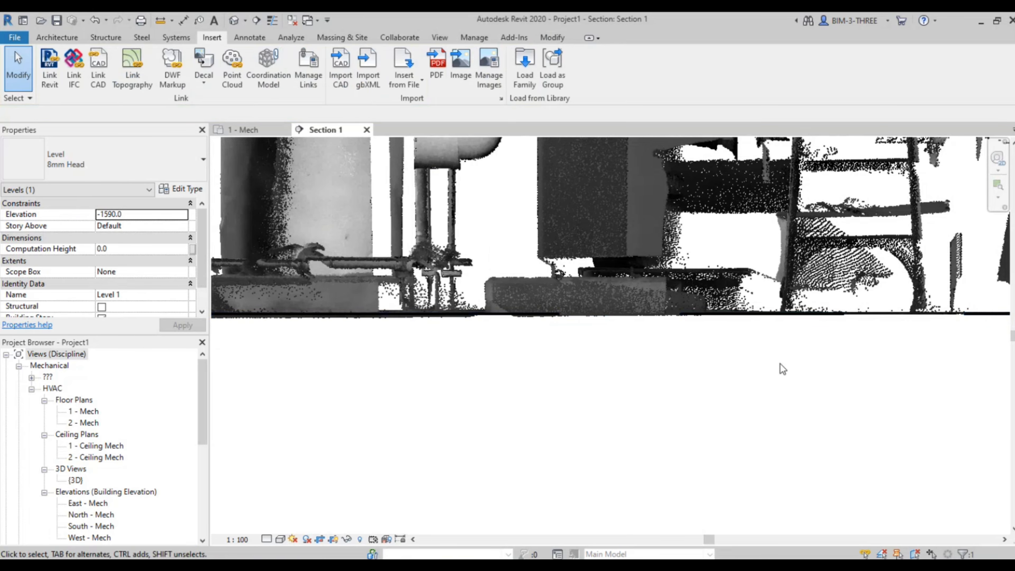
{"action": "scroll", "coordinate": [577, 342], "scroll_direction": "down", "scroll_amount": 4}
{"action": "middle_click_drag", "start_coordinate": [820, 325], "coordinate": [692, 352]}
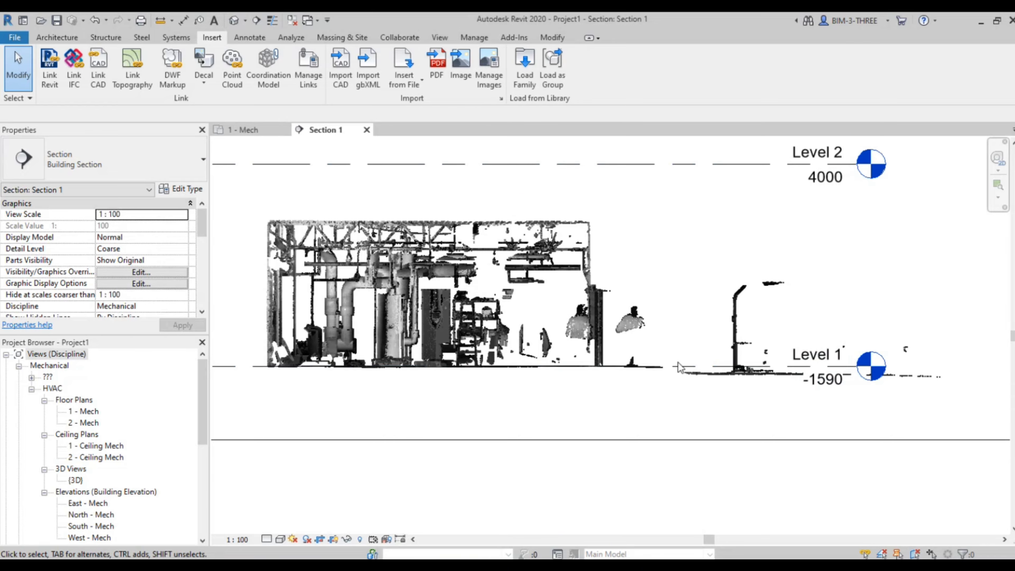
{"action": "scroll", "coordinate": [807, 388], "scroll_direction": "down", "scroll_amount": 1}
{"action": "scroll", "coordinate": [805, 394], "scroll_direction": "up", "scroll_amount": 3}
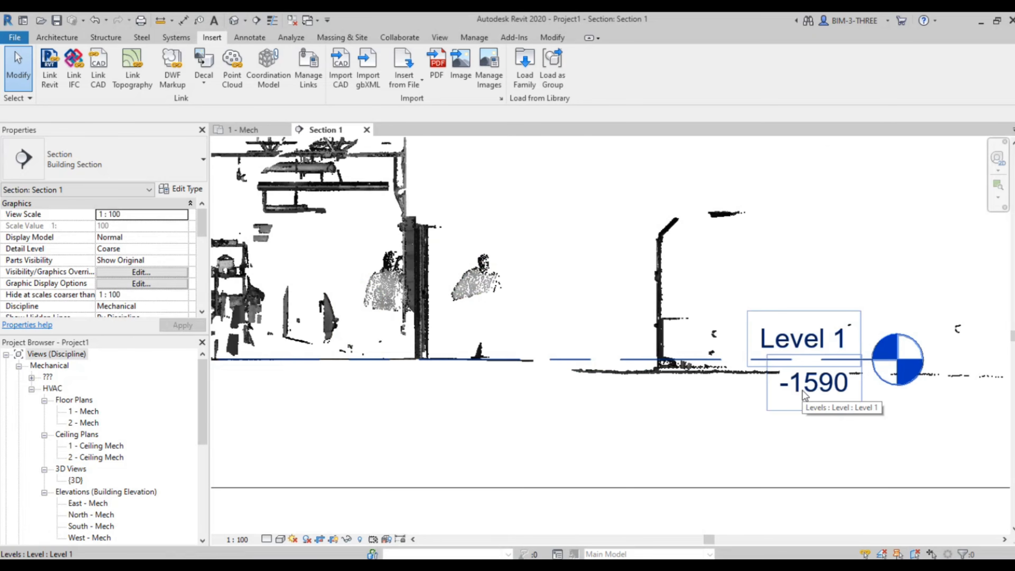
{"action": "scroll", "coordinate": [800, 387], "scroll_direction": "down", "scroll_amount": 3}
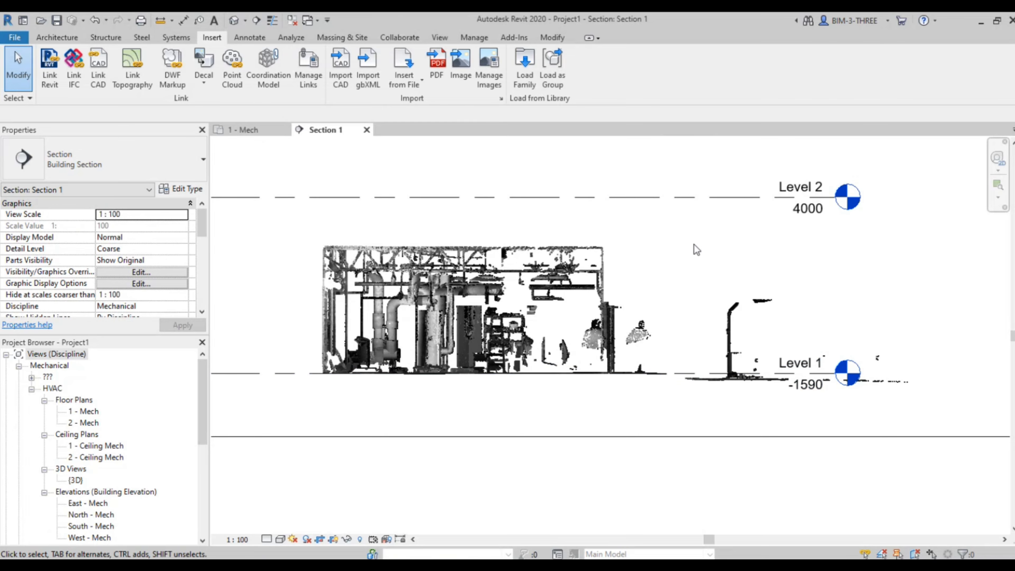
Nudge Level 2 down to an elevation of 2400 at the top of the scanned room and inspect its alignment
{"action": "left_click", "coordinate": [644, 200]}
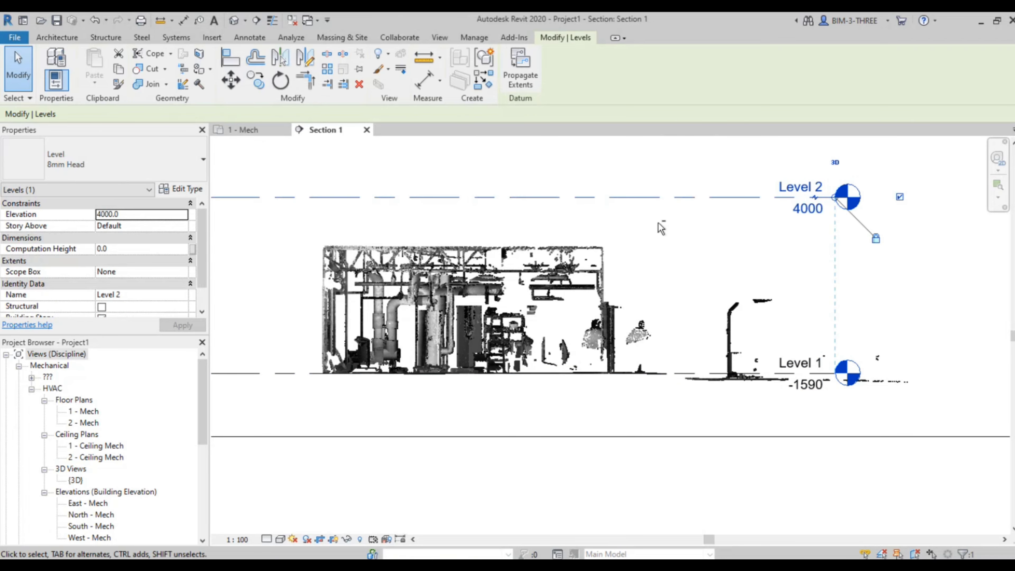
{"action": "key", "text": "shift+Down"}
{"action": "key", "text": "Down"}
{"action": "key", "text": "Down"}
{"action": "key", "text": "Down"}
{"action": "key", "text": "Down"}
{"action": "key", "text": "Down"}
{"action": "key", "text": "Down"}
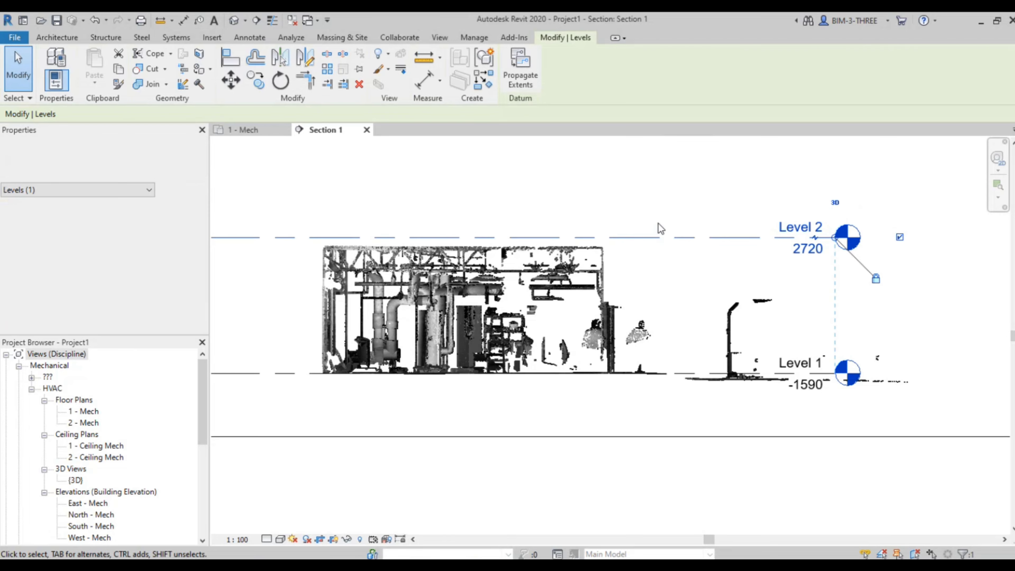
{"action": "key", "text": "Down"}
{"action": "key", "text": "Down"}
{"action": "key", "text": "Down"}
{"action": "key", "text": "Down"}
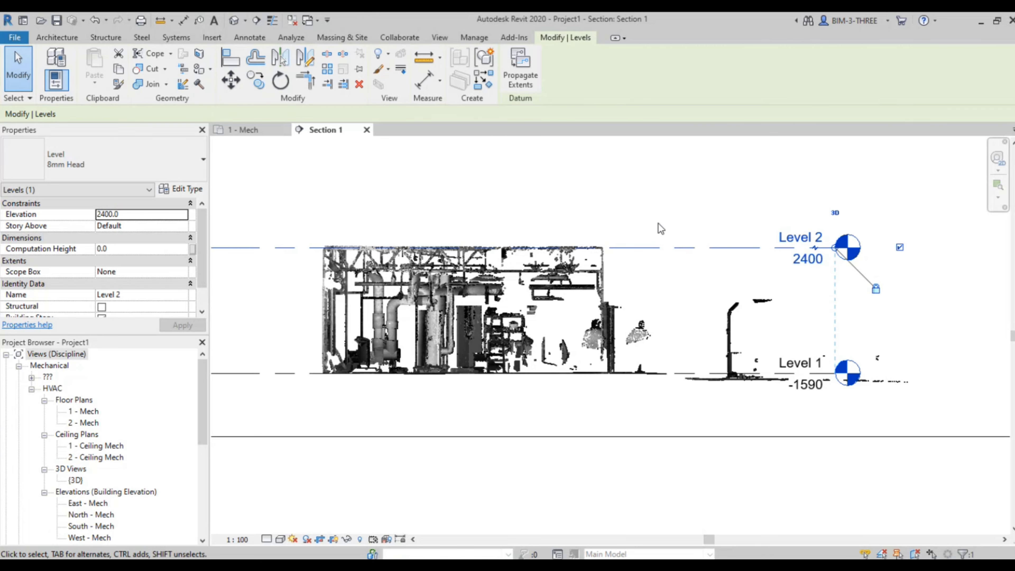
{"action": "scroll", "coordinate": [285, 277], "scroll_direction": "up", "scroll_amount": 3}
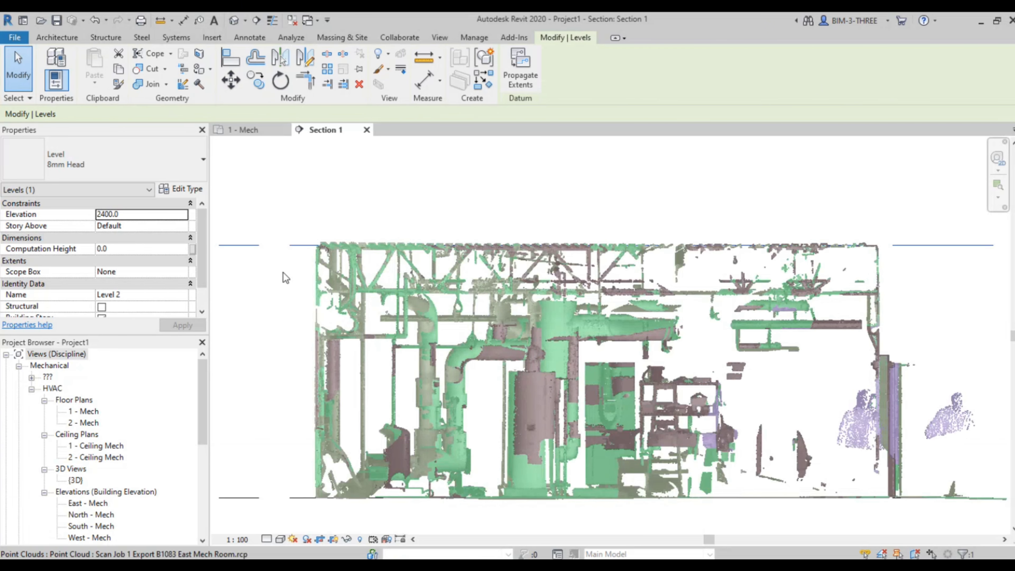
Nudge Level 2 up to an elevation of 2440 and inspect its alignment along the roof of the scanned room
{"action": "key", "text": "Up"}
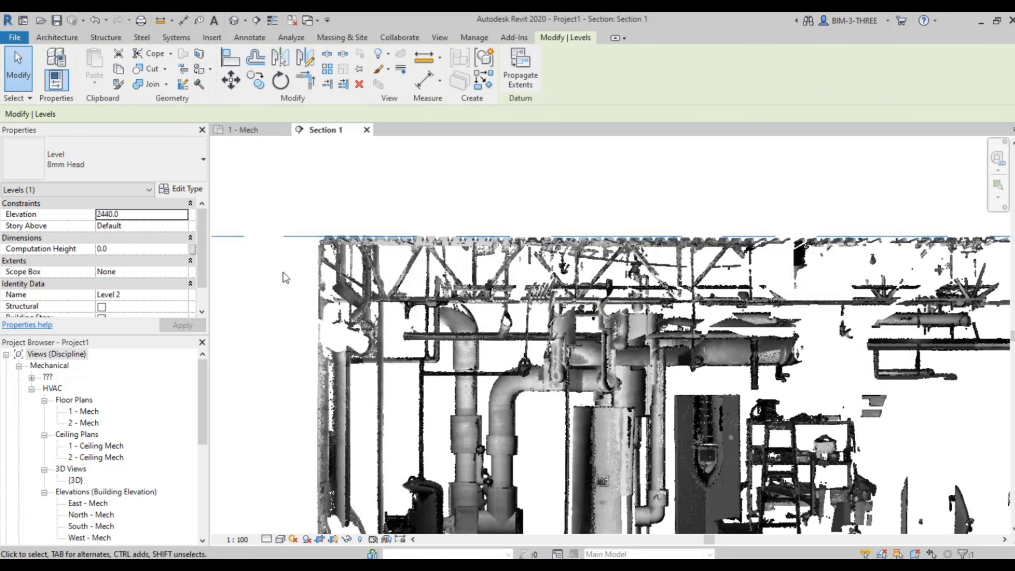
{"action": "left_click", "coordinate": [537, 222]}
{"action": "scroll", "coordinate": [519, 216], "scroll_direction": "down", "scroll_amount": 5}
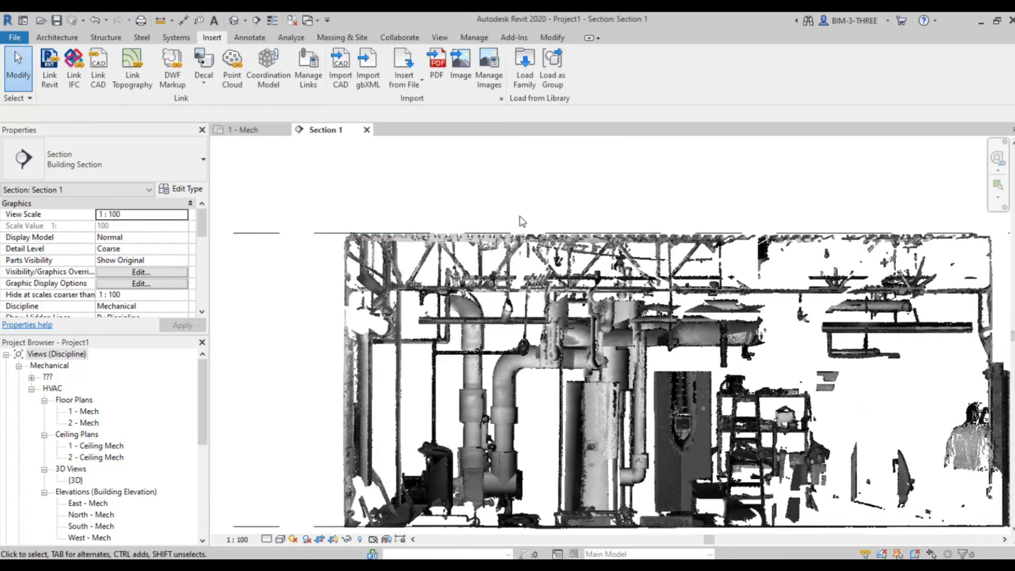
{"action": "scroll", "coordinate": [752, 223], "scroll_direction": "up", "scroll_amount": 6}
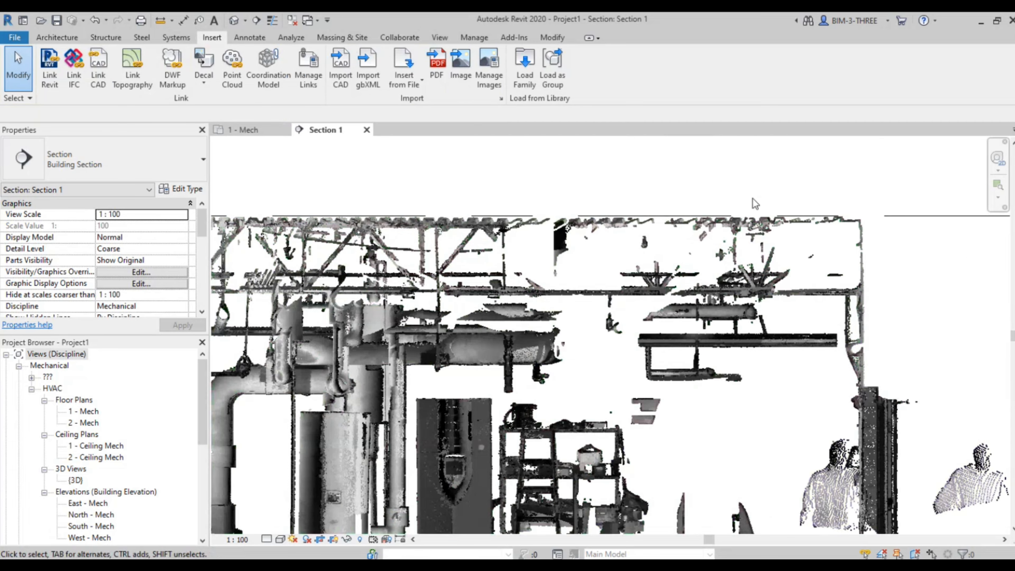
{"action": "scroll", "coordinate": [759, 186], "scroll_direction": "down", "scroll_amount": 3}
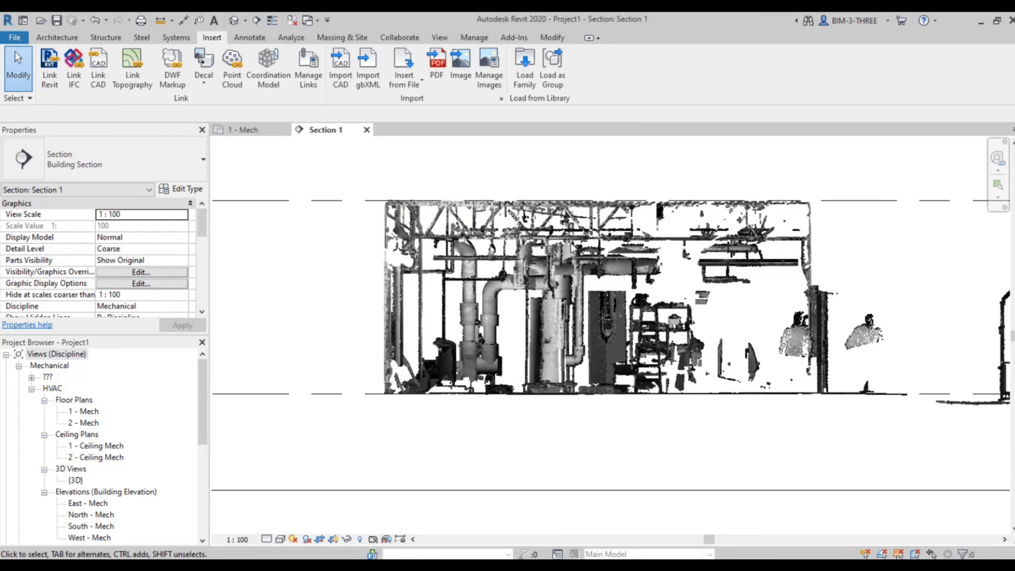
{"action": "scroll", "coordinate": [412, 418], "scroll_direction": "down", "scroll_amount": 5}
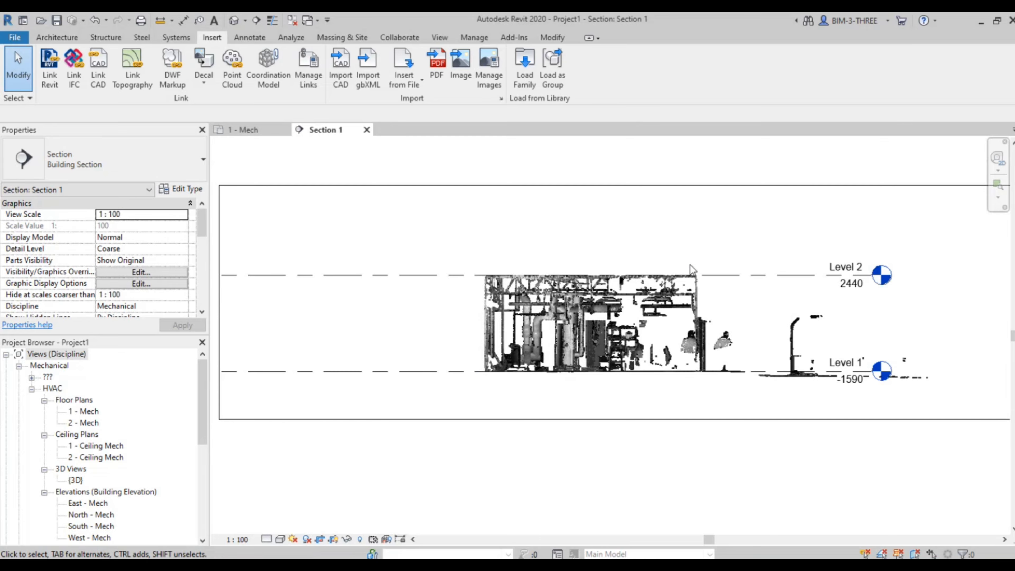
Examine how Level 1 and Level 2 line up with the scanned floor and roof across the whole section
{"action": "scroll", "coordinate": [690, 264], "scroll_direction": "up", "scroll_amount": 3}
{"action": "scroll", "coordinate": [691, 296], "scroll_direction": "down", "scroll_amount": 3}
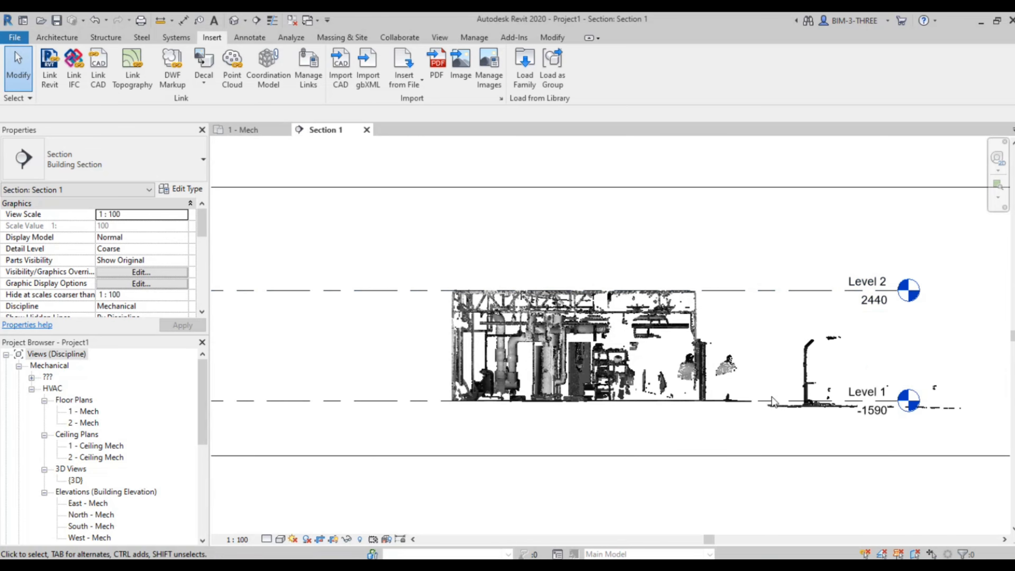
{"action": "scroll", "coordinate": [567, 395], "scroll_direction": "up", "scroll_amount": 3}
{"action": "middle_click_drag", "start_coordinate": [679, 410], "coordinate": [632, 420]}
{"action": "scroll", "coordinate": [625, 416], "scroll_direction": "down", "scroll_amount": 2}
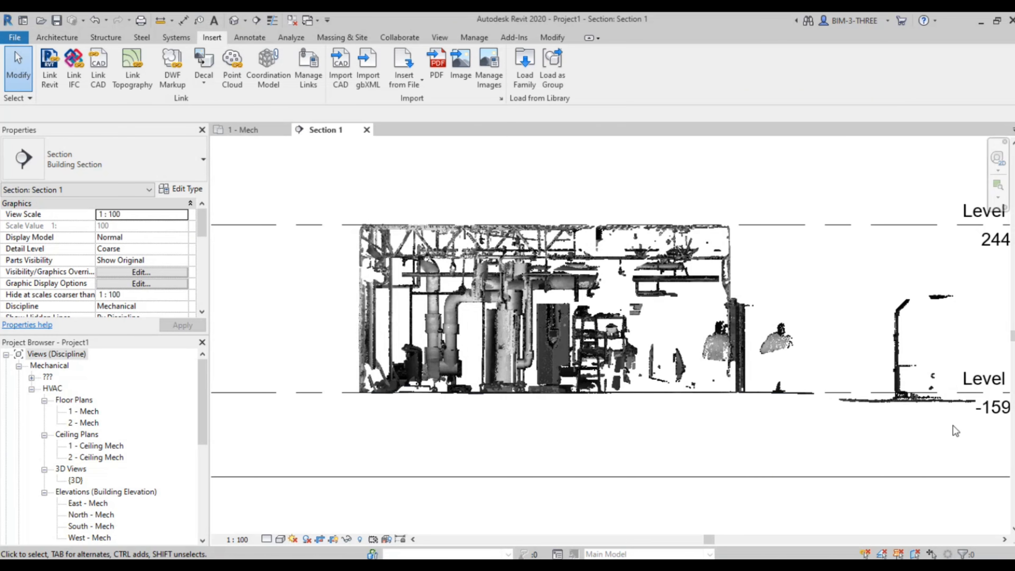
{"action": "middle_click_drag", "start_coordinate": [802, 405], "coordinate": [650, 387]}
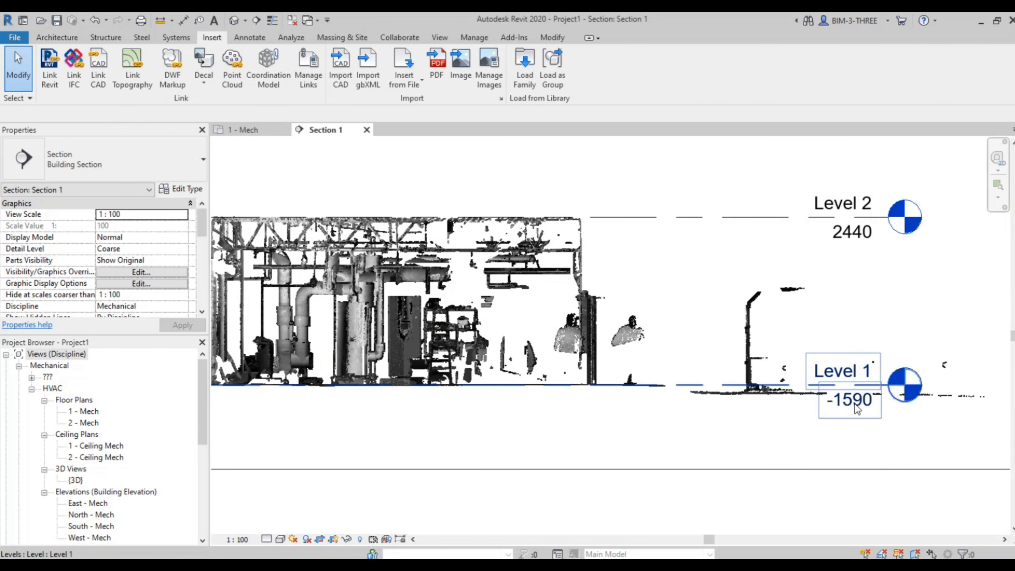
{"action": "left_click", "coordinate": [688, 382]}
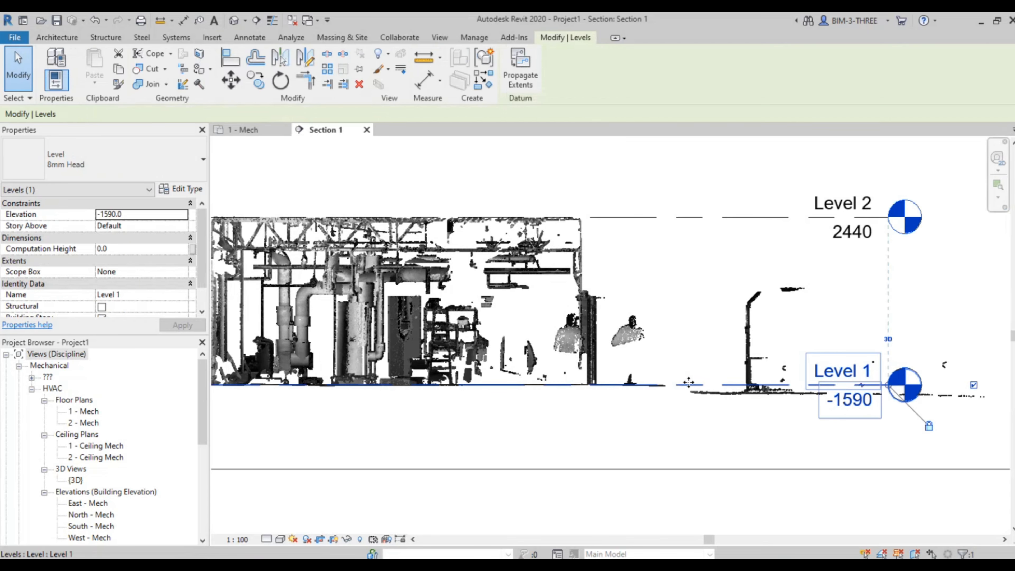
{"action": "key", "text": "Escape"}
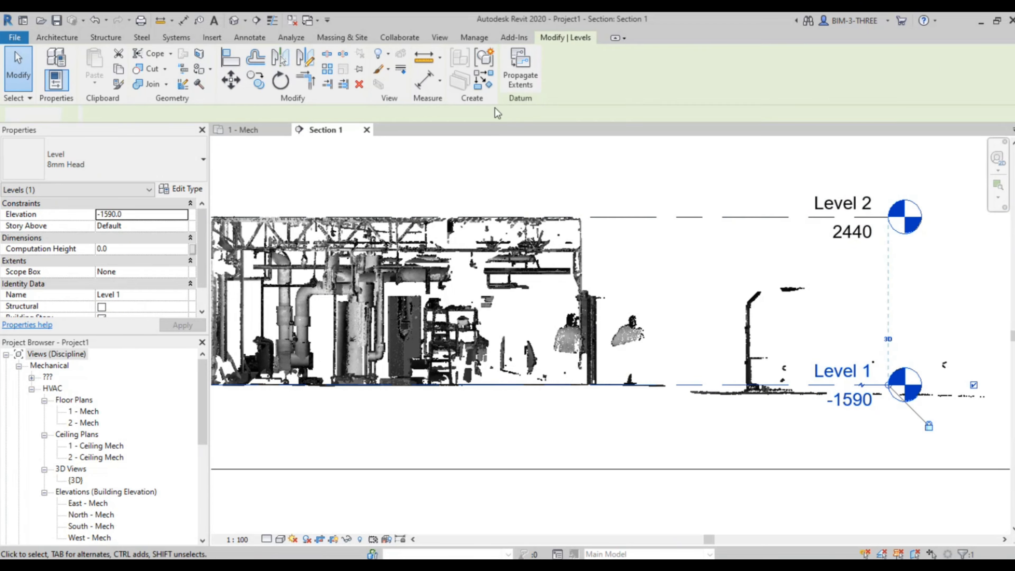
Specify shared coordinates at the Level 1 line with an elevation of 0
{"action": "left_click", "coordinate": [473, 38]}
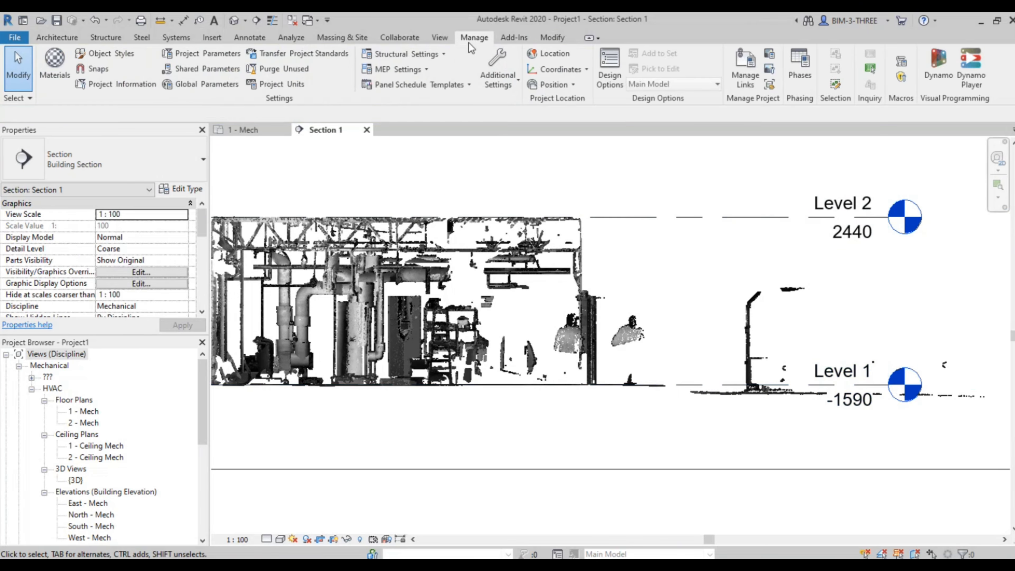
{"action": "left_click", "coordinate": [414, 38]}
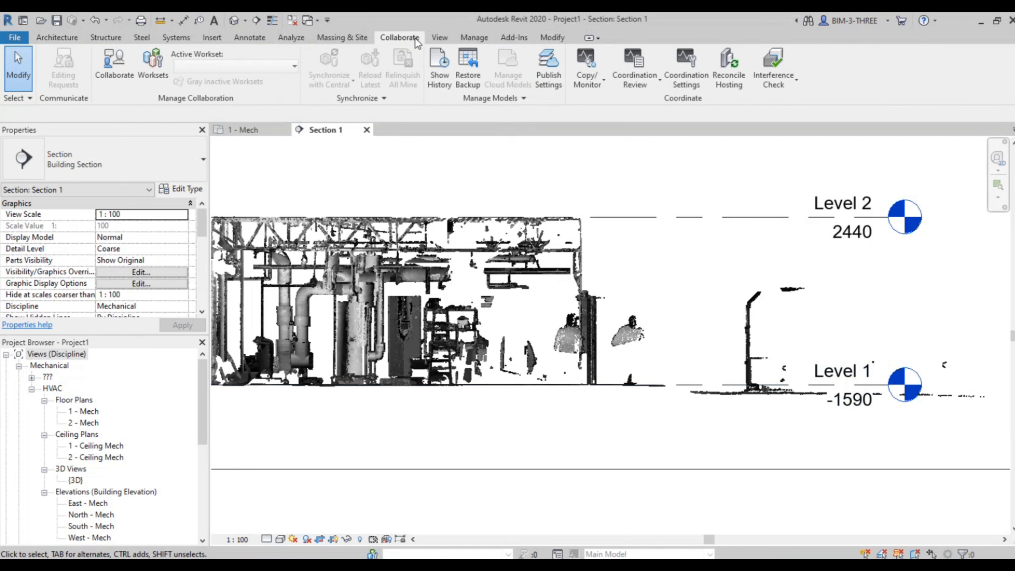
{"action": "left_click", "coordinate": [473, 37]}
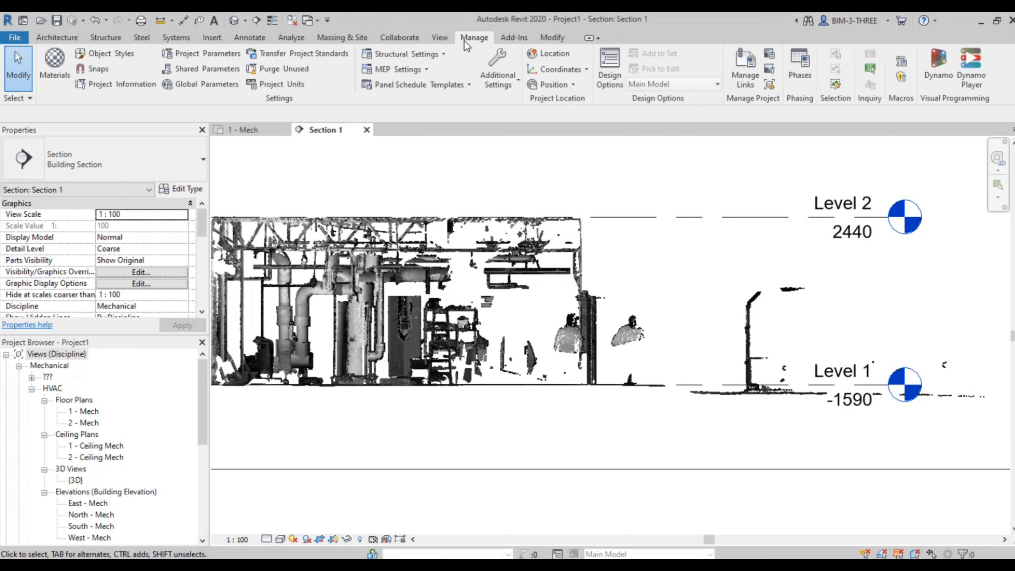
{"action": "left_click", "coordinate": [576, 75]}
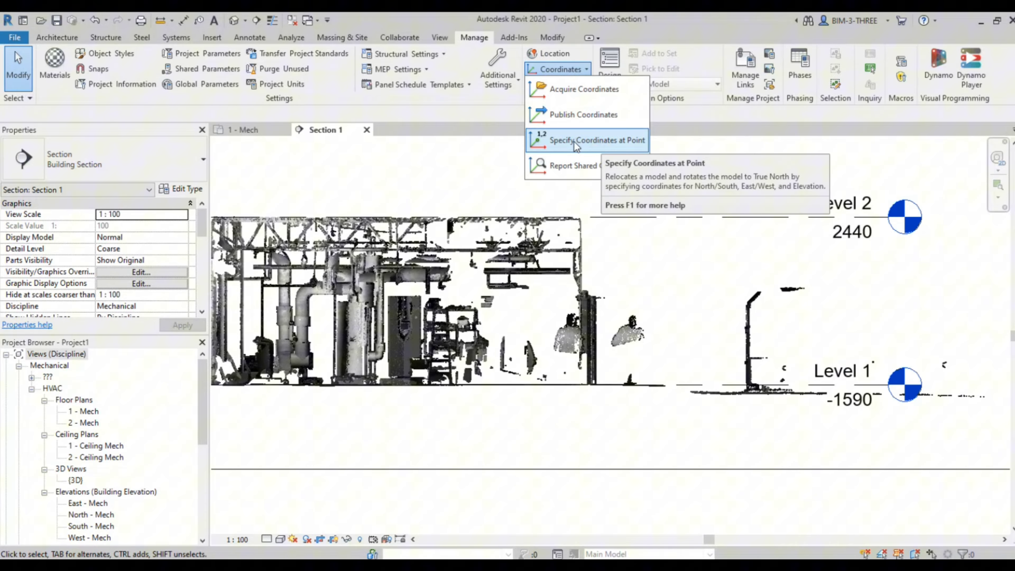
{"action": "left_click", "coordinate": [600, 141]}
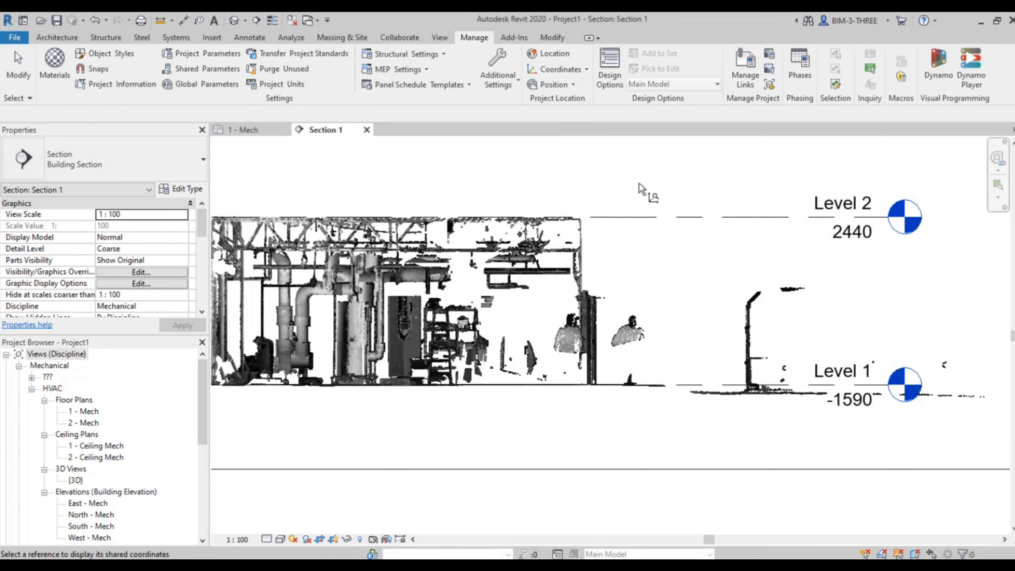
{"action": "left_click", "coordinate": [690, 386]}
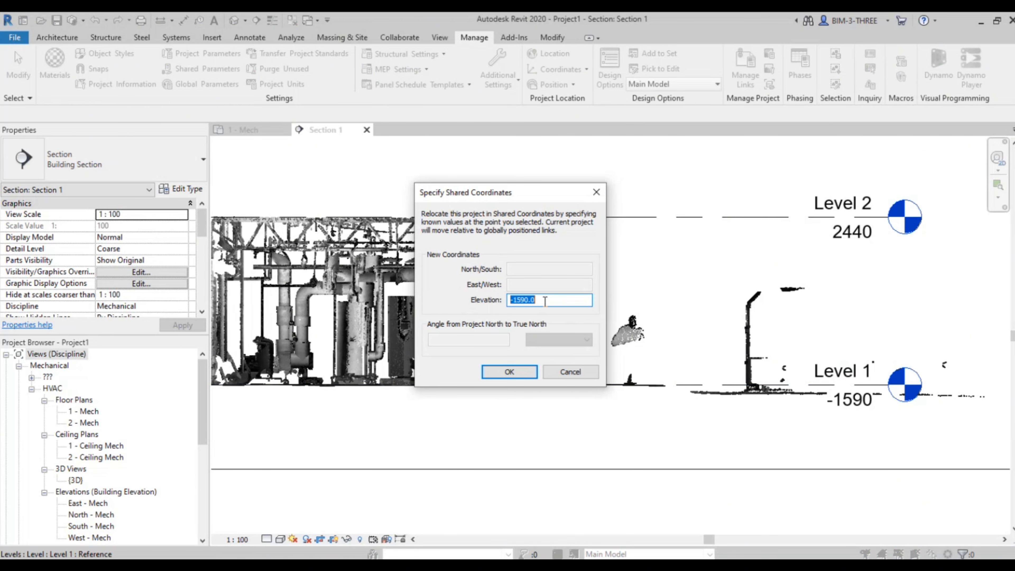
{"action": "type", "text": "0"}
{"action": "left_click", "coordinate": [511, 371]}
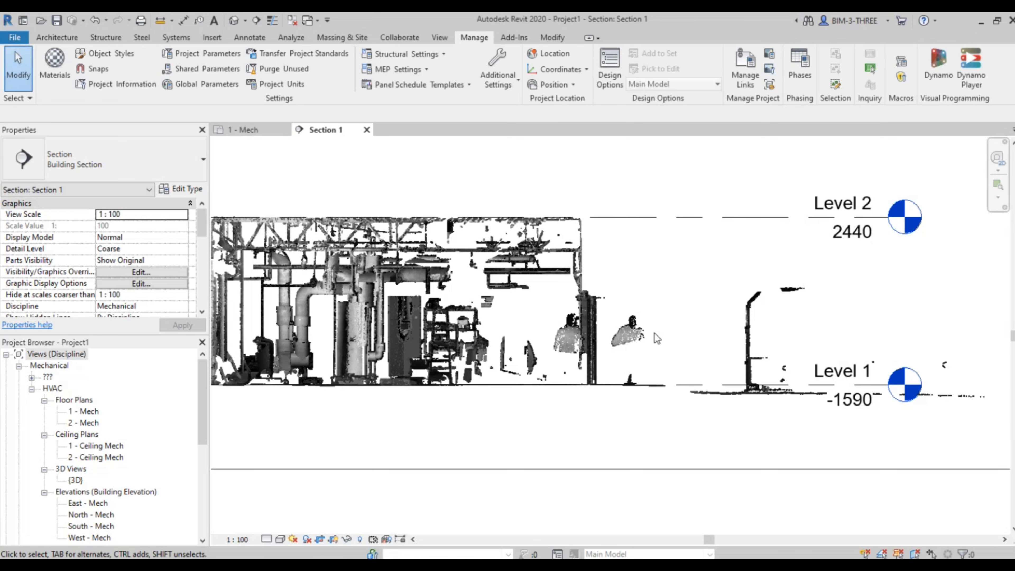
Set the Elevation Base of the 8mm Head level type to Survey Point and check the elevations at both level heads
{"action": "left_click", "coordinate": [691, 385]}
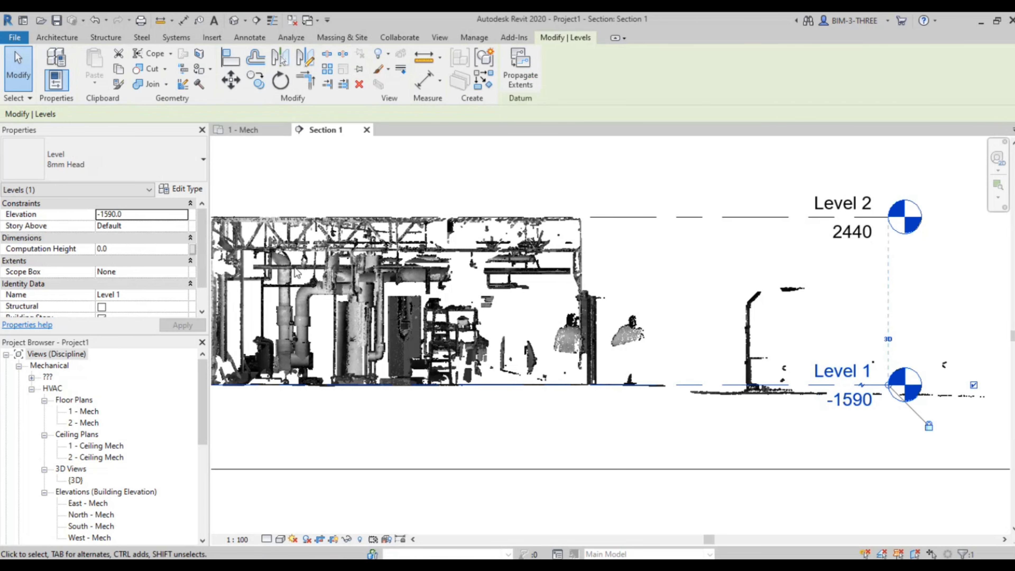
{"action": "left_click", "coordinate": [186, 189]}
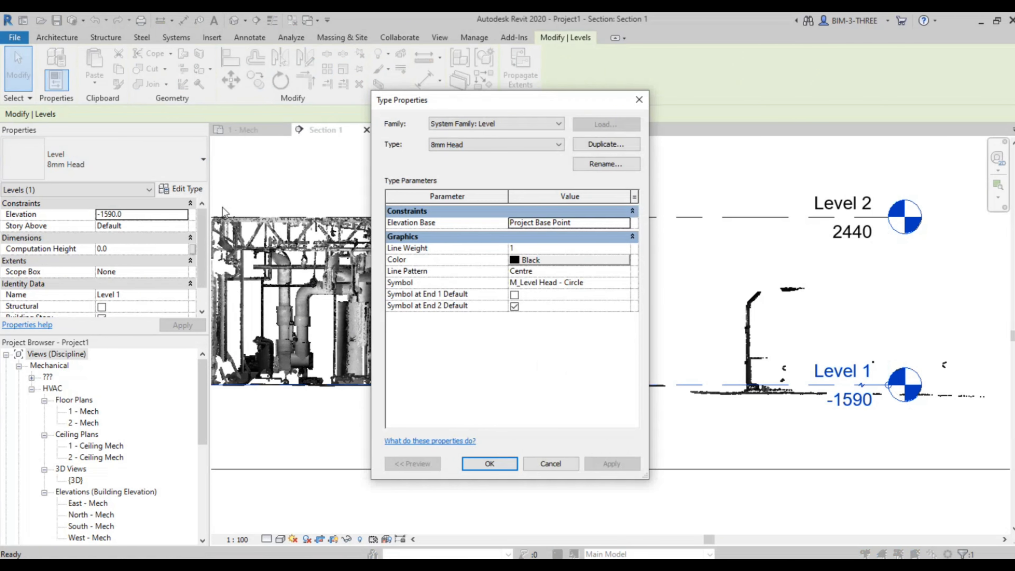
{"action": "left_click", "coordinate": [622, 226]}
{"action": "left_click", "coordinate": [624, 223]}
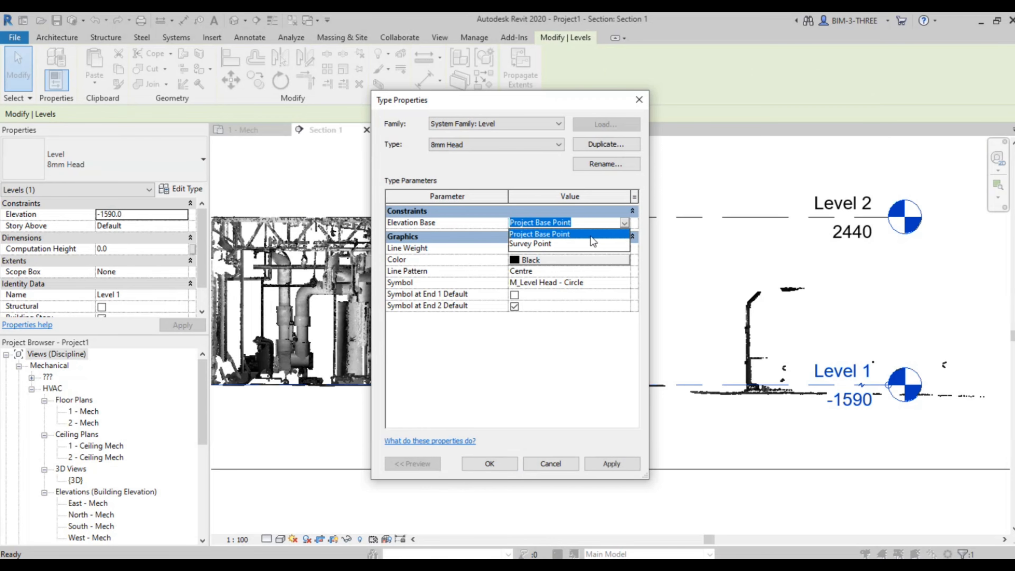
{"action": "left_click", "coordinate": [571, 244]}
{"action": "left_click", "coordinate": [488, 463]}
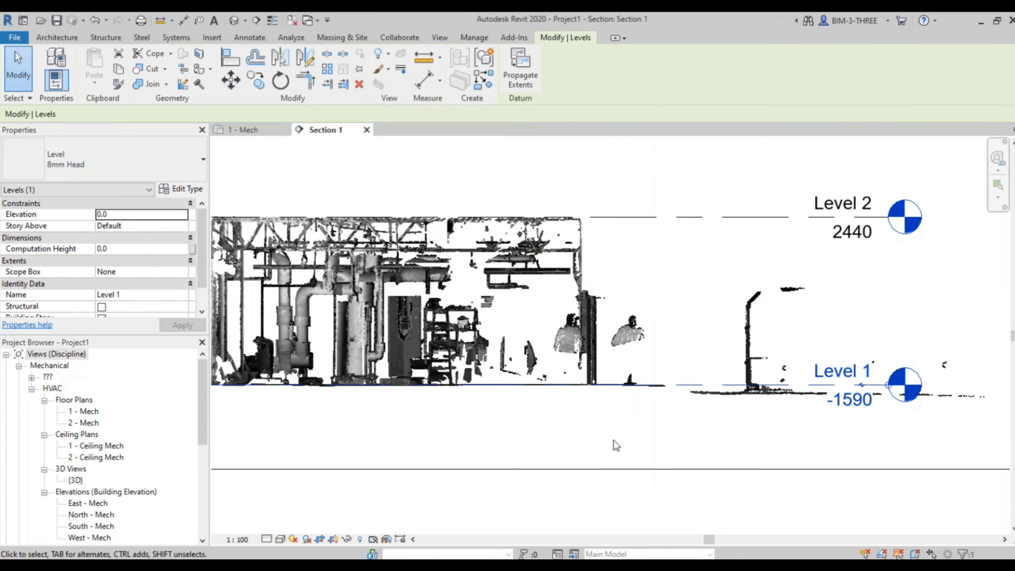
{"action": "left_click", "coordinate": [675, 434]}
{"action": "scroll", "coordinate": [873, 405], "scroll_direction": "up", "scroll_amount": 3}
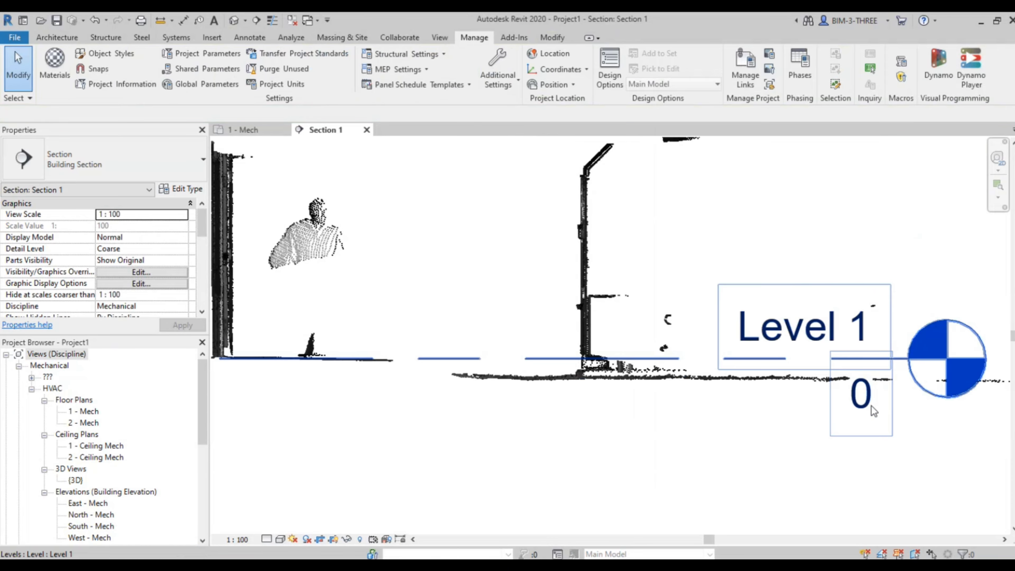
{"action": "scroll", "coordinate": [867, 412], "scroll_direction": "down", "scroll_amount": 1}
{"action": "scroll", "coordinate": [867, 412], "scroll_direction": "down", "scroll_amount": 2}
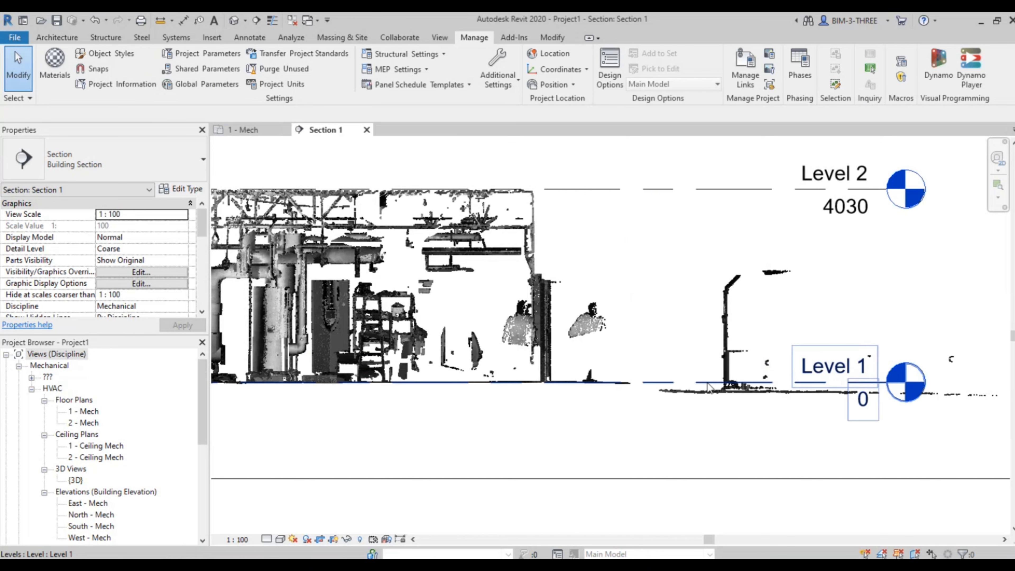
{"action": "left_click", "coordinate": [708, 385]}
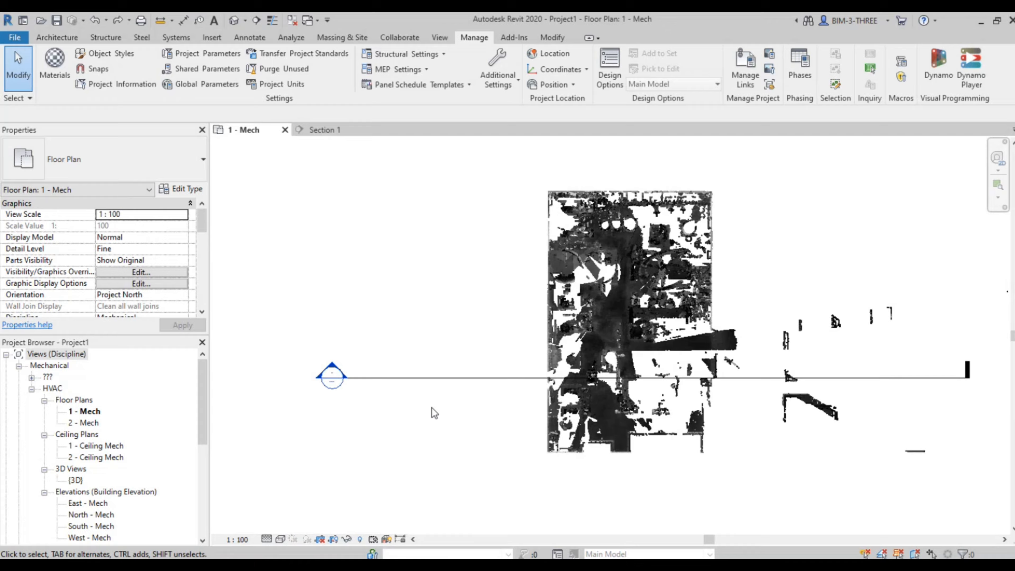
Go to the Section 1 view from its section line in the 1 - Mech plan and inspect the scanned room
{"action": "left_click", "coordinate": [437, 377]}
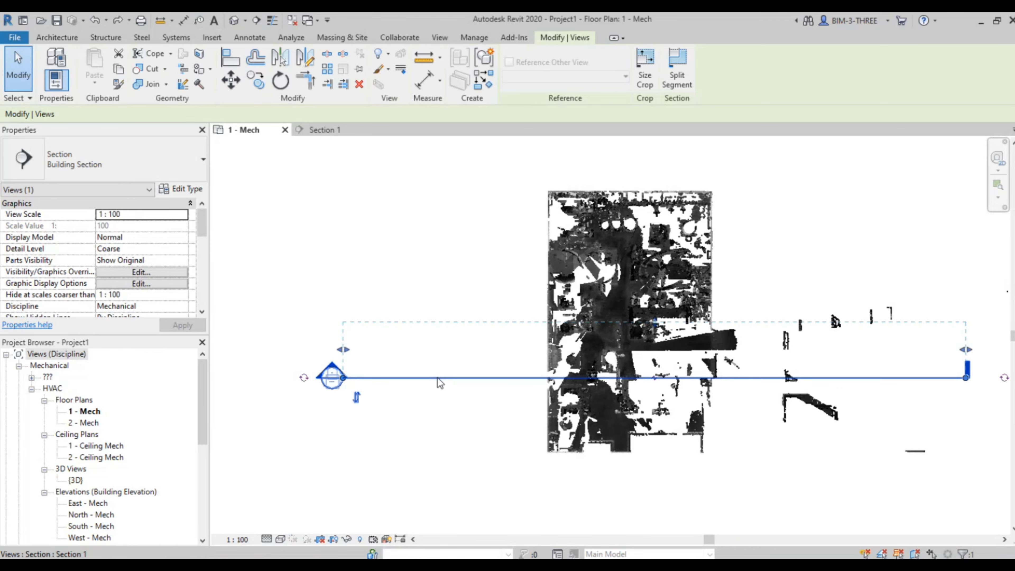
{"action": "right_click", "coordinate": [438, 378]}
{"action": "left_click", "coordinate": [530, 117]}
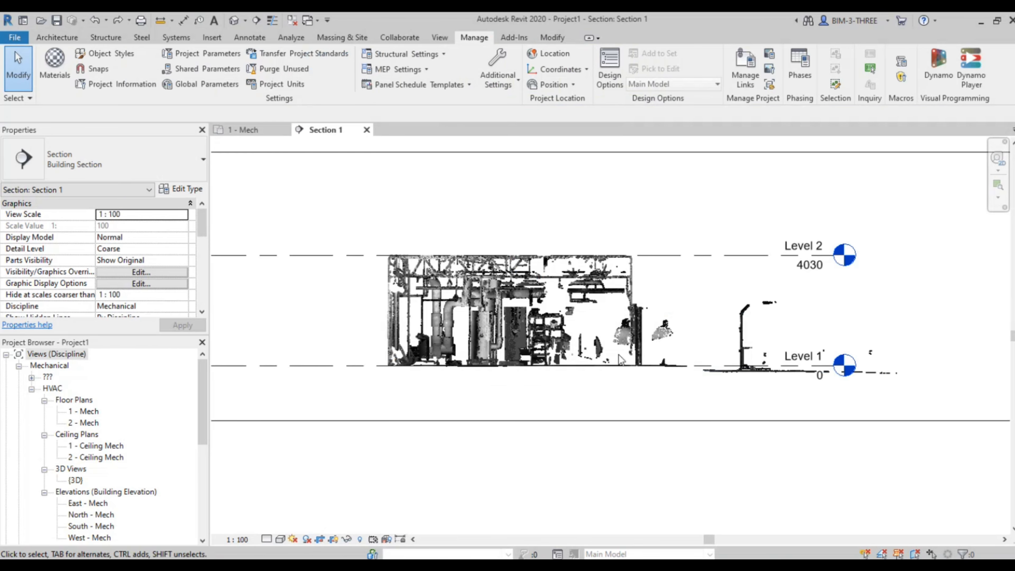
{"action": "scroll", "coordinate": [505, 315], "scroll_direction": "up", "scroll_amount": 5}
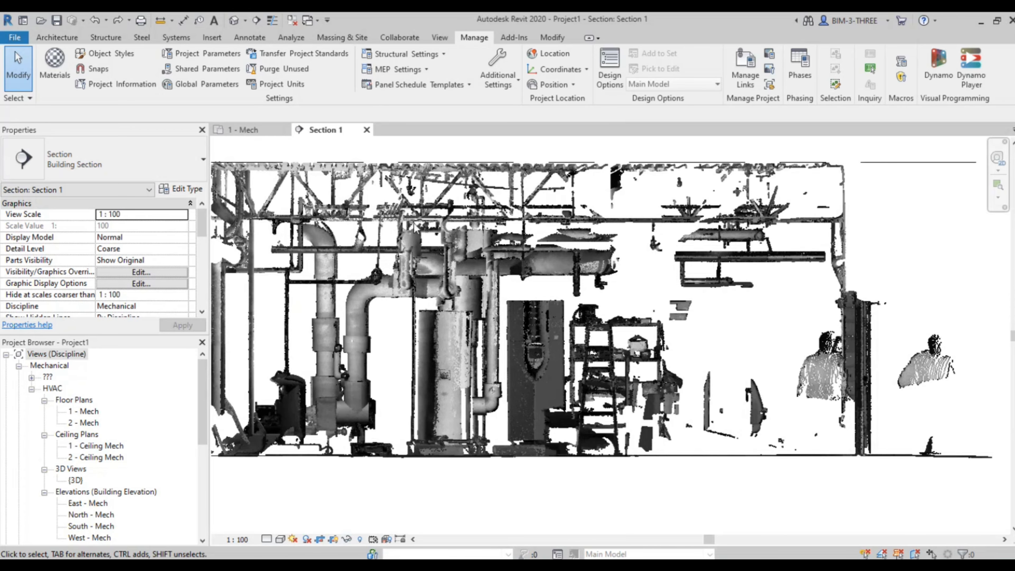
Return to the 1 - Mech floor plan and consult Step 4 in the MEPF Scan to BIM Model Creation PDF
{"action": "left_click", "coordinate": [256, 130]}
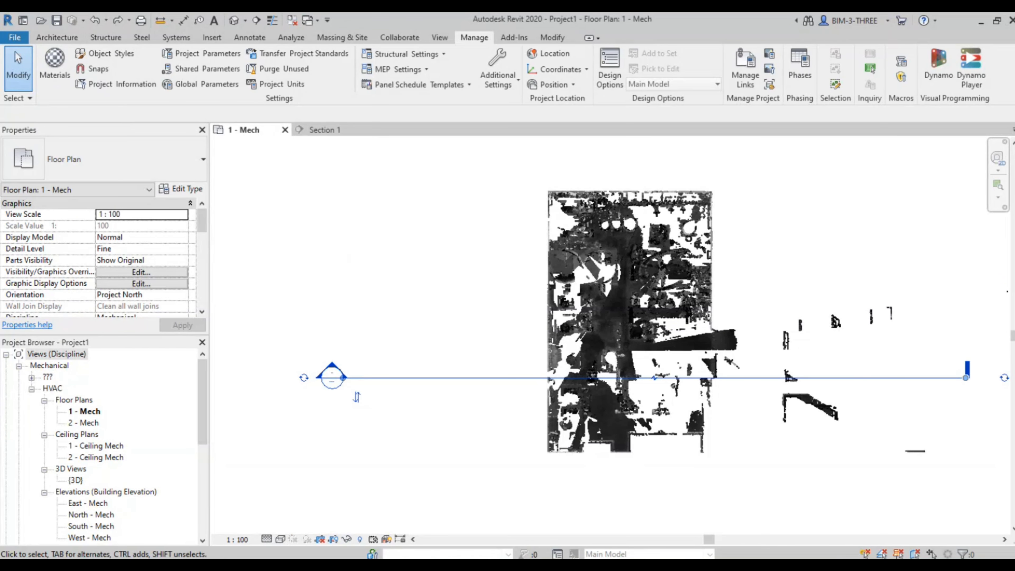
{"action": "left_click_drag", "start_coordinate": [1014, 105], "coordinate": [725, 87]}
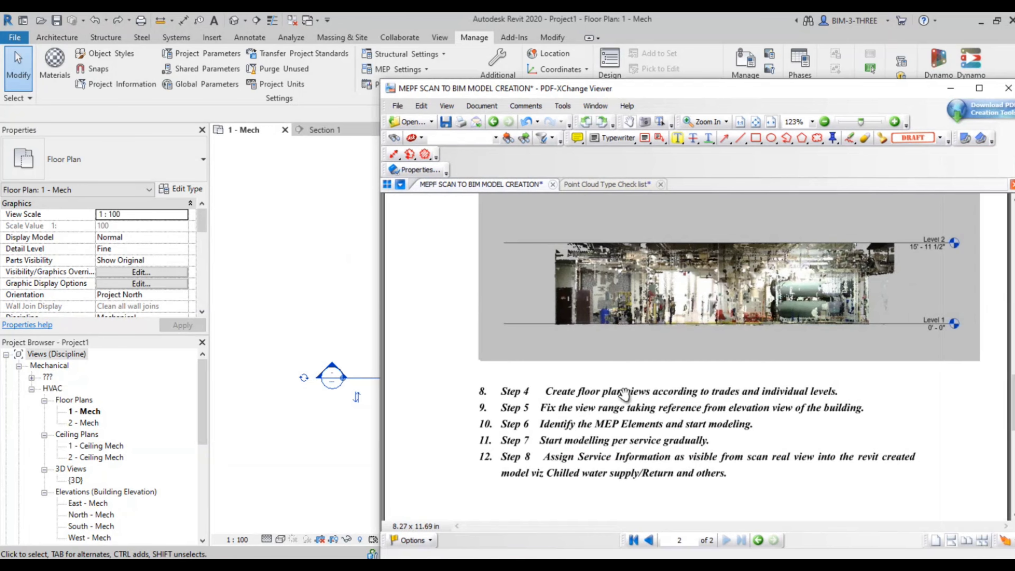
{"action": "left_click_drag", "start_coordinate": [904, 94], "coordinate": [1014, 96]}
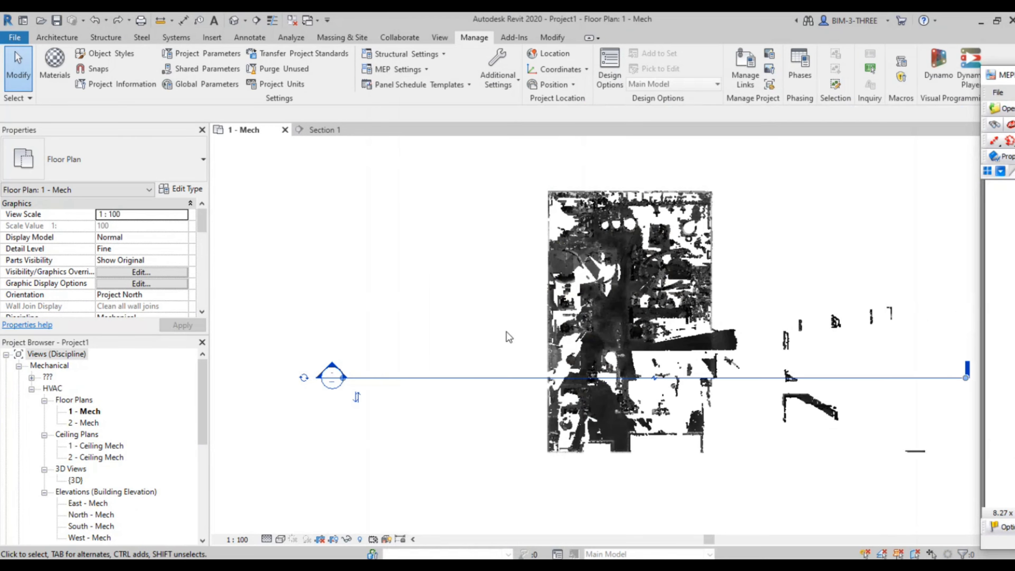
Review the 1 - Mech and 2 - Mech floor plan entries and examine the point cloud in the 1 - Mech plan
{"action": "left_click", "coordinate": [83, 412]}
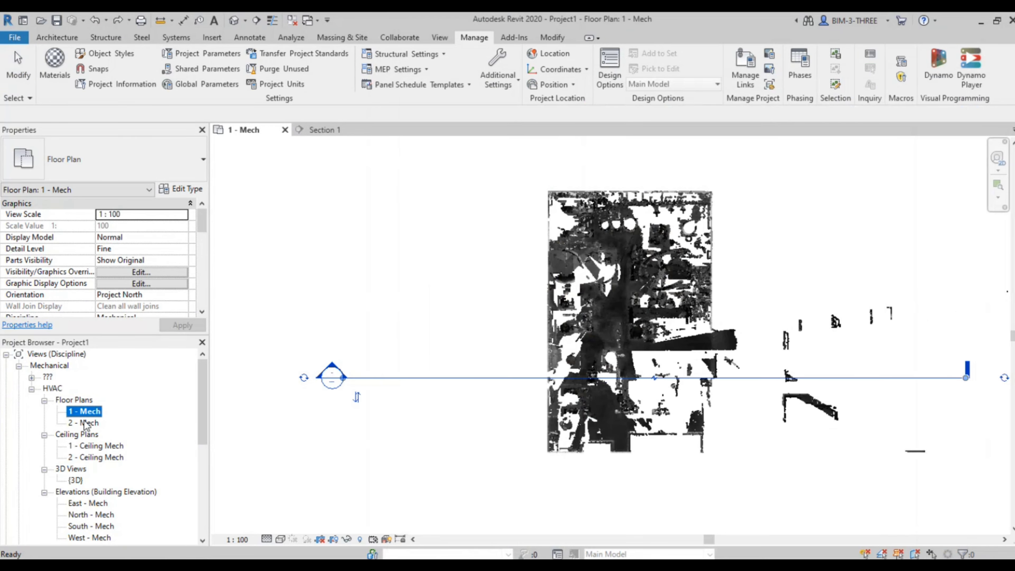
{"action": "left_click", "coordinate": [84, 422]}
{"action": "left_click", "coordinate": [85, 412]}
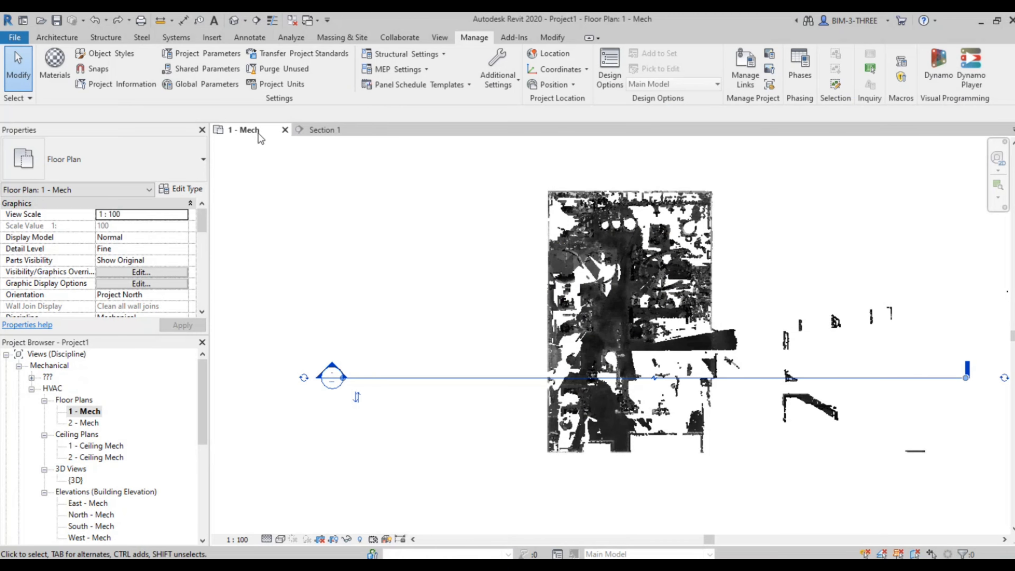
{"action": "left_click", "coordinate": [394, 199]}
{"action": "scroll", "coordinate": [696, 283], "scroll_direction": "up", "scroll_amount": 1}
{"action": "scroll", "coordinate": [697, 278], "scroll_direction": "up", "scroll_amount": 5}
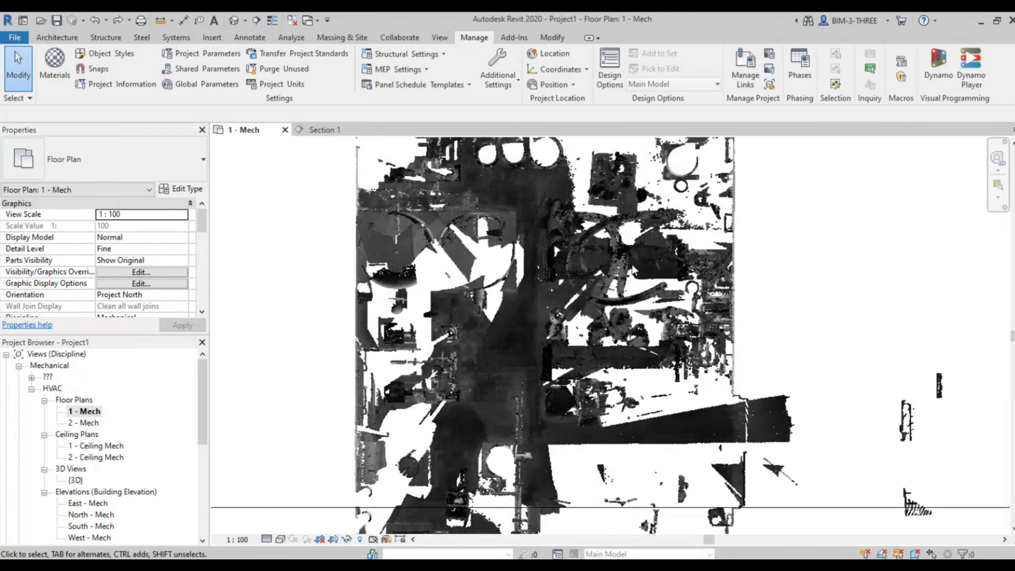
{"action": "scroll", "coordinate": [631, 312], "scroll_direction": "down", "scroll_amount": 5}
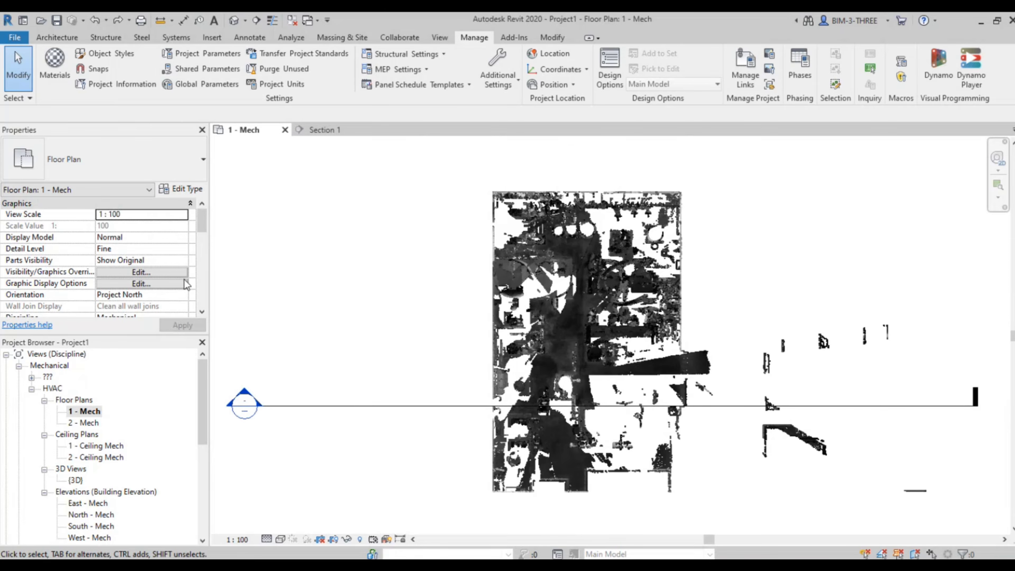
{"action": "scroll", "coordinate": [187, 288], "scroll_direction": "down", "scroll_amount": 3}
Switch to PDF-XChange Viewer and maximize the MEPF Scan to BIM Model Creation document to read the steps from Step 4 on
{"action": "left_click_drag", "start_coordinate": [1014, 85], "coordinate": [720, 109]}
{"action": "double_click", "coordinate": [720, 109]}
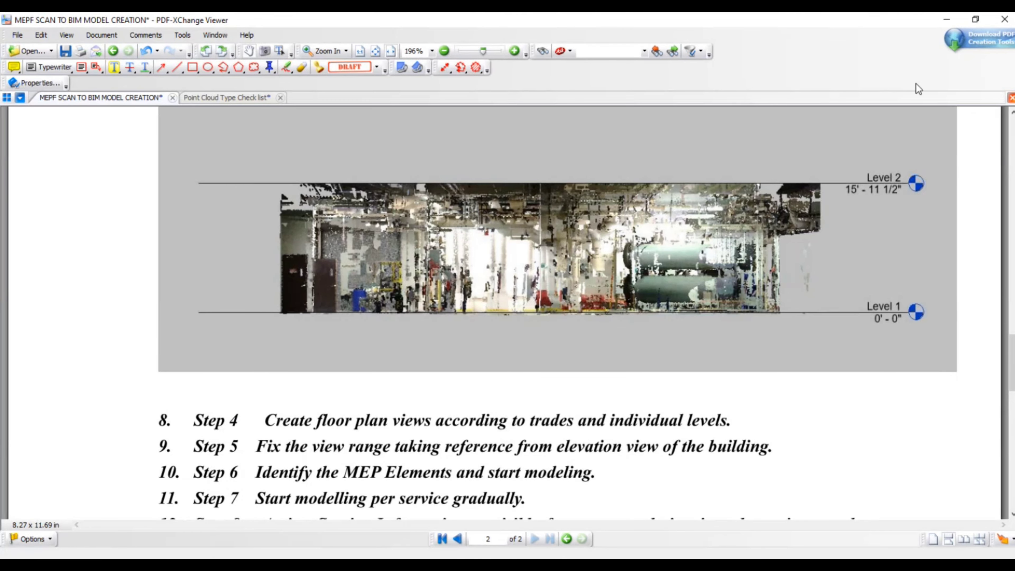
Switch back to Revit and duplicate the 1 - Mech floor plan with detailing
{"action": "left_click", "coordinate": [947, 20]}
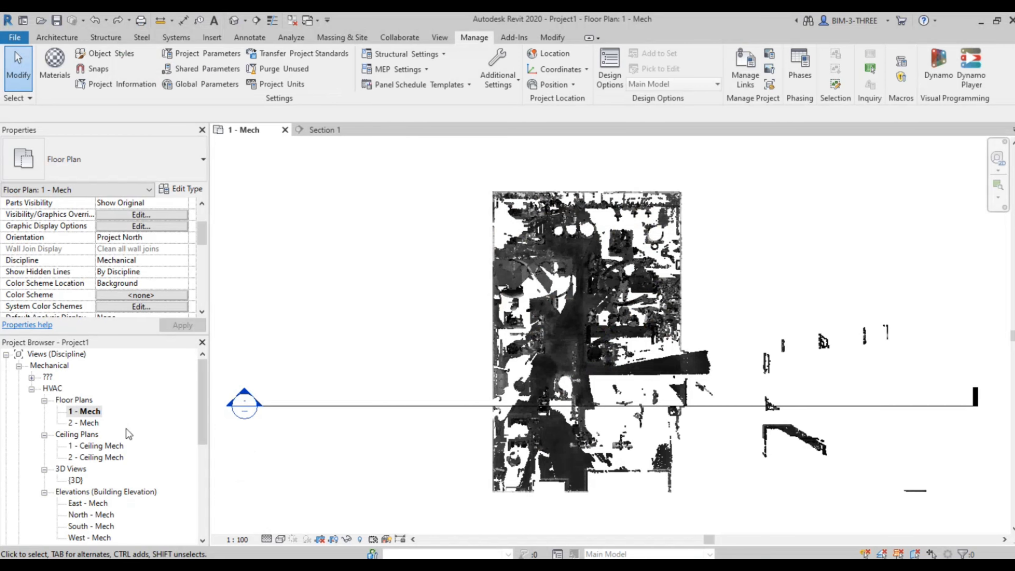
{"action": "right_click", "coordinate": [84, 415]}
{"action": "mouse_move", "coordinate": [226, 220]}
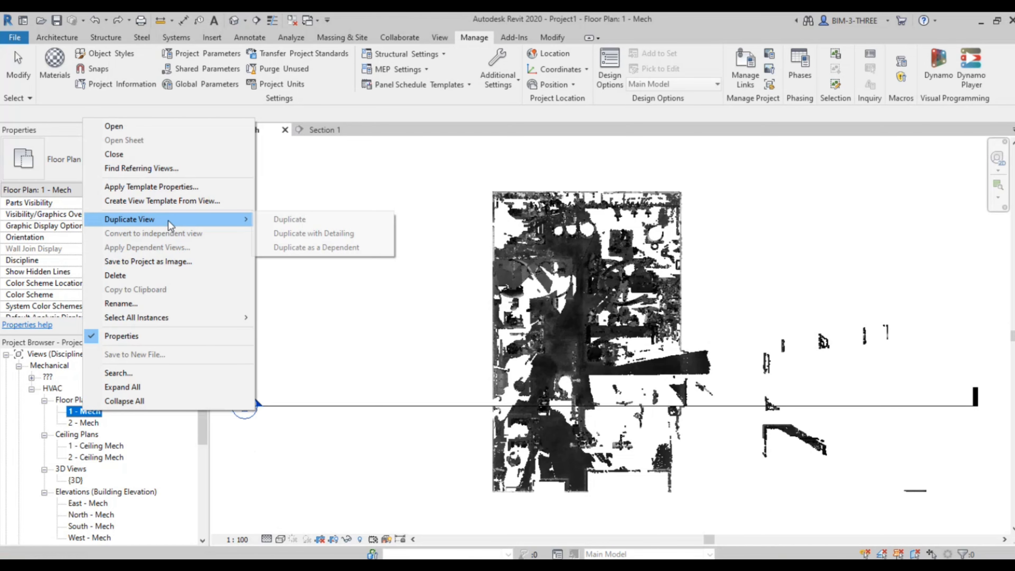
{"action": "left_click", "coordinate": [344, 234]}
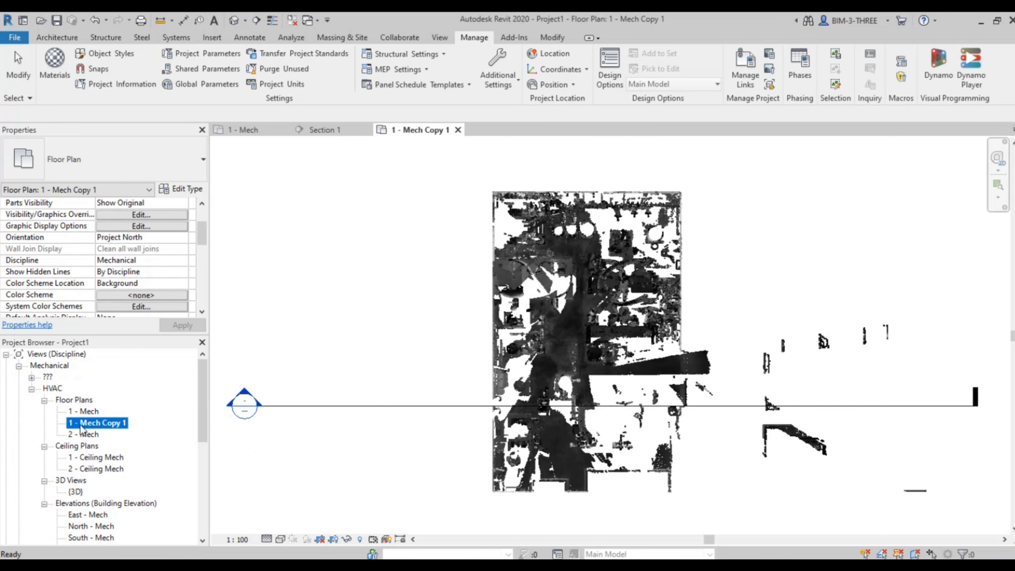
Rename the duplicated 1 - Mech Copy 1 floor plan as 1 - EL
{"action": "left_click", "coordinate": [97, 423]}
{"action": "left_click", "coordinate": [98, 424]}
{"action": "key", "text": "Escape"}
{"action": "right_click", "coordinate": [84, 427]}
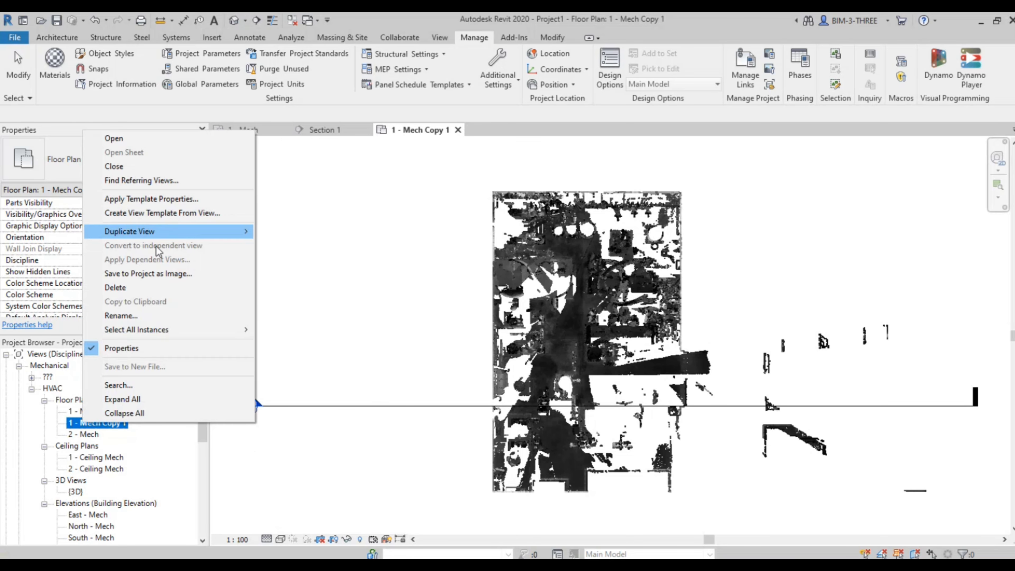
{"action": "left_click", "coordinate": [147, 326]}
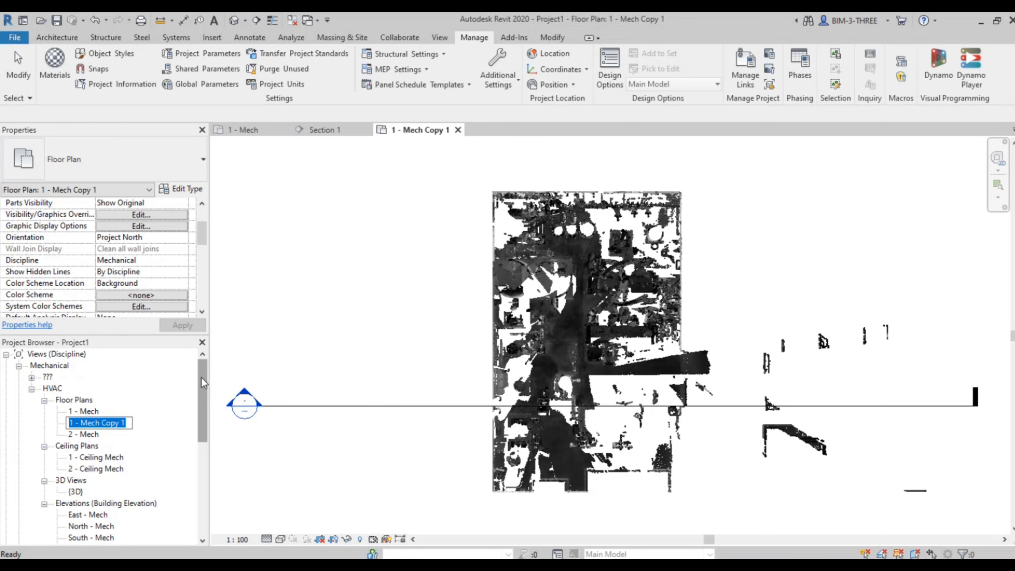
{"action": "type", "text": "1 -"}
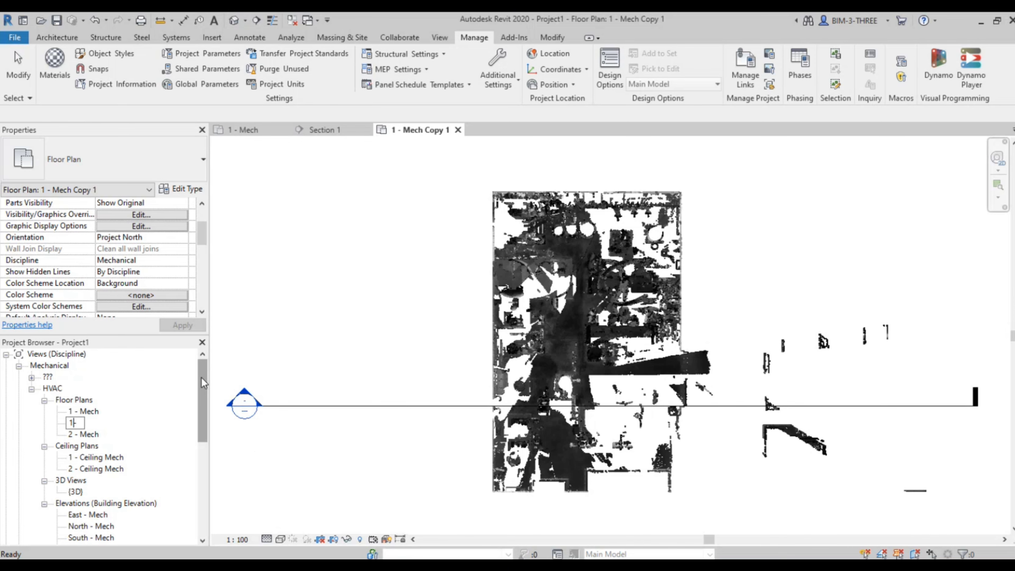
{"action": "type", "text": " EL"}
{"action": "key", "text": "Return"}
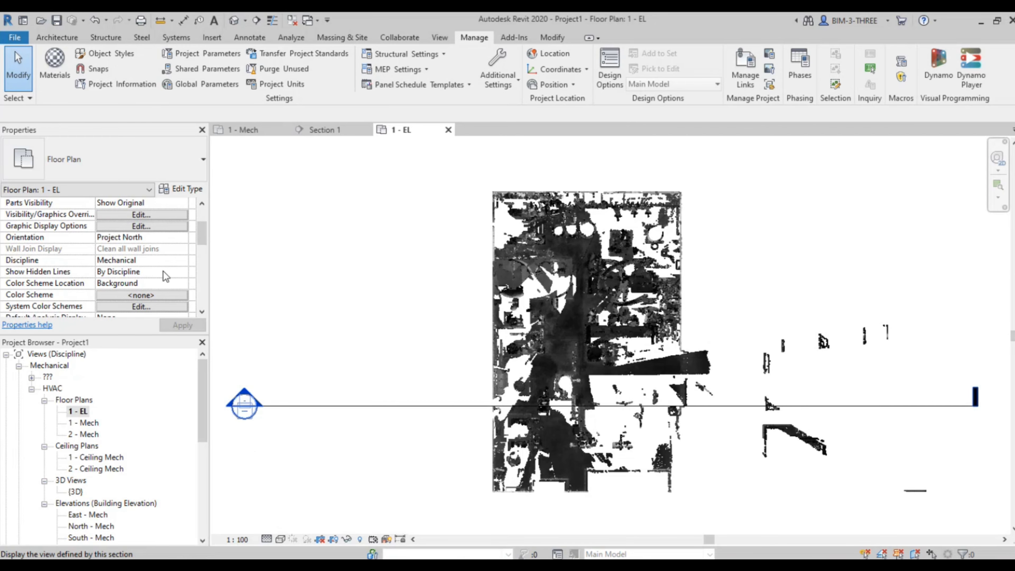
In the 1 - EL view range, set the top to Associated Level (Level 1) with top and cut plane offsets of 3500
{"action": "scroll", "coordinate": [166, 277], "scroll_direction": "down", "scroll_amount": 4}
{"action": "left_click", "coordinate": [171, 295]}
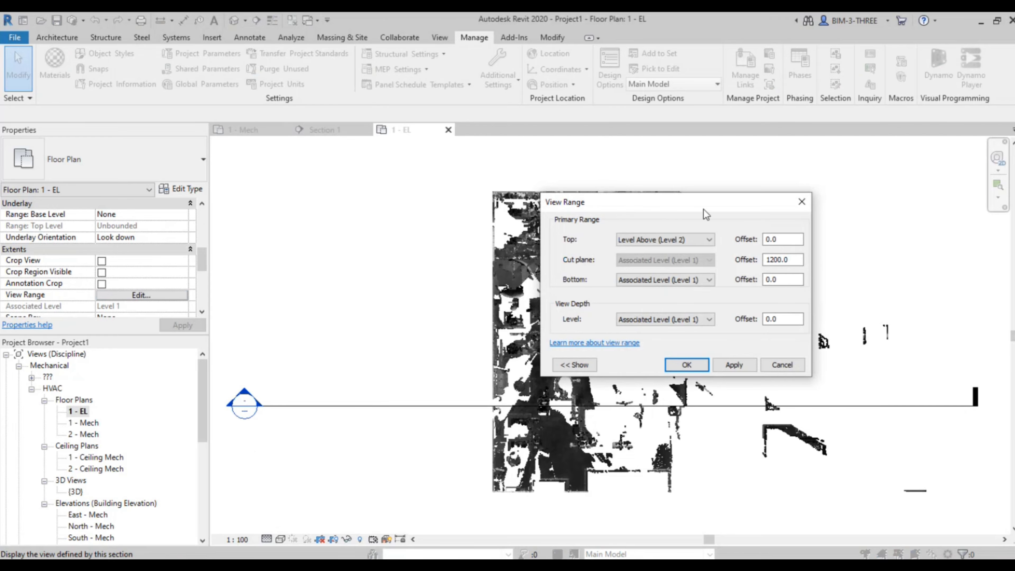
{"action": "left_click", "coordinate": [611, 231]}
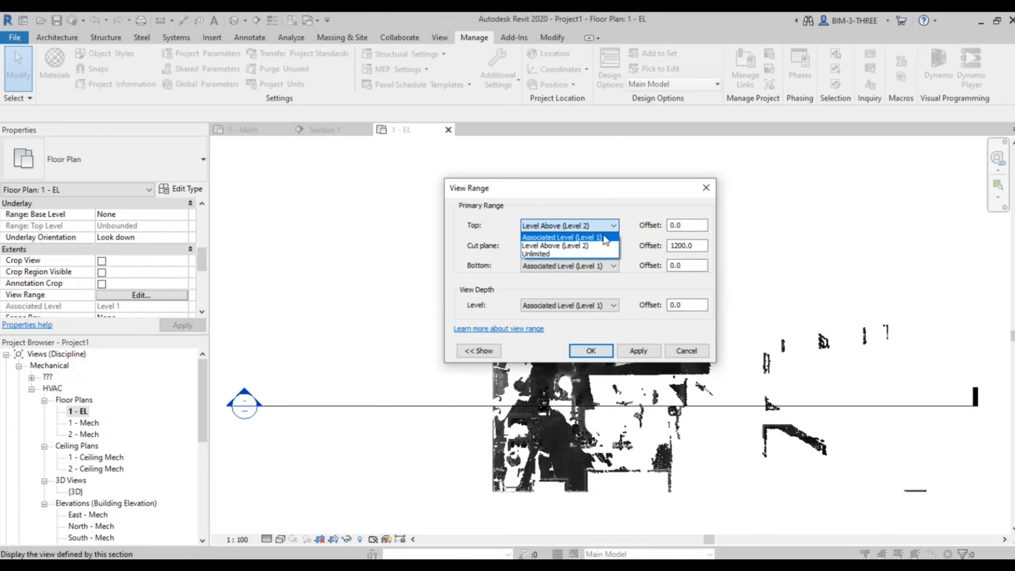
{"action": "left_click", "coordinate": [604, 238]}
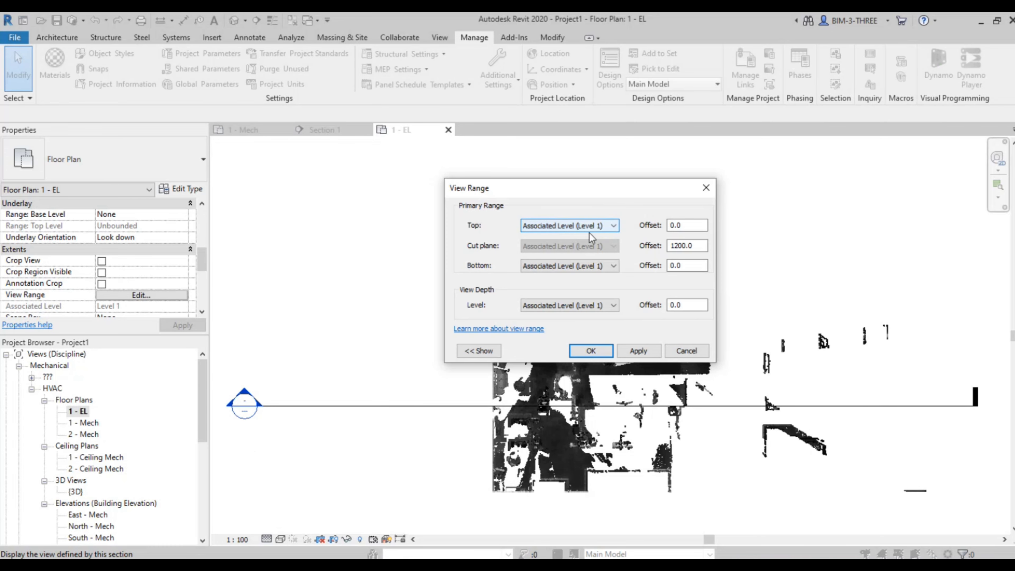
{"action": "key", "text": "Tab"}
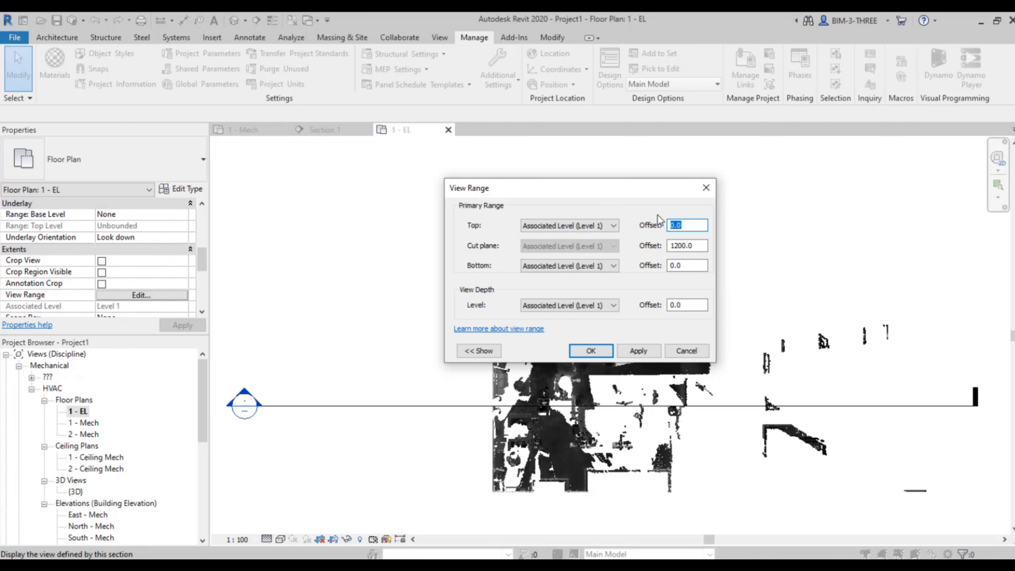
{"action": "type", "text": "3500"}
{"action": "key", "text": "Tab"}
{"action": "type", "text": "35"}
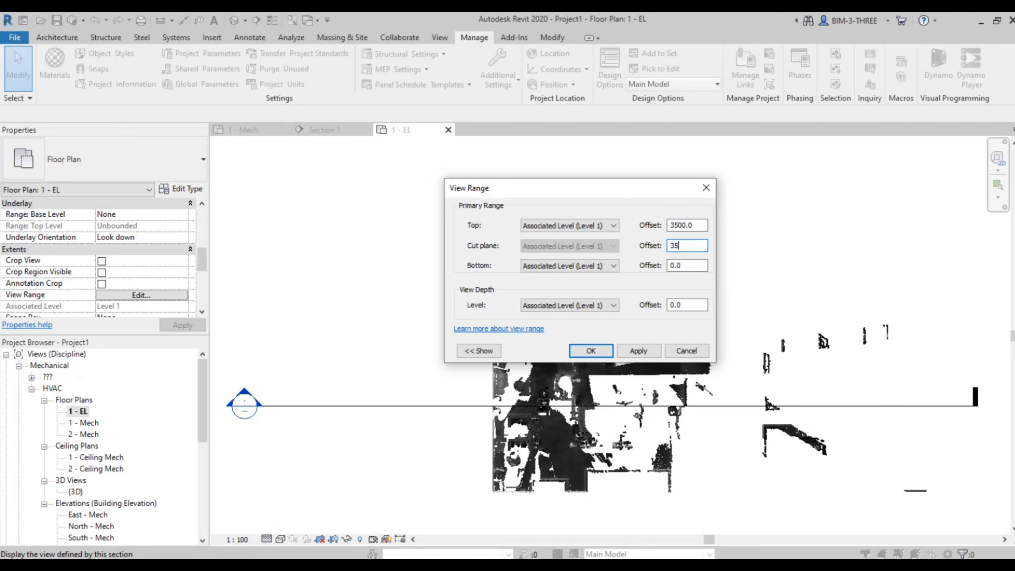
{"action": "type", "text": "00"}
Set the bottom and view depth offsets to 100 and apply the view range to the 1 - EL plan
{"action": "key", "text": "Tab"}
{"action": "type", "text": "100"}
{"action": "key", "text": "Tab"}
{"action": "key", "text": "Tab"}
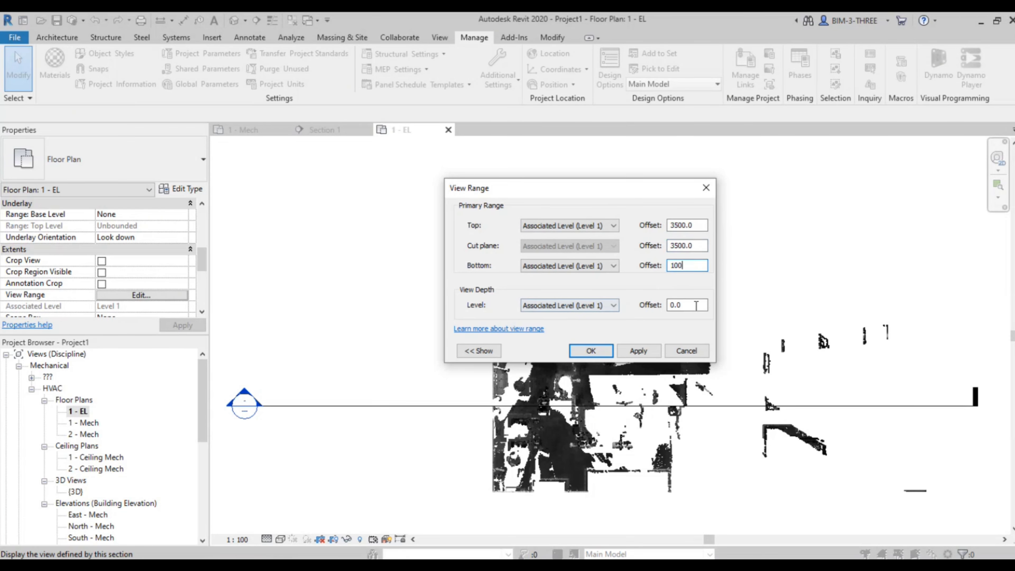
{"action": "type", "text": "100"}
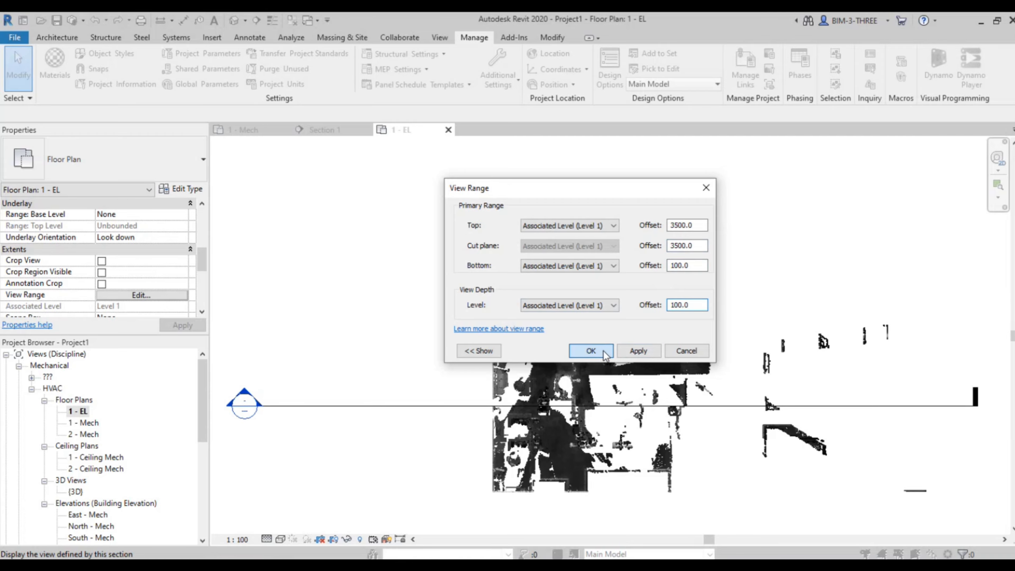
{"action": "left_click", "coordinate": [590, 350]}
{"action": "scroll", "coordinate": [547, 332], "scroll_direction": "up", "scroll_amount": 4}
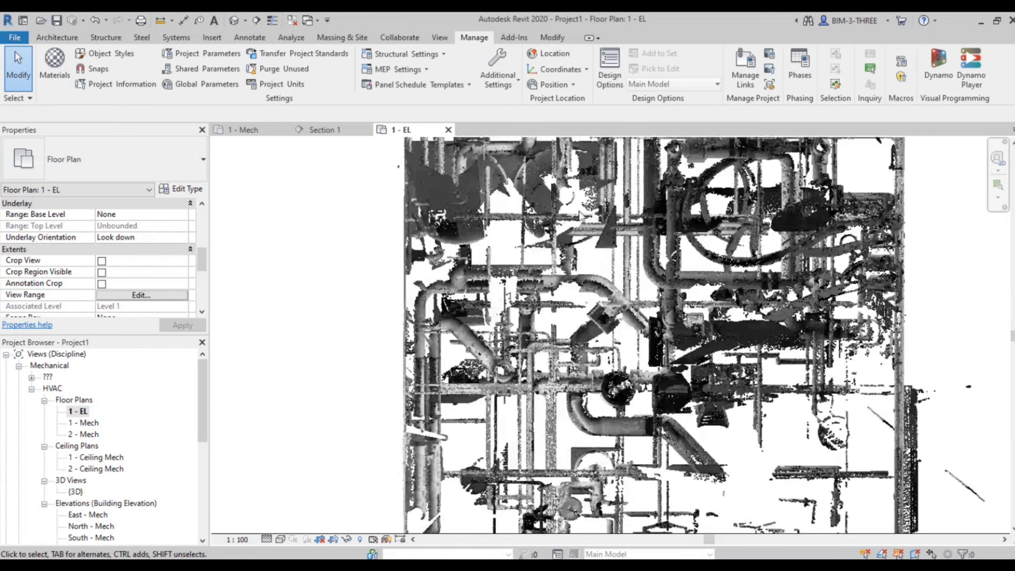
{"action": "scroll", "coordinate": [600, 340], "scroll_direction": "down", "scroll_amount": 5}
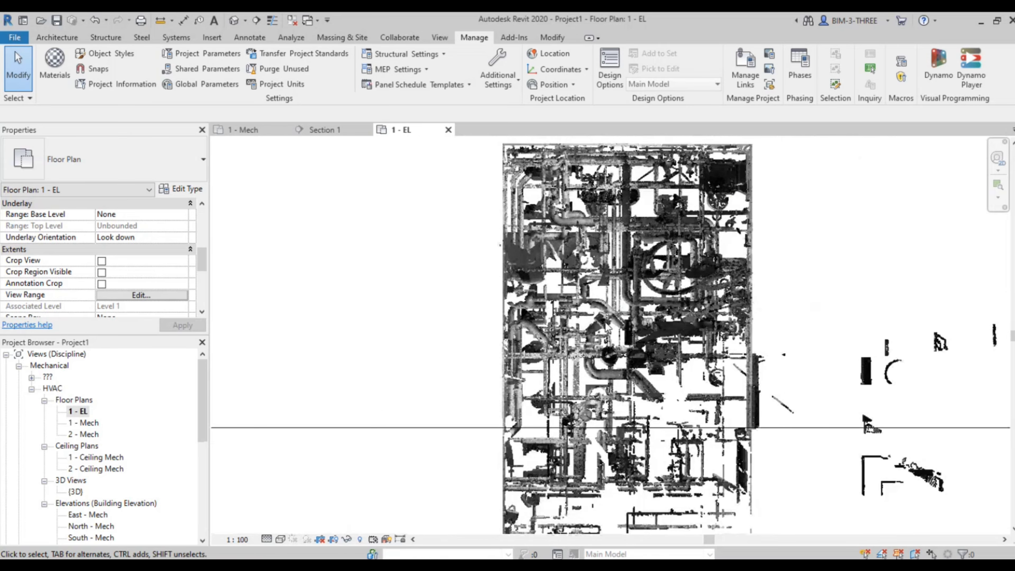
Go to the Section 1 view from its section line in 1 - EL and examine the scan between Level 1 and Level 2
{"action": "left_click", "coordinate": [775, 401]}
{"action": "right_click", "coordinate": [775, 401]}
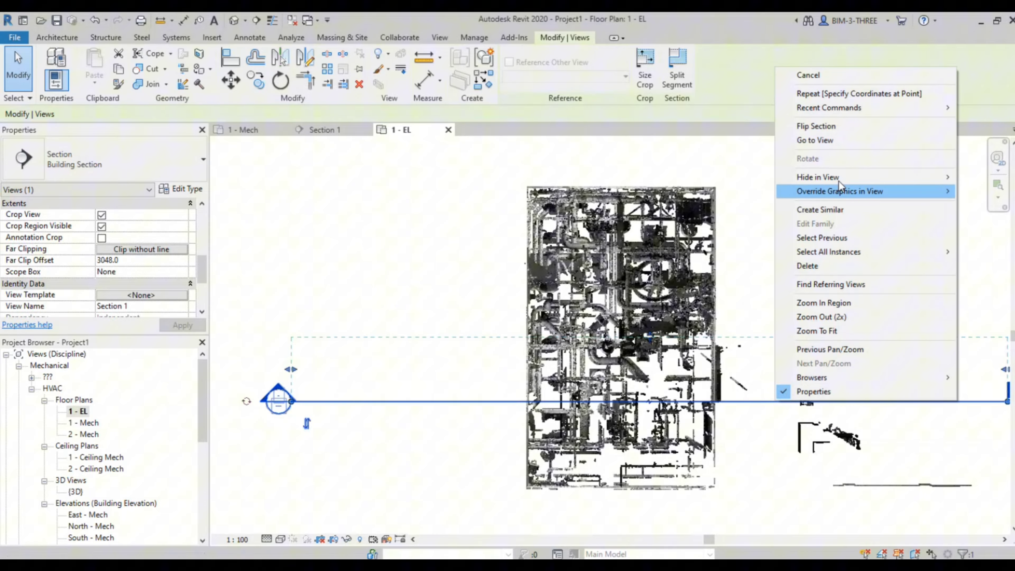
{"action": "left_click", "coordinate": [822, 144]}
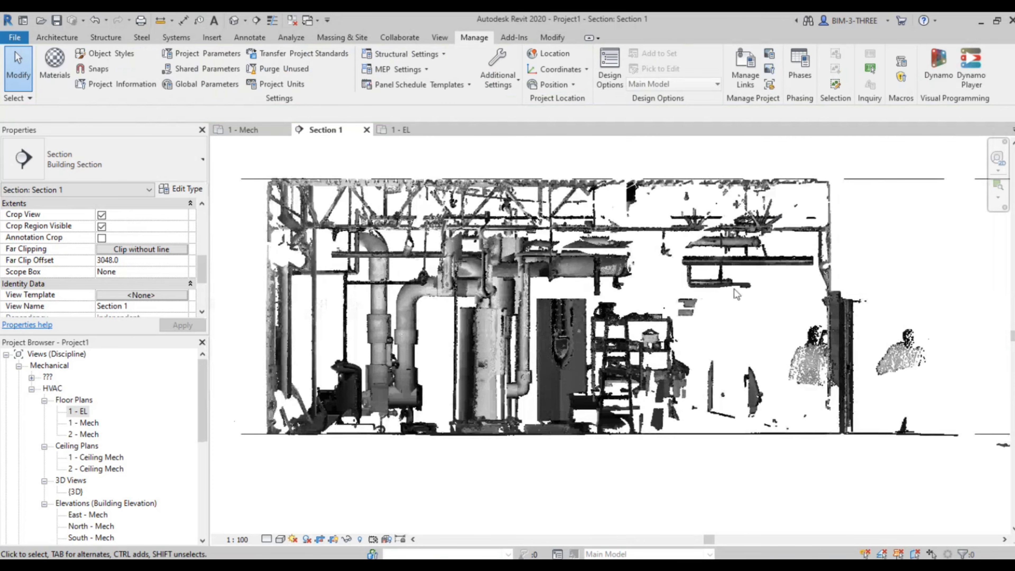
{"action": "scroll", "coordinate": [599, 320], "scroll_direction": "down", "scroll_amount": 3}
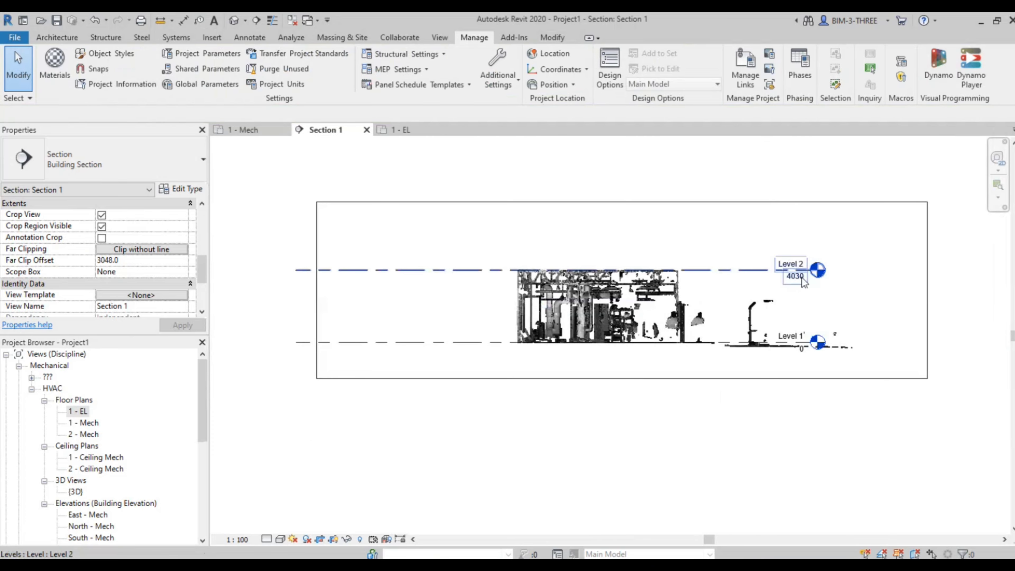
{"action": "scroll", "coordinate": [760, 328], "scroll_direction": "up", "scroll_amount": 2}
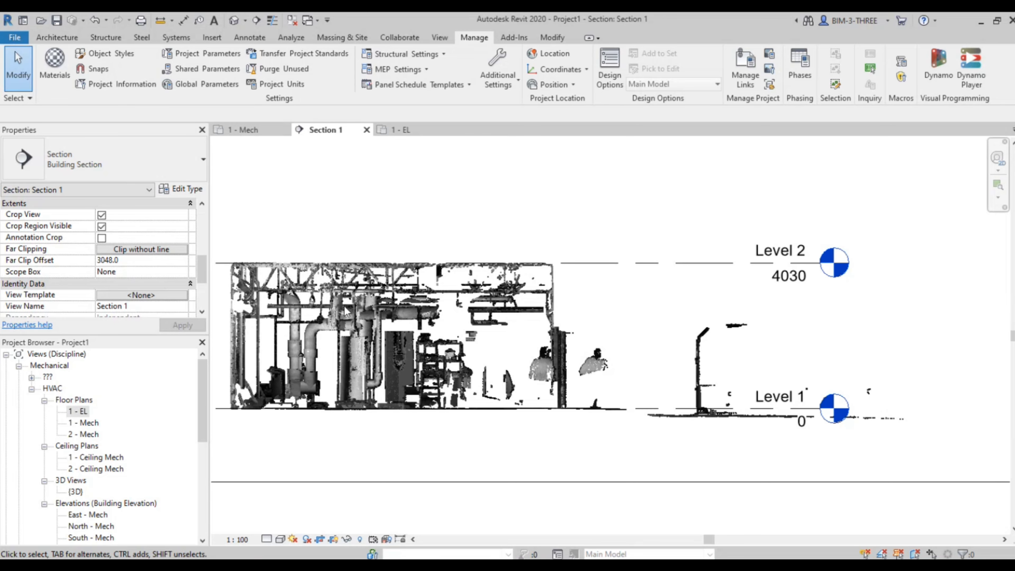
{"action": "middle_click_drag", "start_coordinate": [605, 343], "coordinate": [625, 345]}
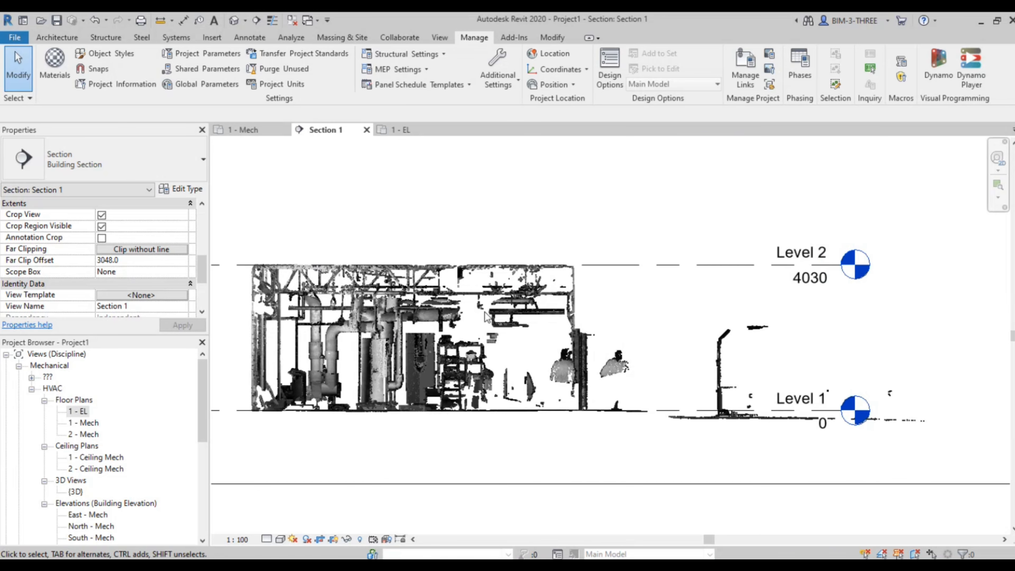
{"action": "scroll", "coordinate": [335, 412], "scroll_direction": "up", "scroll_amount": 4}
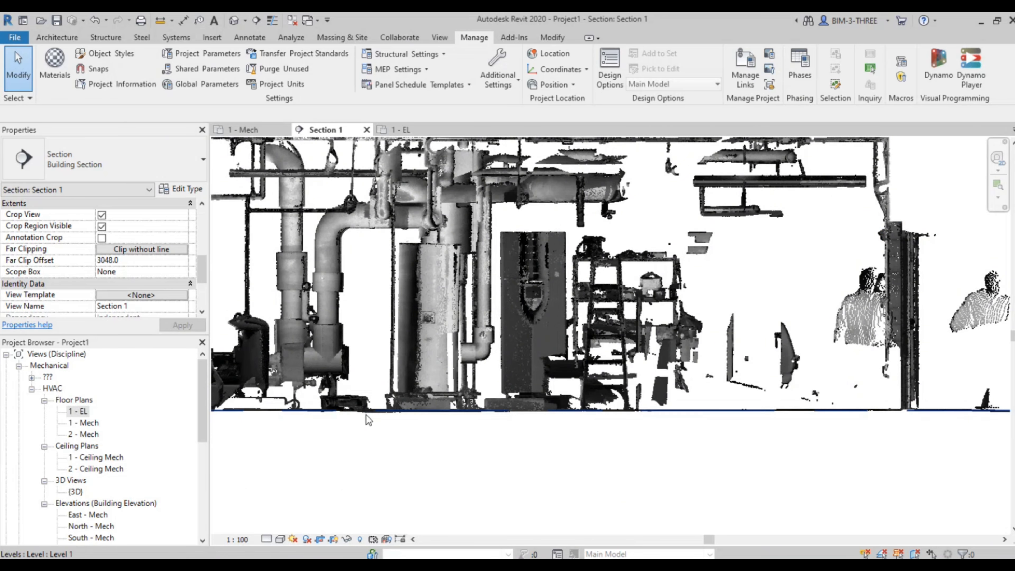
{"action": "scroll", "coordinate": [353, 313], "scroll_direction": "down", "scroll_amount": 5}
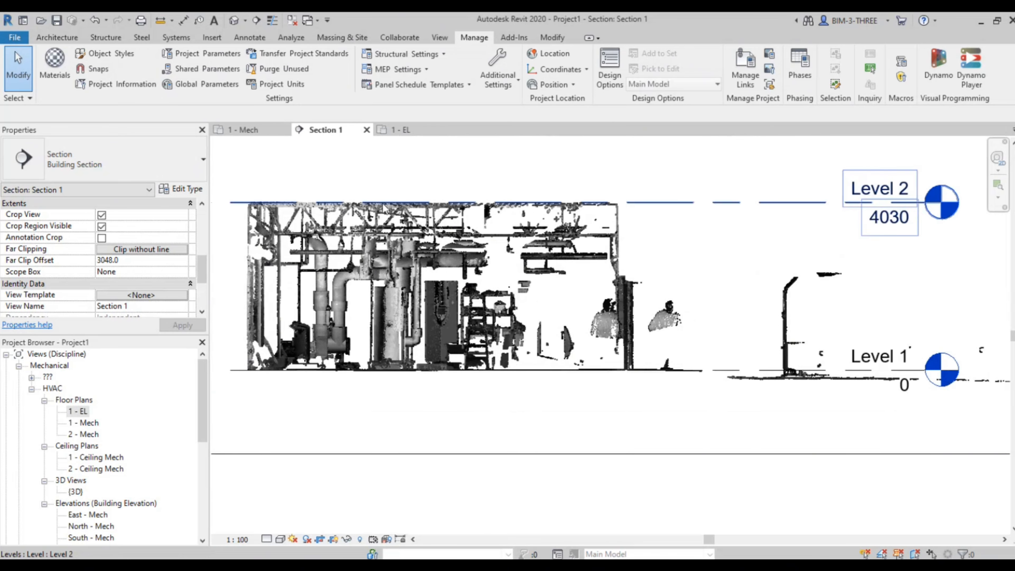
{"action": "scroll", "coordinate": [390, 223], "scroll_direction": "up", "scroll_amount": 5}
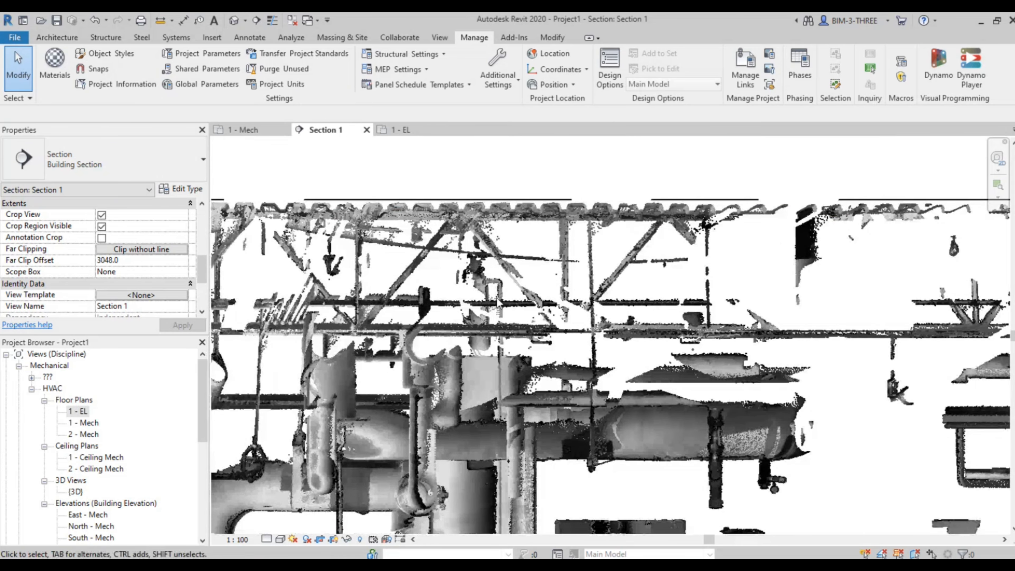
{"action": "scroll", "coordinate": [463, 297], "scroll_direction": "down", "scroll_amount": 2}
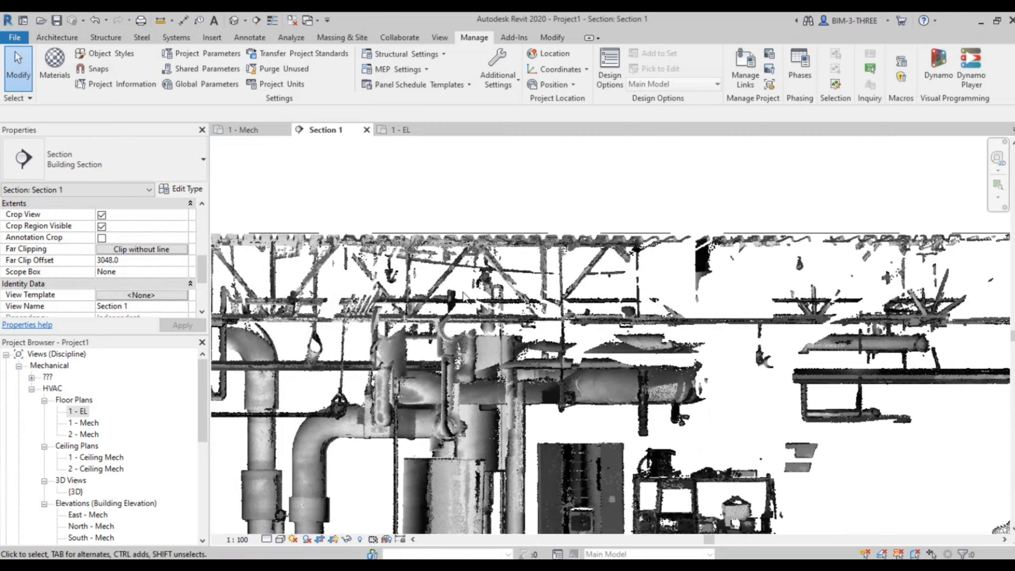
{"action": "scroll", "coordinate": [464, 296], "scroll_direction": "down", "scroll_amount": 3}
Return to the 1 - EL floor plan and review its view range settings
{"action": "left_click", "coordinate": [427, 129]}
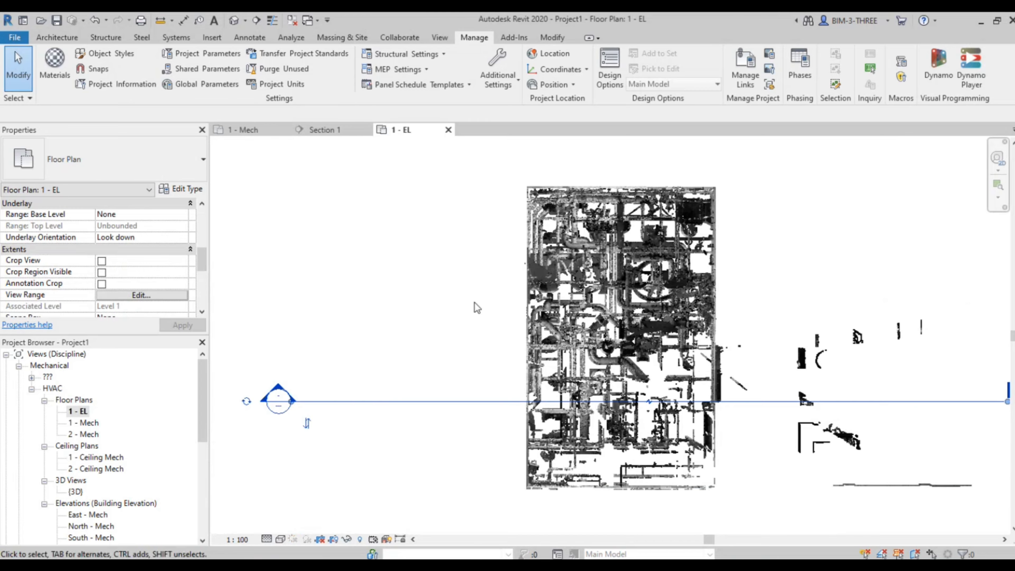
{"action": "scroll", "coordinate": [634, 245], "scroll_direction": "up", "scroll_amount": 3}
{"action": "left_click", "coordinate": [141, 295]}
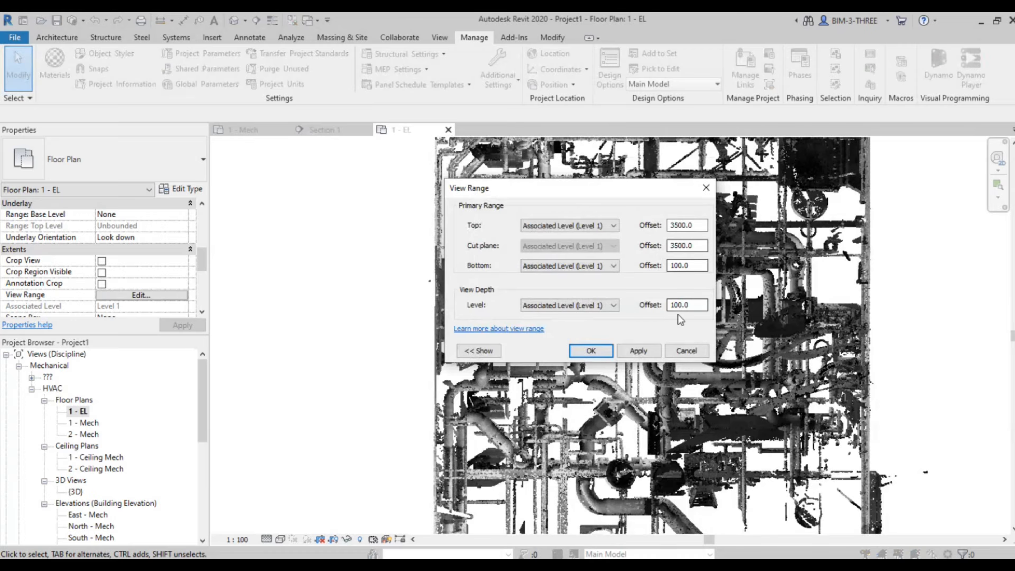
{"action": "left_click", "coordinate": [591, 350]}
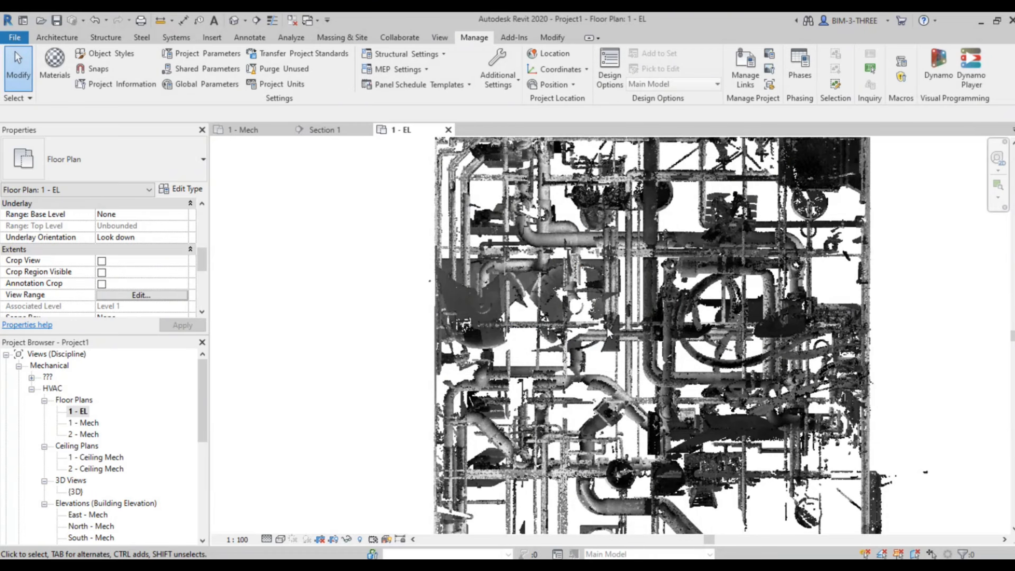
Examine the scanned pipework and equipment across the 1 - EL floor plan, including the room's upper corners
{"action": "scroll", "coordinate": [606, 327], "scroll_direction": "down", "scroll_amount": 3}
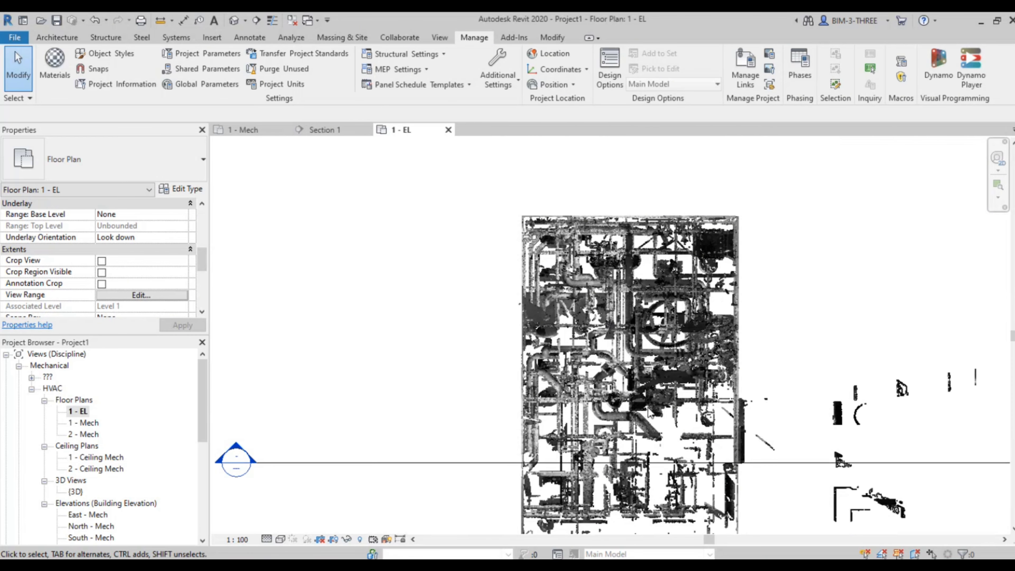
{"action": "scroll", "coordinate": [662, 418], "scroll_direction": "up", "scroll_amount": 6}
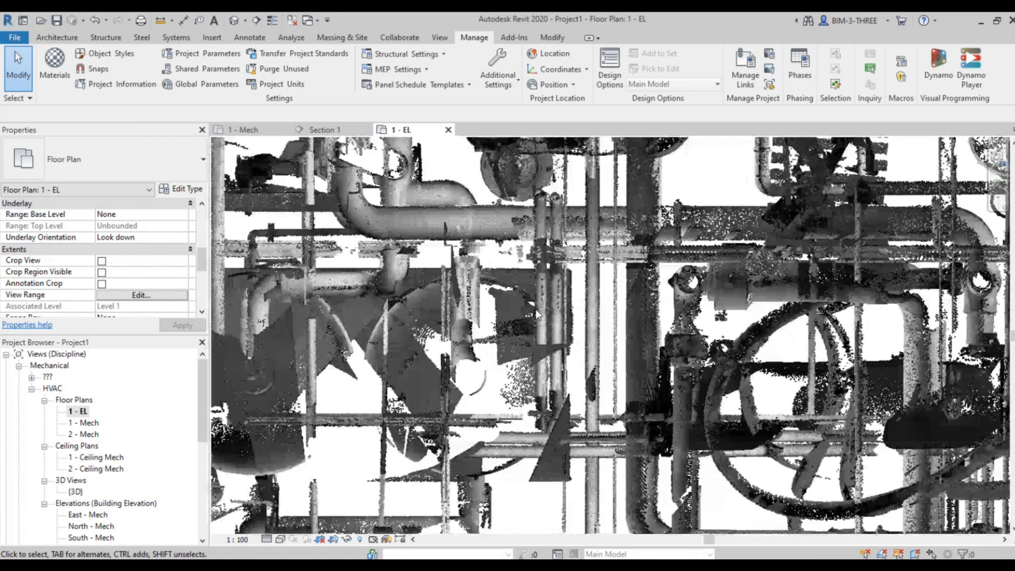
{"action": "middle_click_drag", "start_coordinate": [666, 412], "coordinate": [662, 418]}
{"action": "scroll", "coordinate": [653, 411], "scroll_direction": "down", "scroll_amount": 3}
{"action": "scroll", "coordinate": [878, 207], "scroll_direction": "up", "scroll_amount": 5}
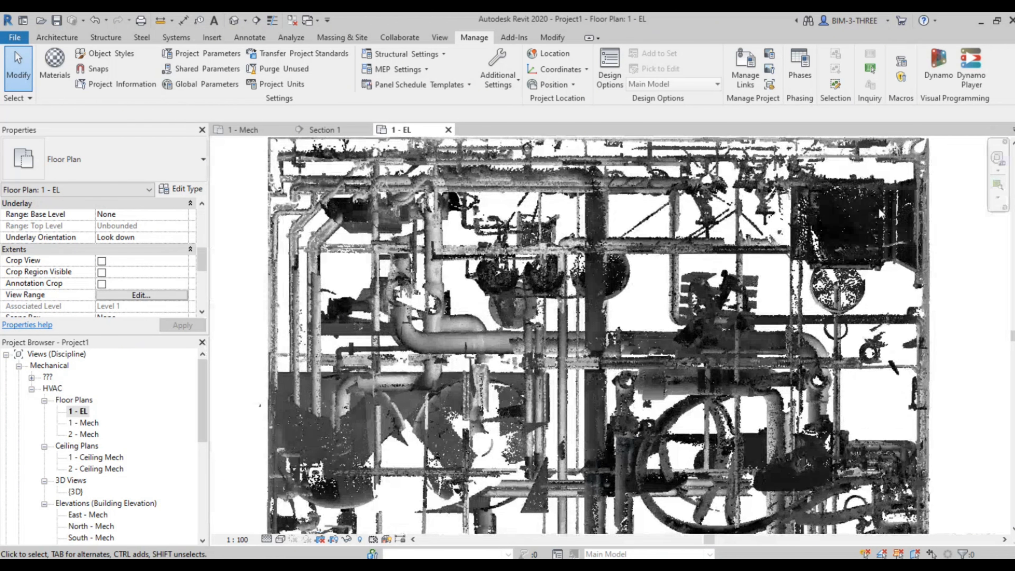
{"action": "scroll", "coordinate": [927, 221], "scroll_direction": "up", "scroll_amount": 2}
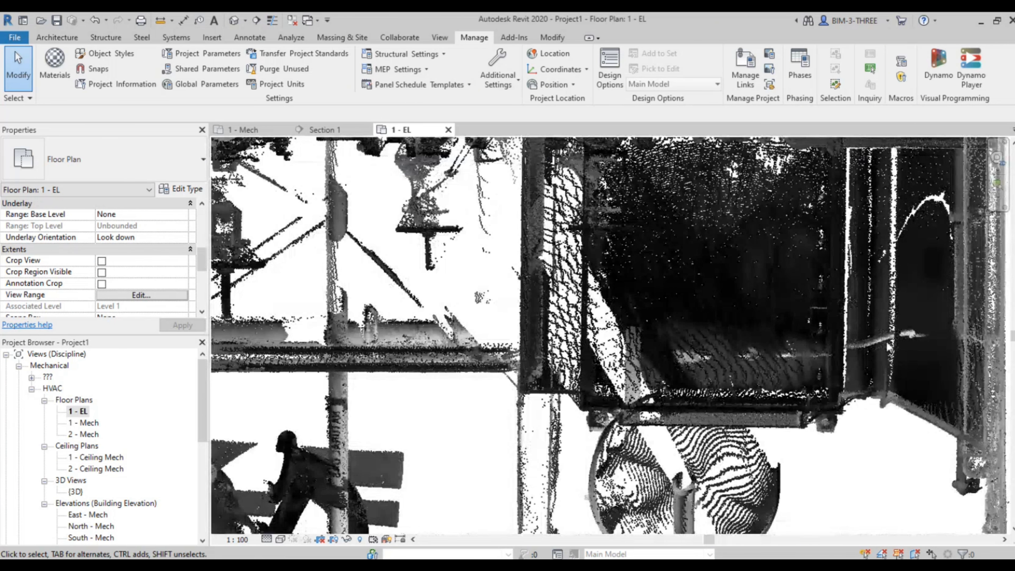
{"action": "scroll", "coordinate": [625, 318], "scroll_direction": "down", "scroll_amount": 3}
{"action": "middle_click_drag", "start_coordinate": [621, 320], "coordinate": [953, 328]}
{"action": "scroll", "coordinate": [579, 351], "scroll_direction": "up", "scroll_amount": 2}
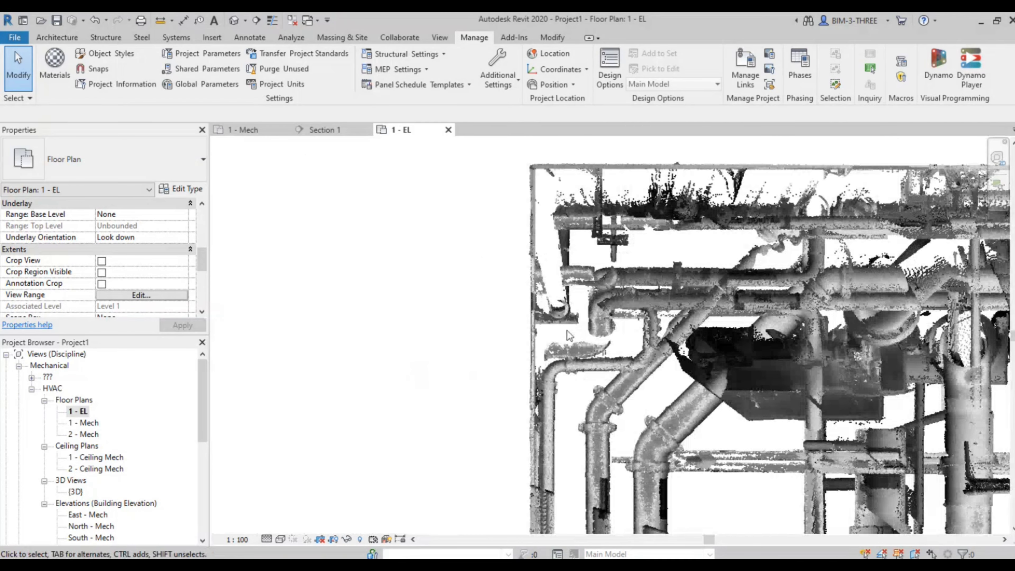
{"action": "middle_click_drag", "start_coordinate": [629, 339], "coordinate": [484, 334]}
{"action": "scroll", "coordinate": [614, 328], "scroll_direction": "down", "scroll_amount": 6}
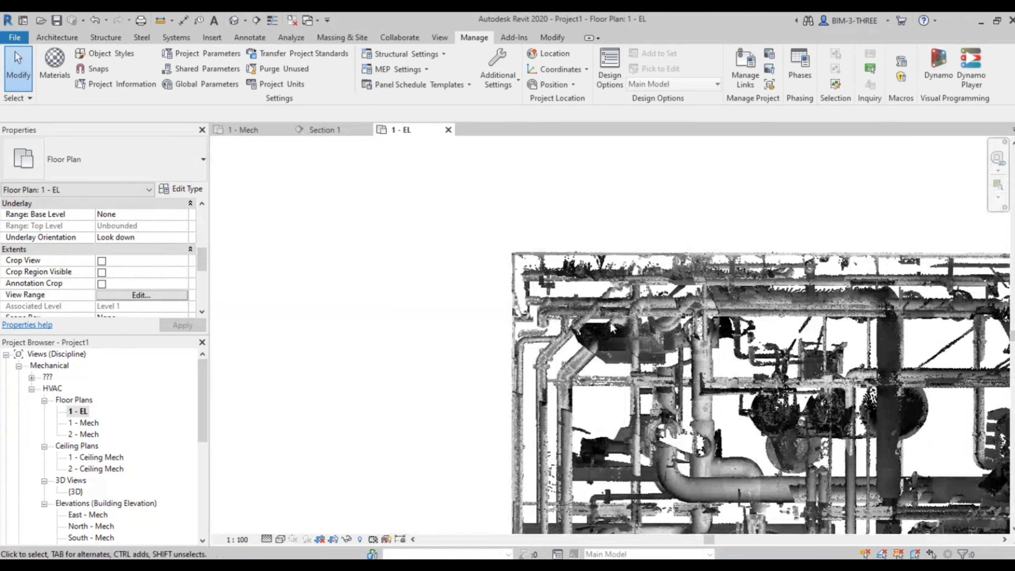
{"action": "middle_click_drag", "start_coordinate": [671, 332], "coordinate": [632, 338]}
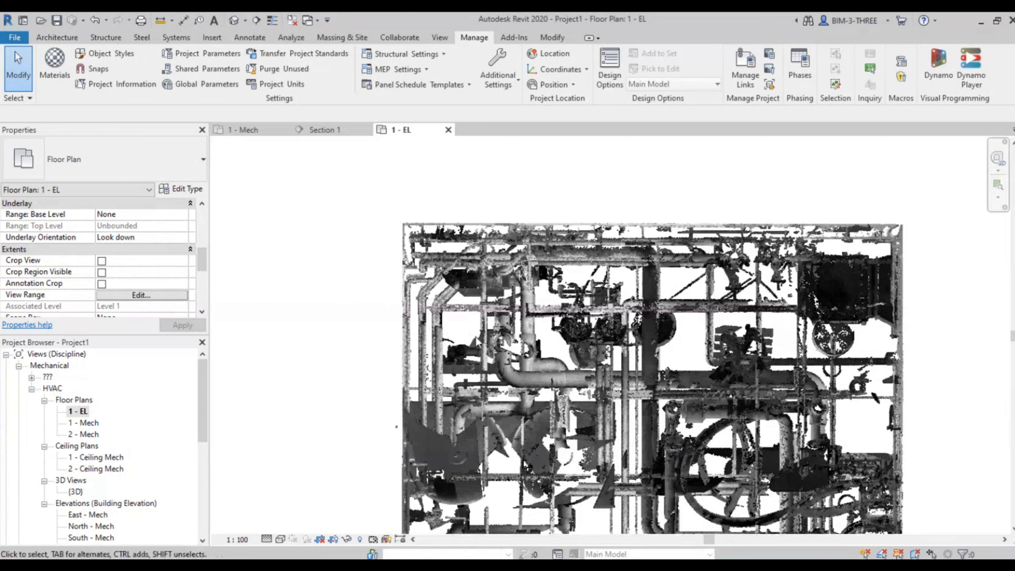
Draw a 100 mm Chilled Water pipe about 1420 mm long over the scanned pipe running up the 1 - EL plan
{"action": "scroll", "coordinate": [457, 337], "scroll_direction": "up", "scroll_amount": 3}
{"action": "key", "text": "p"}
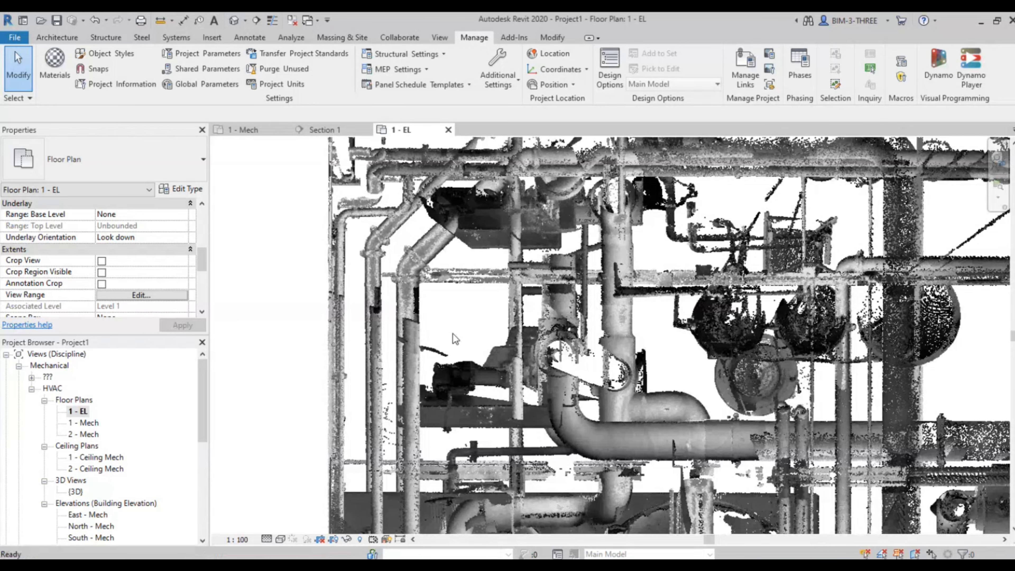
{"action": "key", "text": "i"}
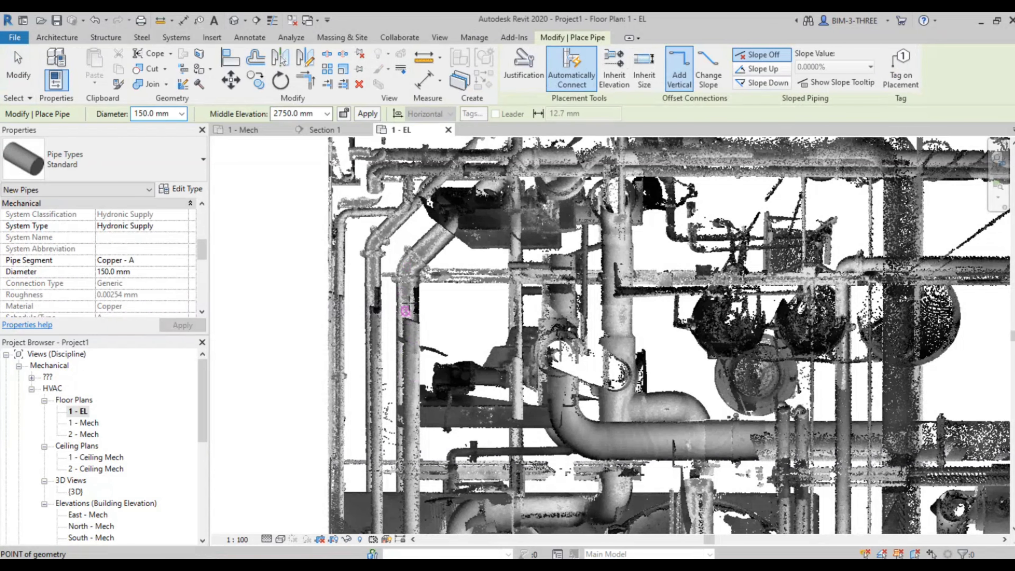
{"action": "left_click", "coordinate": [204, 171]}
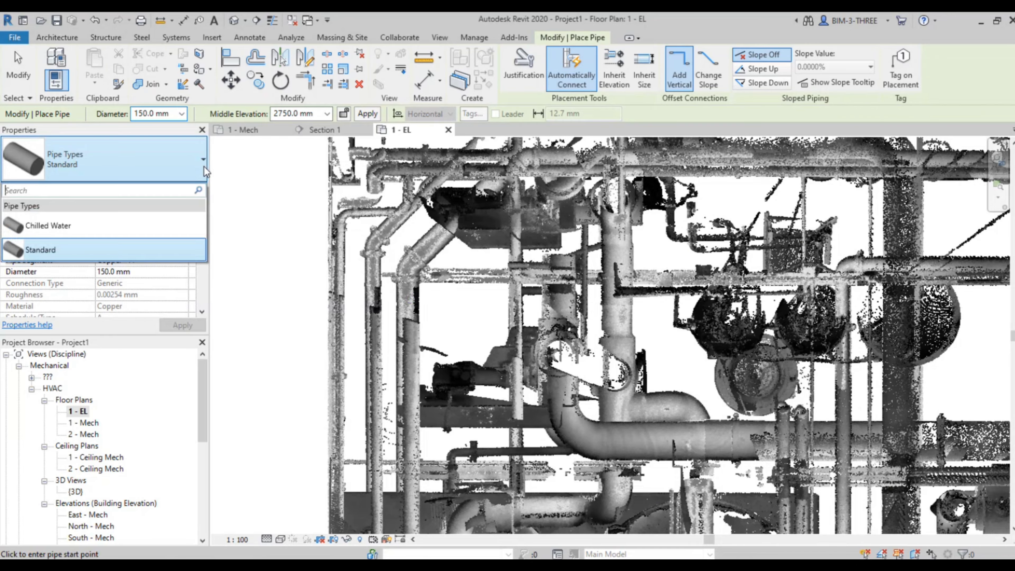
{"action": "mouse_move", "coordinate": [104, 256]}
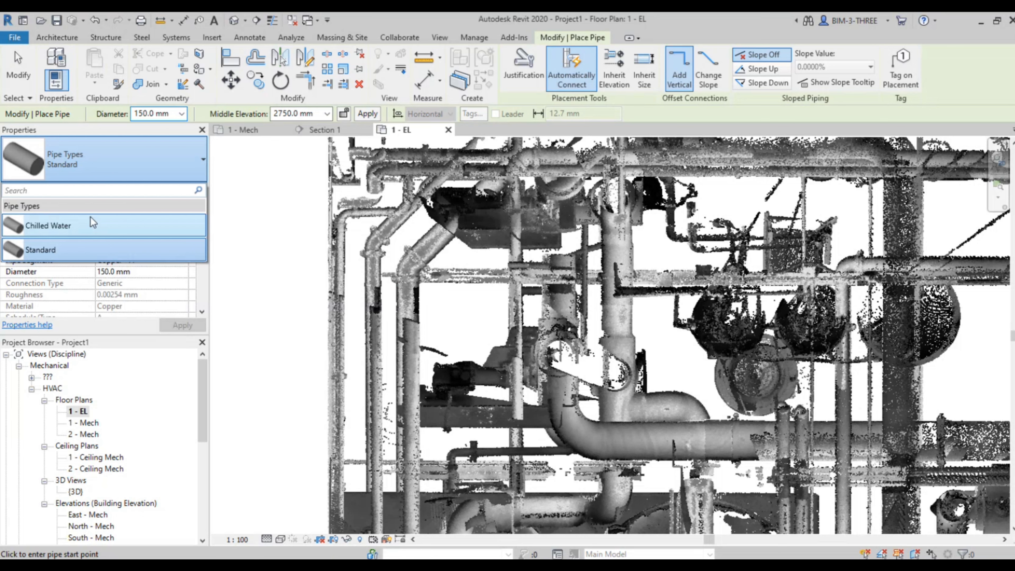
{"action": "left_click", "coordinate": [86, 226]}
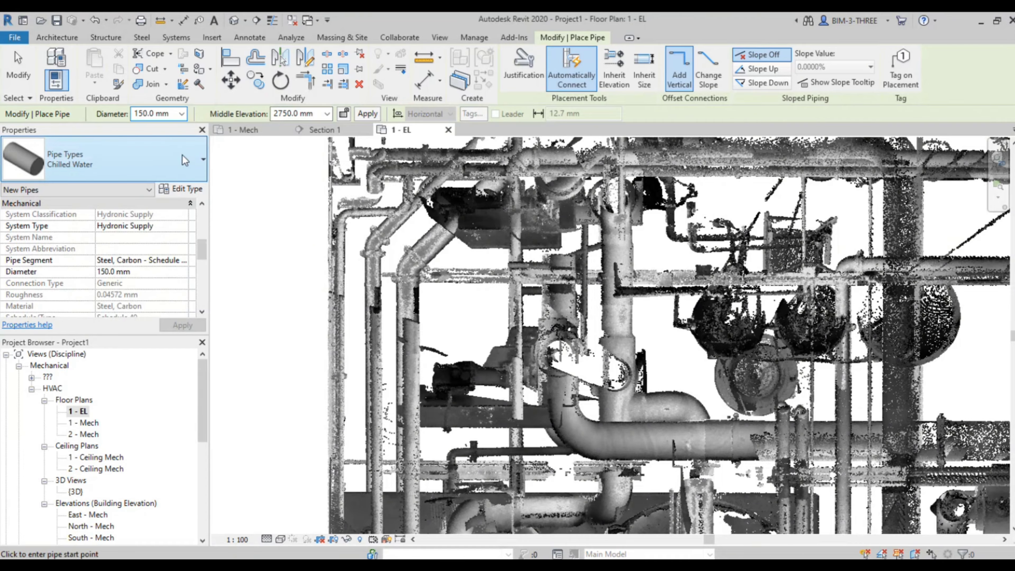
{"action": "left_click", "coordinate": [182, 114]}
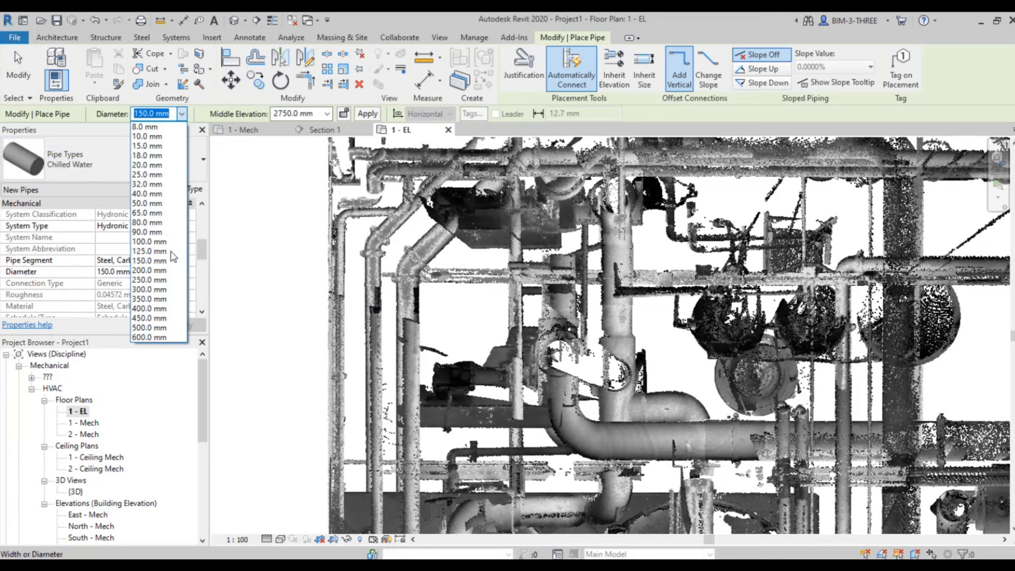
{"action": "left_click", "coordinate": [168, 242]}
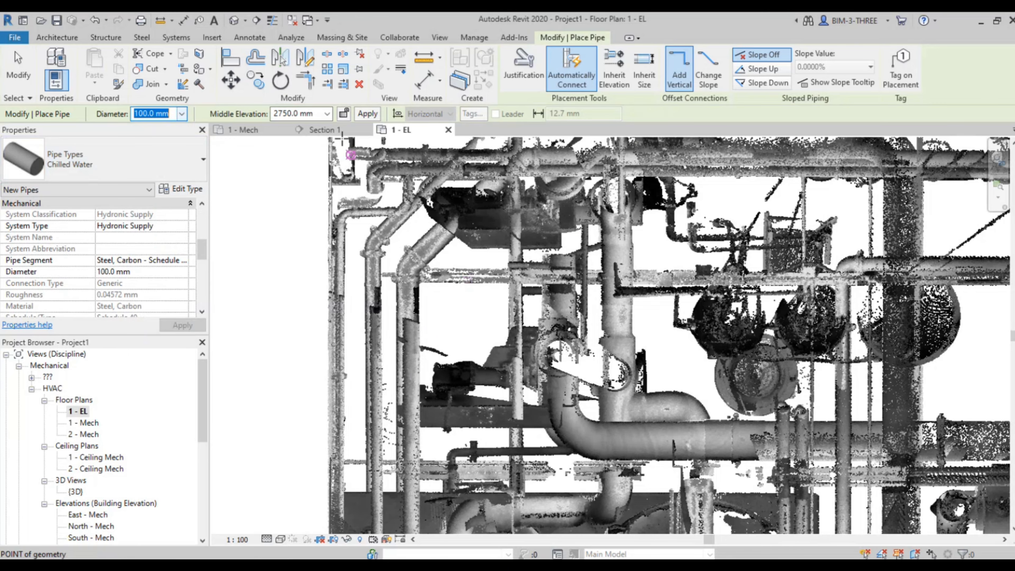
{"action": "left_click", "coordinate": [620, 211]}
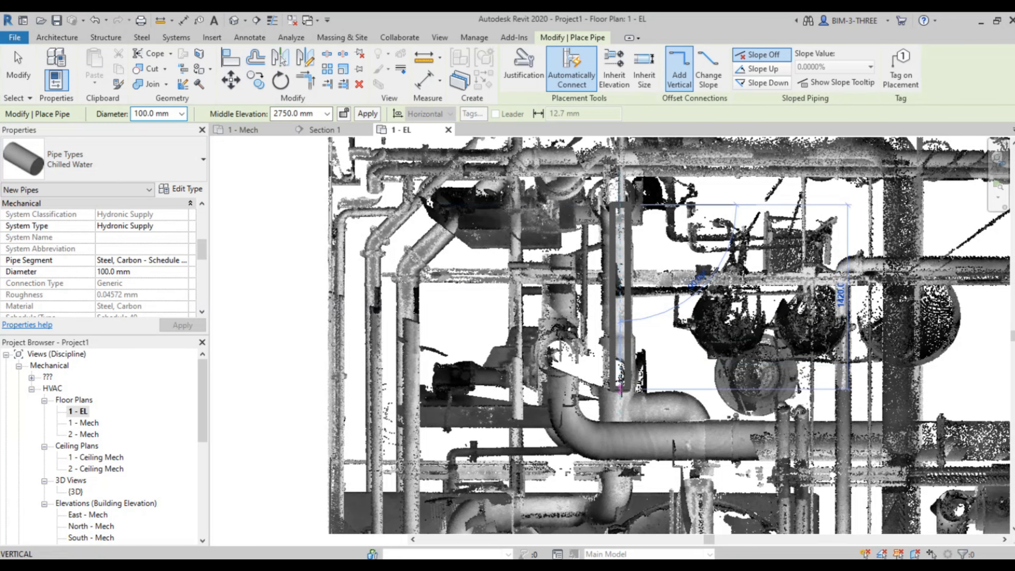
{"action": "left_click", "coordinate": [620, 388]}
{"action": "key", "text": "Escape"}
{"action": "key", "text": "Escape"}
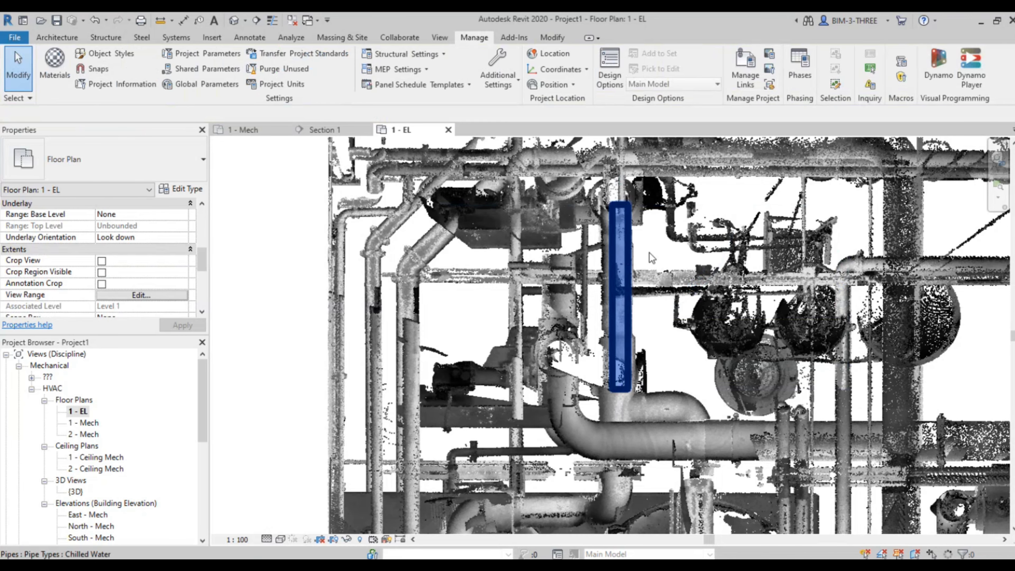
Display thin lines and shift the new pipe slightly sideways to centre it on the scanned pipe
{"action": "scroll", "coordinate": [649, 254], "scroll_direction": "up", "scroll_amount": 3}
{"action": "key", "text": "t"}
{"action": "key", "text": "l"}
{"action": "middle_click_drag", "start_coordinate": [660, 355], "coordinate": [659, 403]}
{"action": "left_click", "coordinate": [640, 319]}
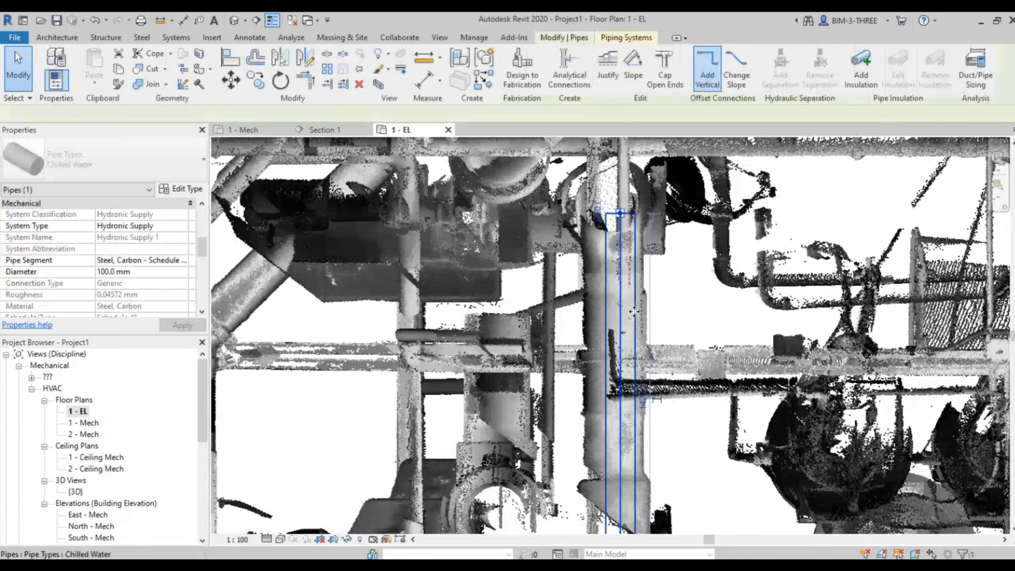
{"action": "left_click_drag", "start_coordinate": [633, 312], "coordinate": [628, 316]}
Examine how the modelled pipe's width and position fit the scanned pipe along its length in the plan
{"action": "middle_click_drag", "start_coordinate": [633, 507], "coordinate": [699, 338]}
{"action": "scroll", "coordinate": [707, 312], "scroll_direction": "up", "scroll_amount": 3}
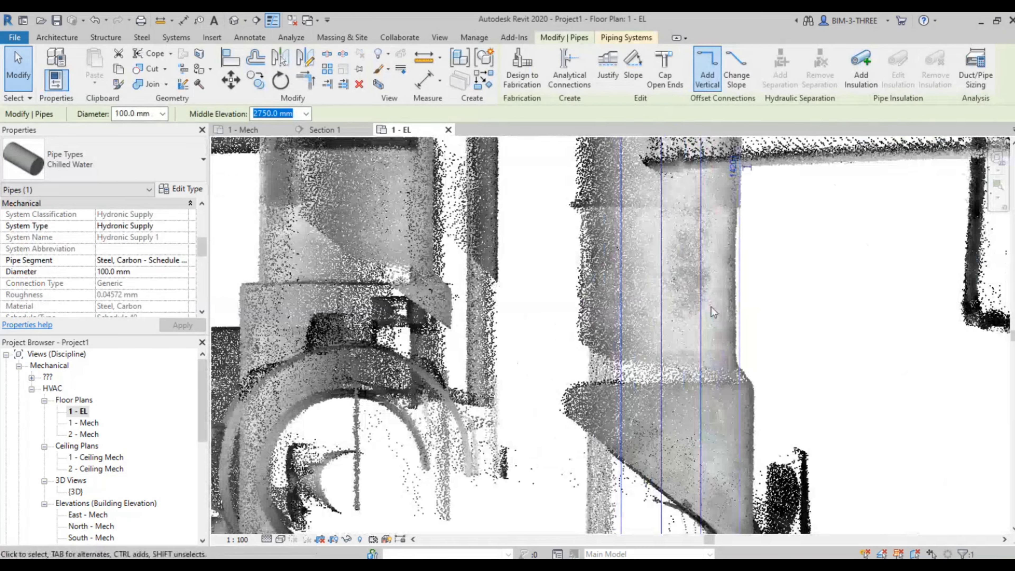
{"action": "scroll", "coordinate": [750, 412], "scroll_direction": "down", "scroll_amount": 2}
{"action": "middle_click_drag", "start_coordinate": [743, 300], "coordinate": [718, 303]}
{"action": "scroll", "coordinate": [728, 384], "scroll_direction": "down", "scroll_amount": 2}
{"action": "scroll", "coordinate": [712, 272], "scroll_direction": "up", "scroll_amount": 3}
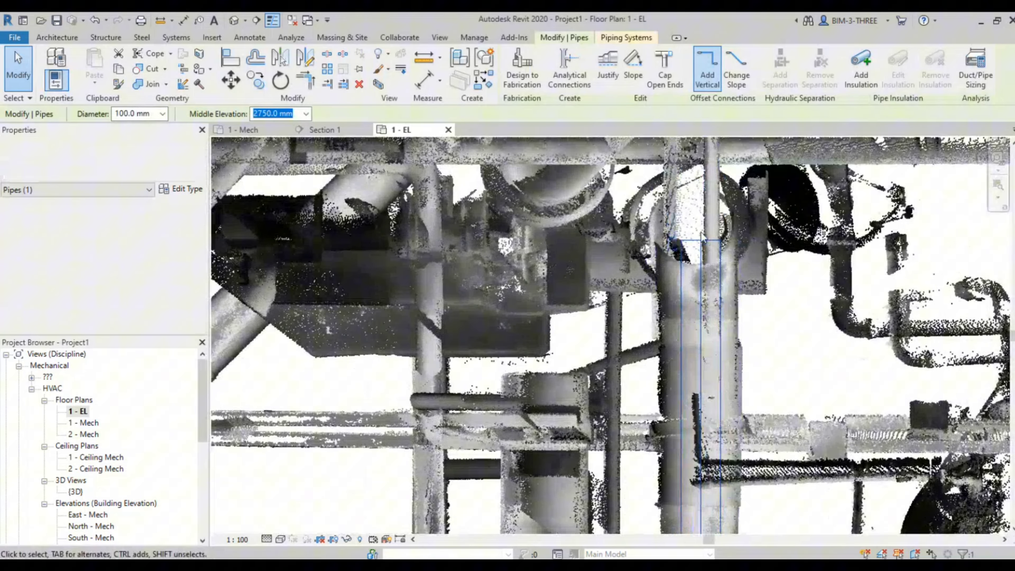
{"action": "scroll", "coordinate": [730, 240], "scroll_direction": "down", "scroll_amount": 3}
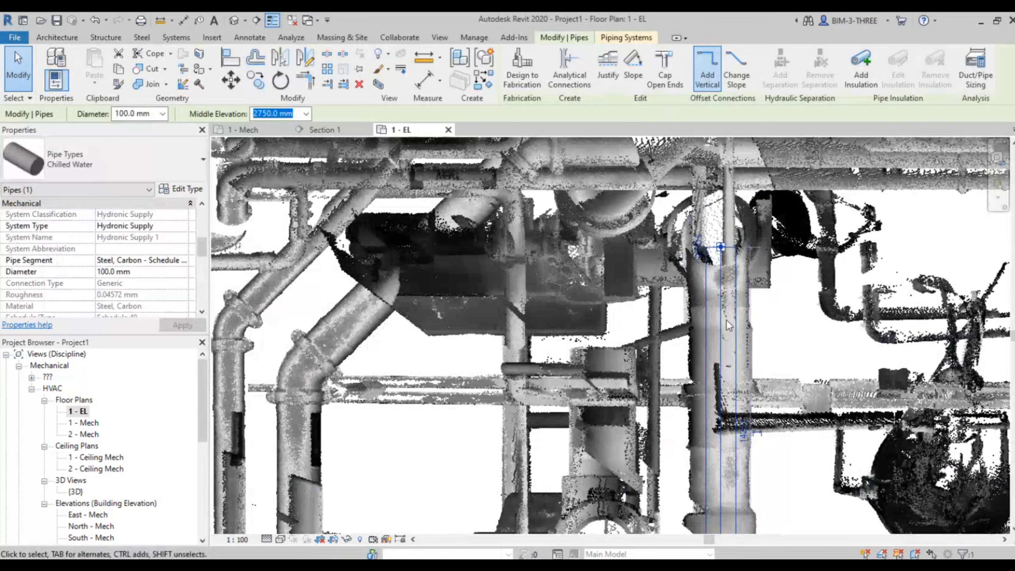
{"action": "scroll", "coordinate": [726, 448], "scroll_direction": "down", "scroll_amount": 2}
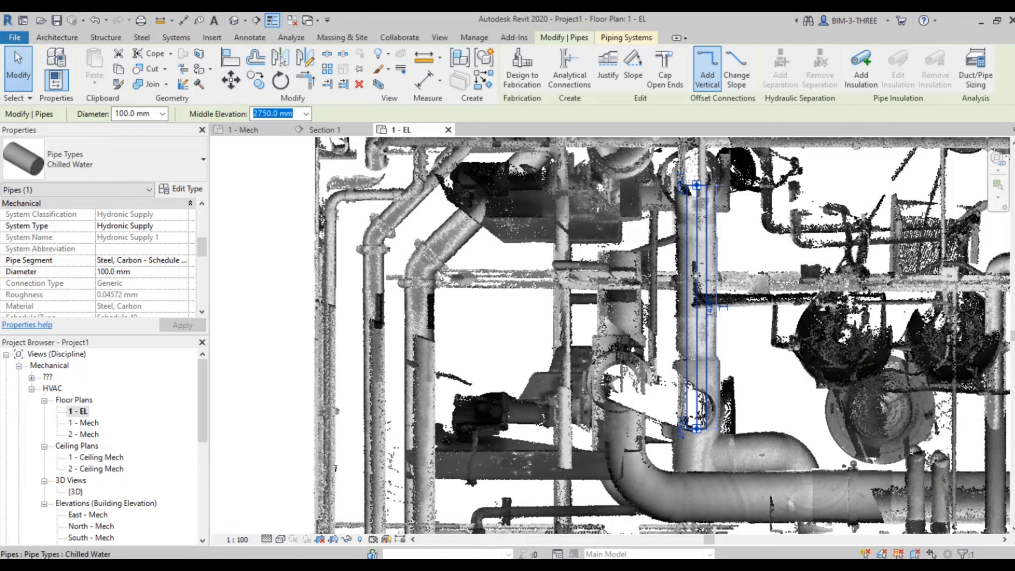
{"action": "scroll", "coordinate": [699, 276], "scroll_direction": "down", "scroll_amount": 2}
{"action": "key", "text": "Escape"}
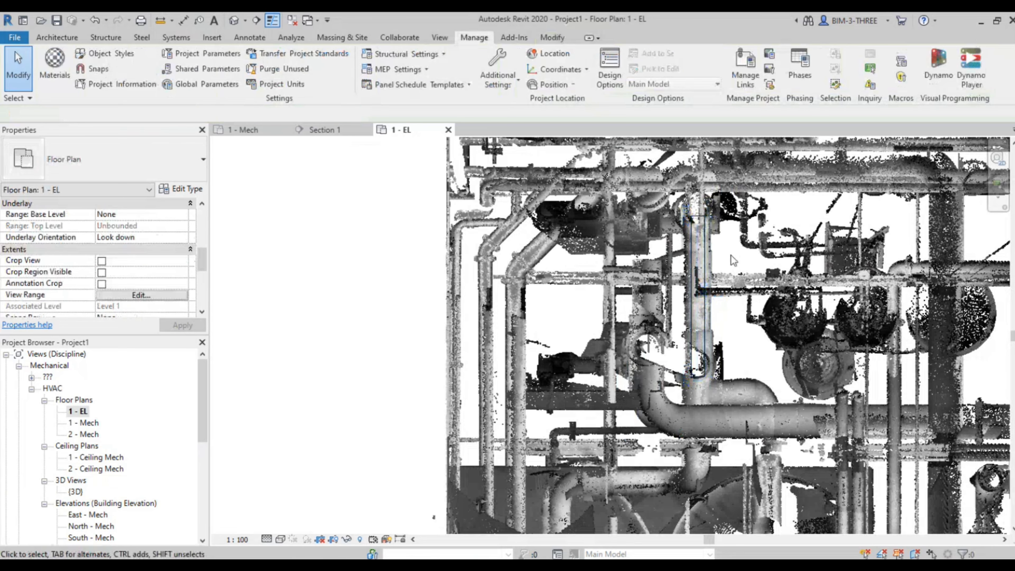
{"action": "scroll", "coordinate": [674, 322], "scroll_direction": "down", "scroll_amount": 2}
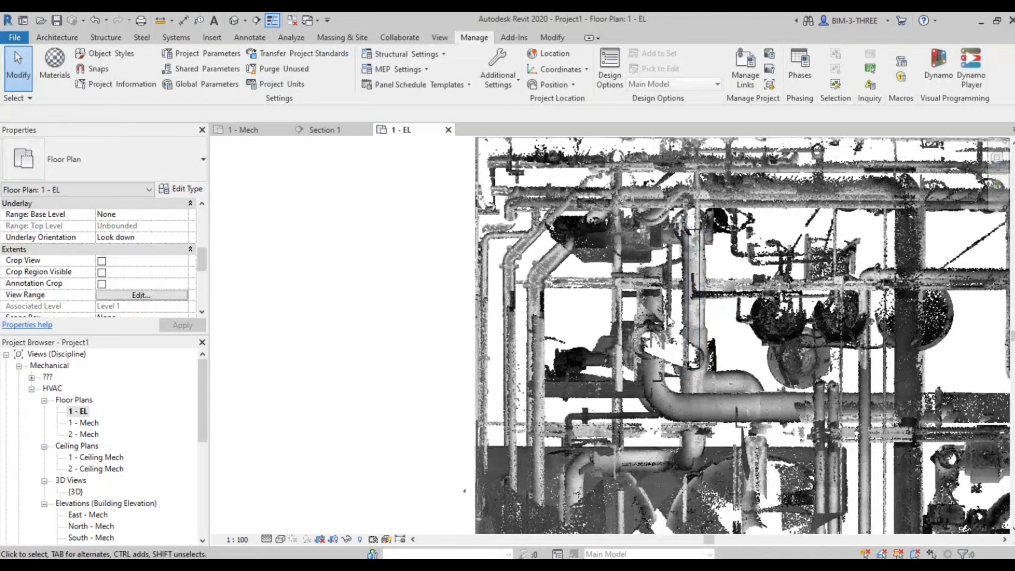
Create a building section along the new pipe in the 1 - EL plan, looking across it, and open its view
{"action": "left_click", "coordinate": [256, 20]}
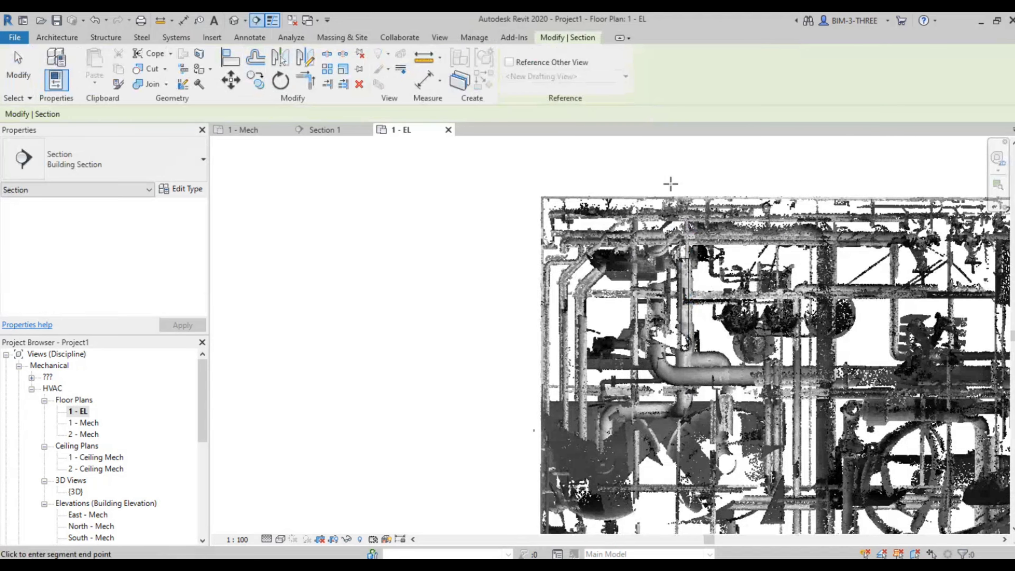
{"action": "left_click", "coordinate": [672, 195]}
{"action": "left_click", "coordinate": [671, 434]}
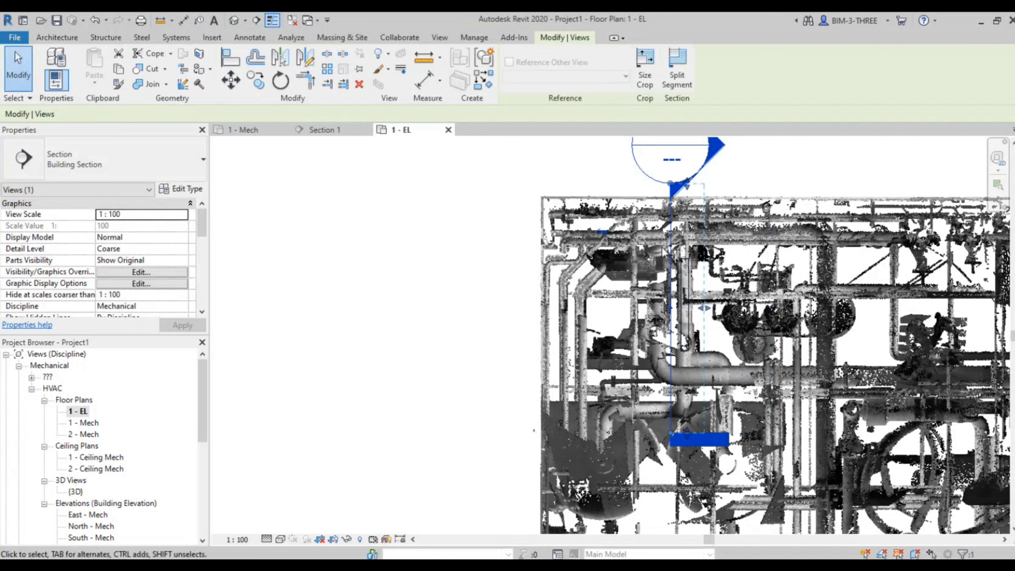
{"action": "right_click", "coordinate": [668, 228]}
{"action": "left_click", "coordinate": [696, 301]}
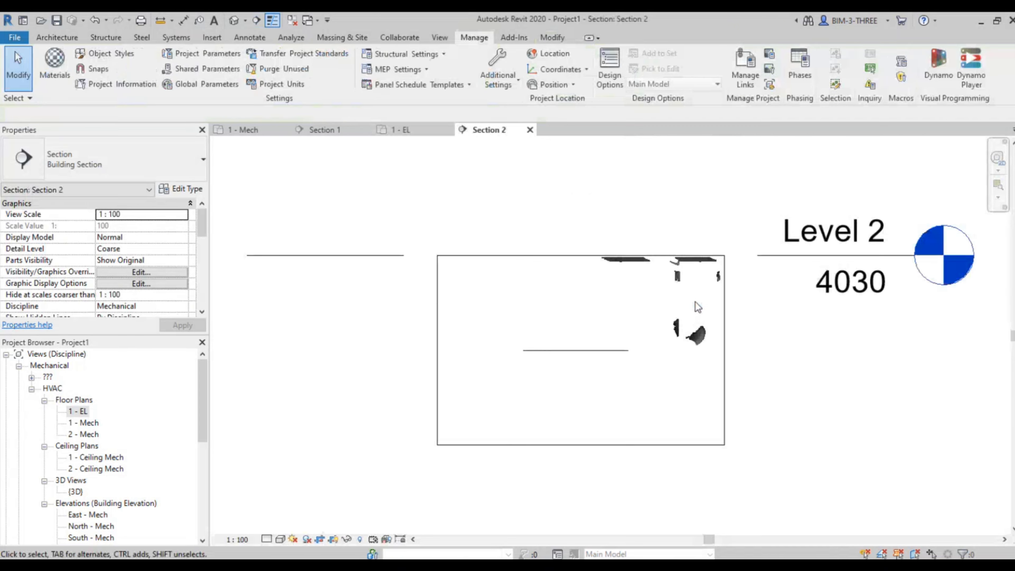
Set the new section view to Fine detail and Wireframe style, and extend its crop region downward past the lower scanned pipes
{"action": "left_click", "coordinate": [280, 540]}
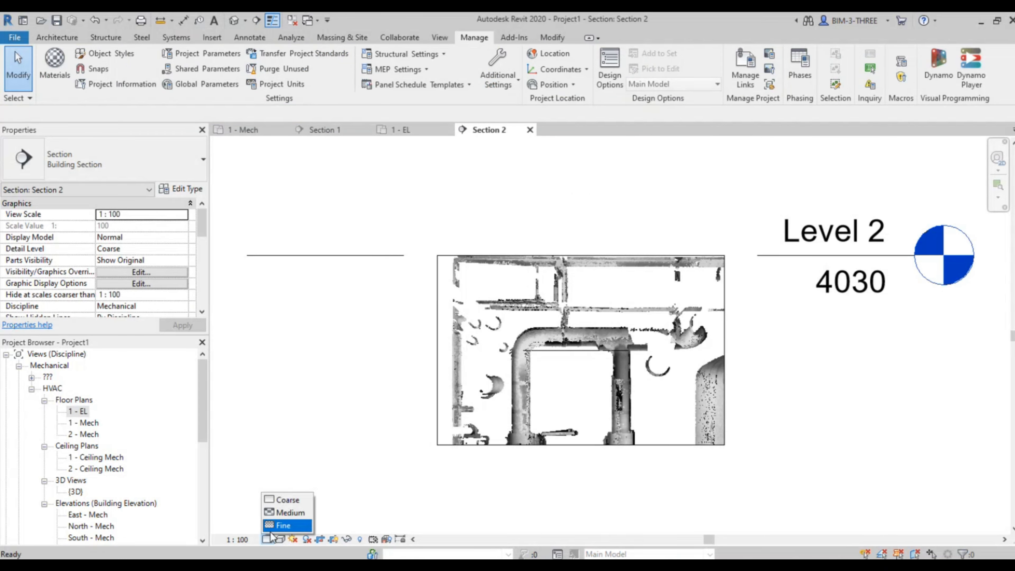
{"action": "left_click", "coordinate": [284, 525]}
{"action": "left_click", "coordinate": [280, 540]}
{"action": "left_click", "coordinate": [320, 462]}
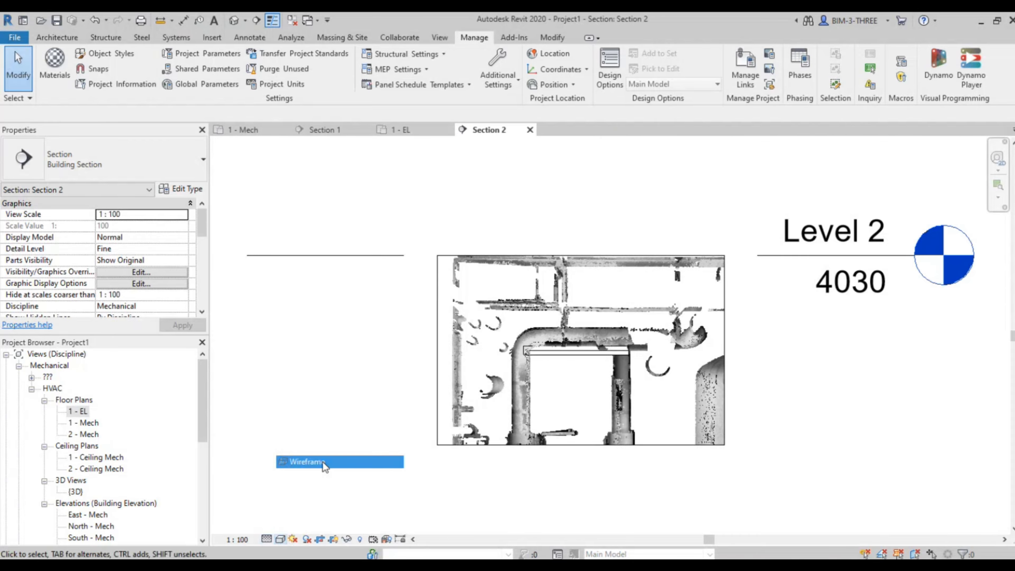
{"action": "left_click", "coordinate": [583, 445]}
{"action": "left_click_drag", "start_coordinate": [582, 445], "coordinate": [581, 530]}
Examine the scanned vertical pipes and the elbow of the small branch pipe, comparing bare and insulated widths
{"action": "scroll", "coordinate": [617, 467], "scroll_direction": "up", "scroll_amount": 5}
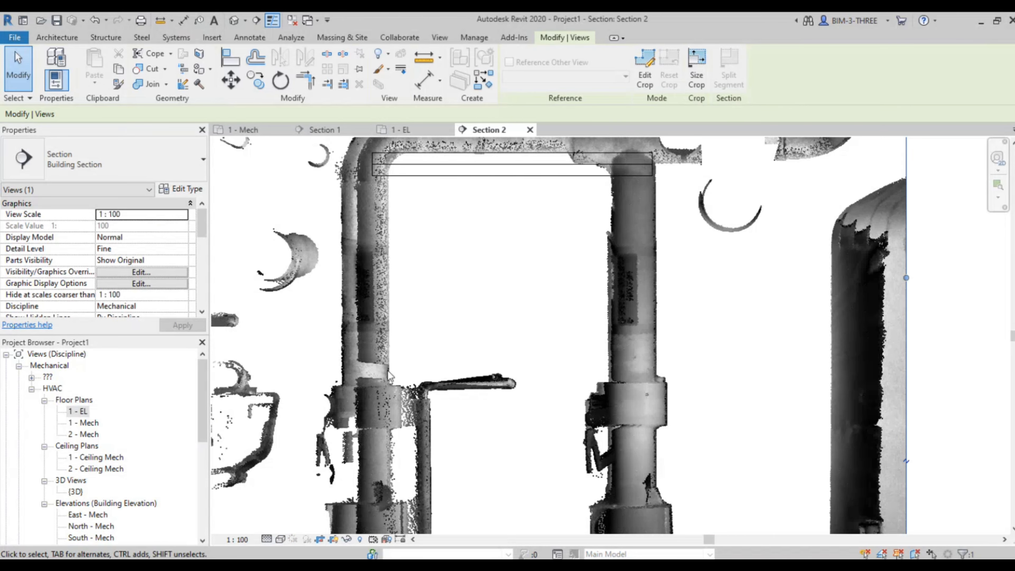
{"action": "scroll", "coordinate": [390, 376], "scroll_direction": "down", "scroll_amount": 5}
{"action": "scroll", "coordinate": [394, 239], "scroll_direction": "up", "scroll_amount": 5}
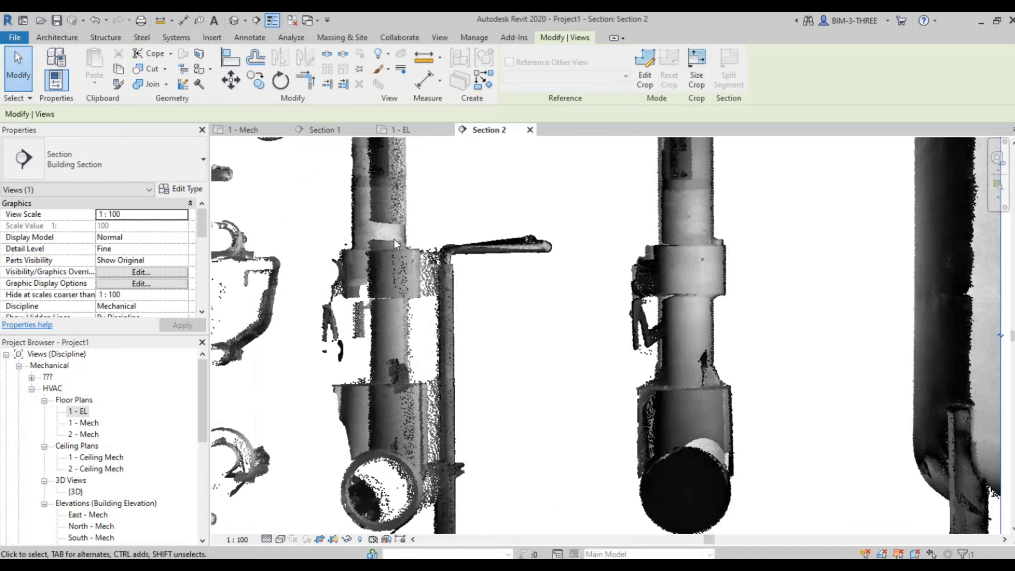
{"action": "scroll", "coordinate": [463, 258], "scroll_direction": "up", "scroll_amount": 7}
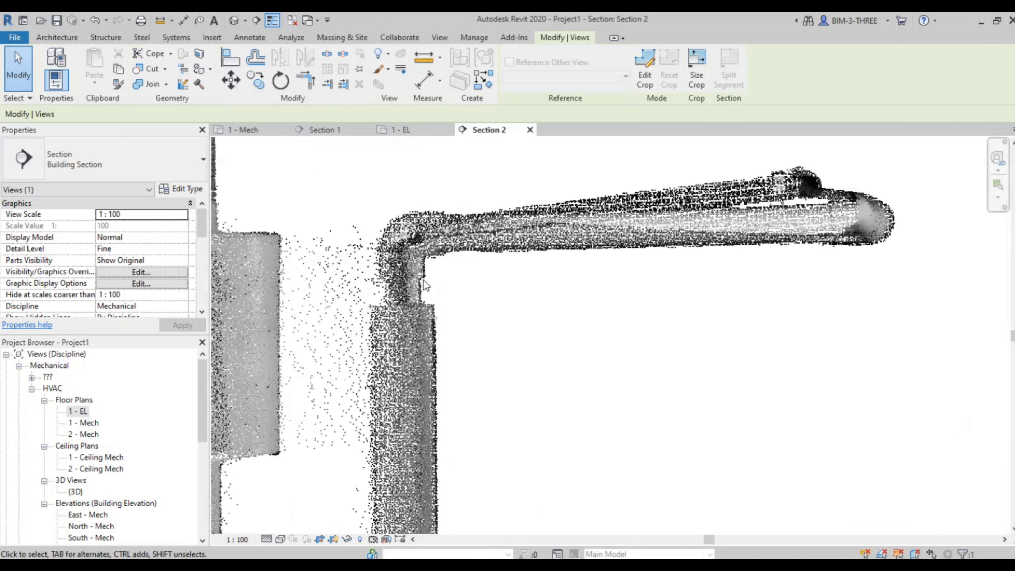
{"action": "scroll", "coordinate": [451, 251], "scroll_direction": "down", "scroll_amount": 2}
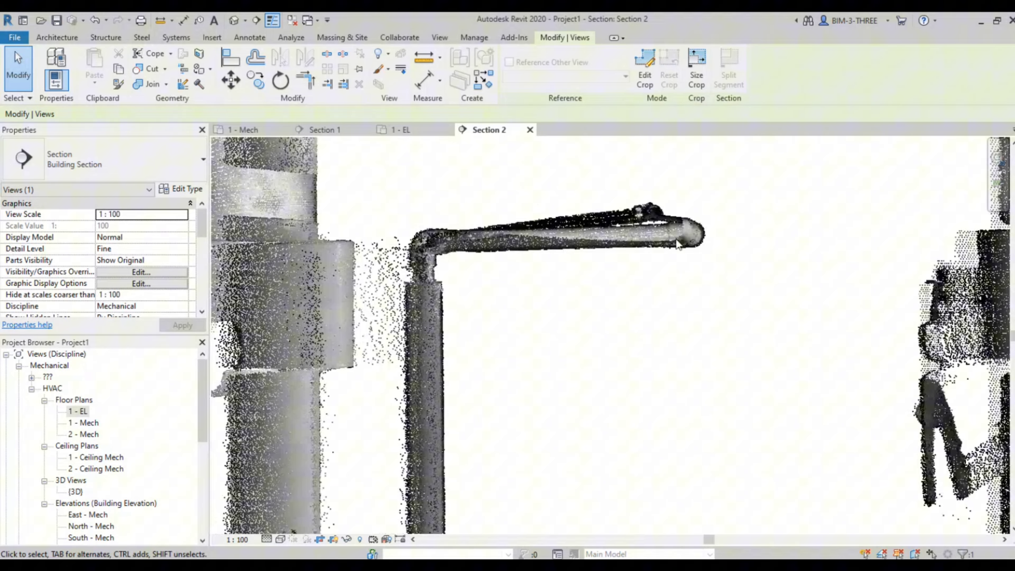
{"action": "scroll", "coordinate": [687, 228], "scroll_direction": "up", "scroll_amount": 2}
{"action": "scroll", "coordinate": [307, 300], "scroll_direction": "up", "scroll_amount": 2}
{"action": "middle_click_drag", "start_coordinate": [307, 300], "coordinate": [356, 323]}
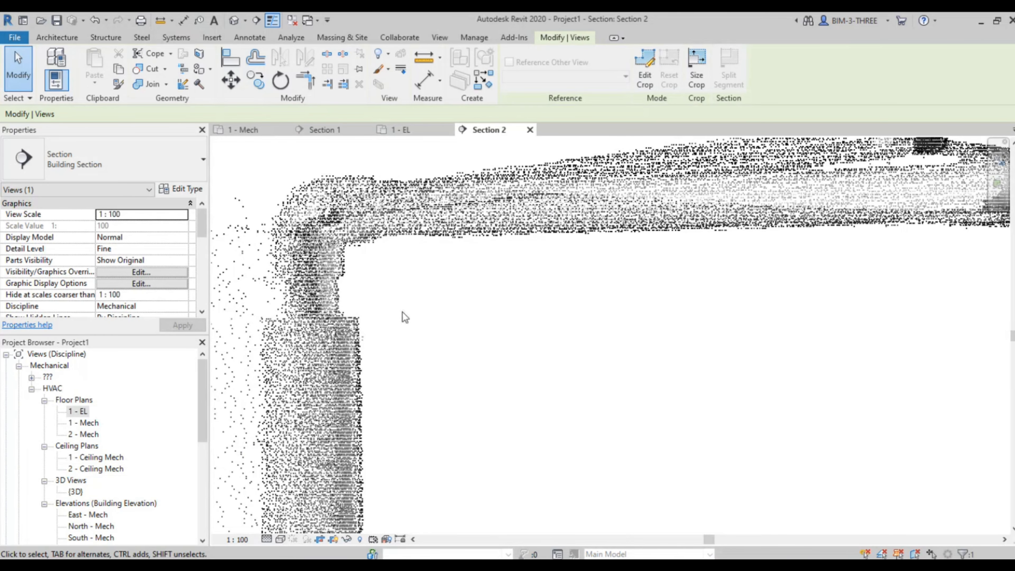
Draw a thin detail-line rectangle about 95 mm square around the insulation end of the small vertical scanned pipe
{"action": "left_click", "coordinate": [428, 296]}
{"action": "key", "text": "d"}
{"action": "key", "text": "t"}
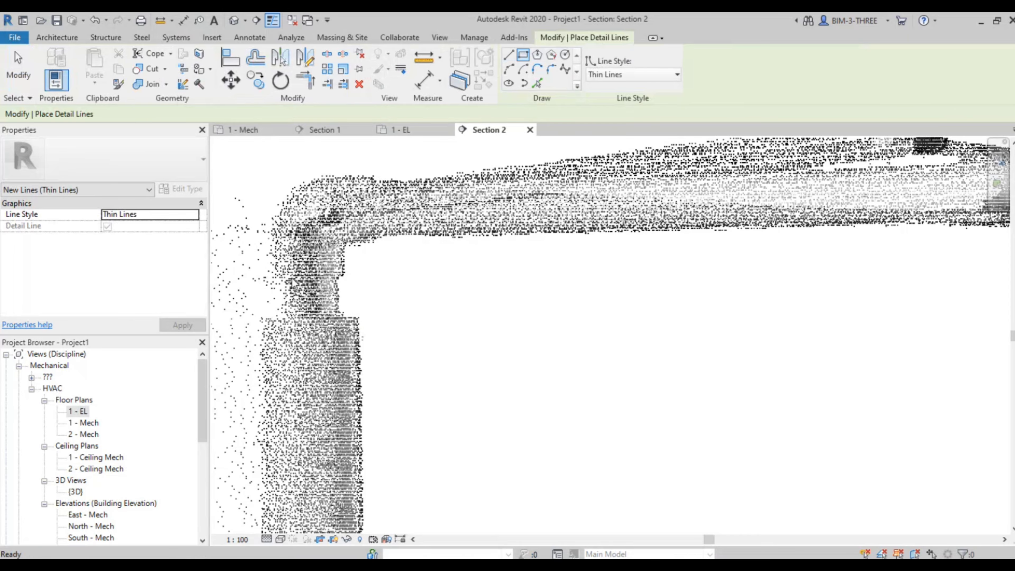
{"action": "left_click", "coordinate": [233, 298]}
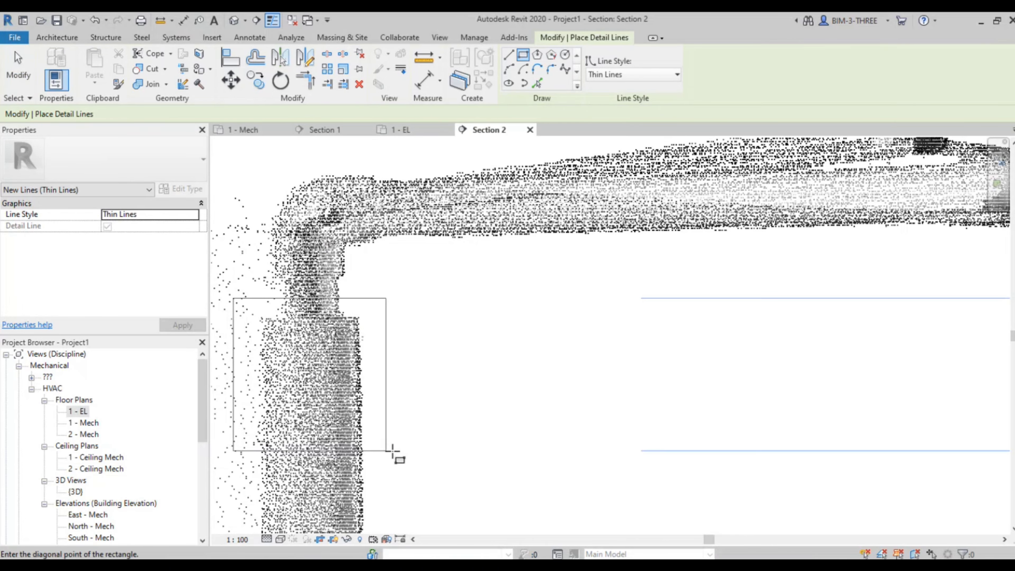
{"action": "left_click", "coordinate": [394, 450]}
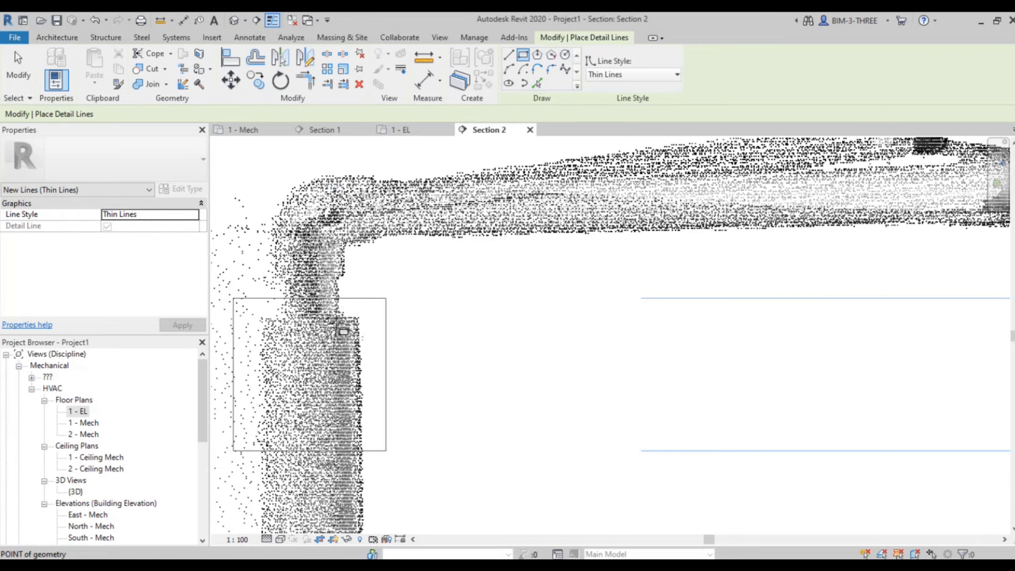
{"action": "scroll", "coordinate": [347, 331], "scroll_direction": "down", "scroll_amount": 4}
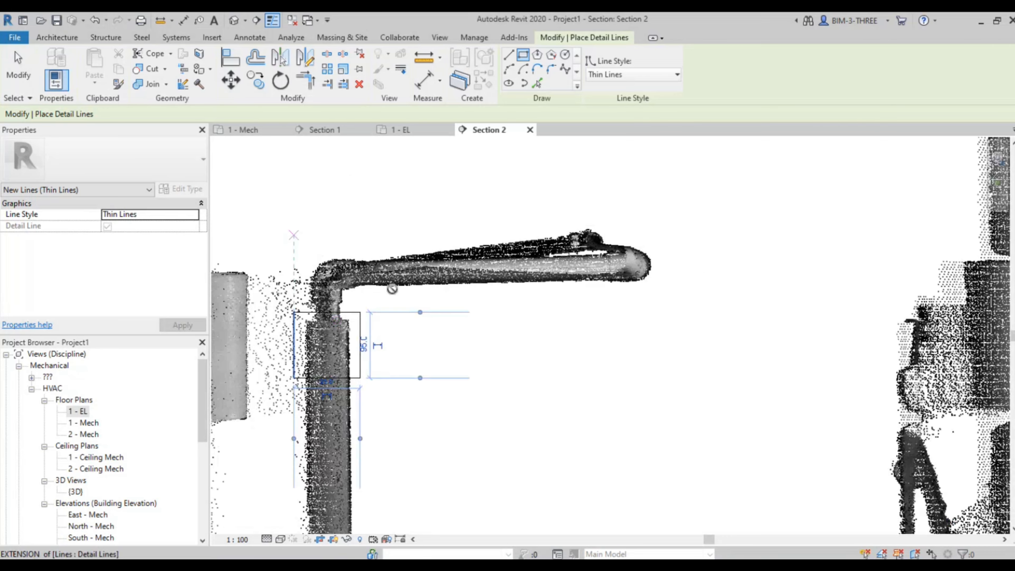
{"action": "left_click", "coordinate": [437, 303]}
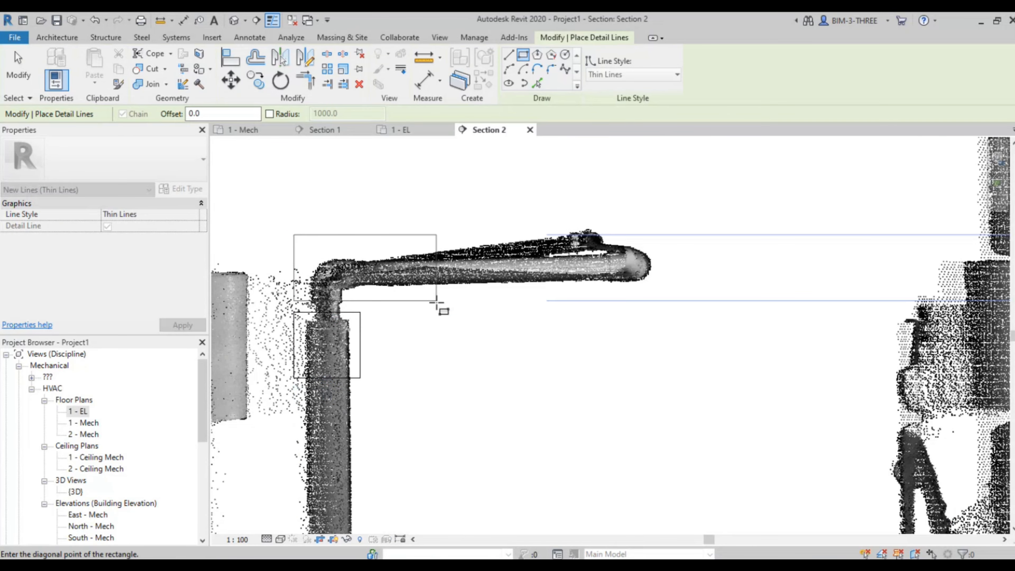
{"action": "key", "text": "Escape"}
{"action": "key", "text": "Escape"}
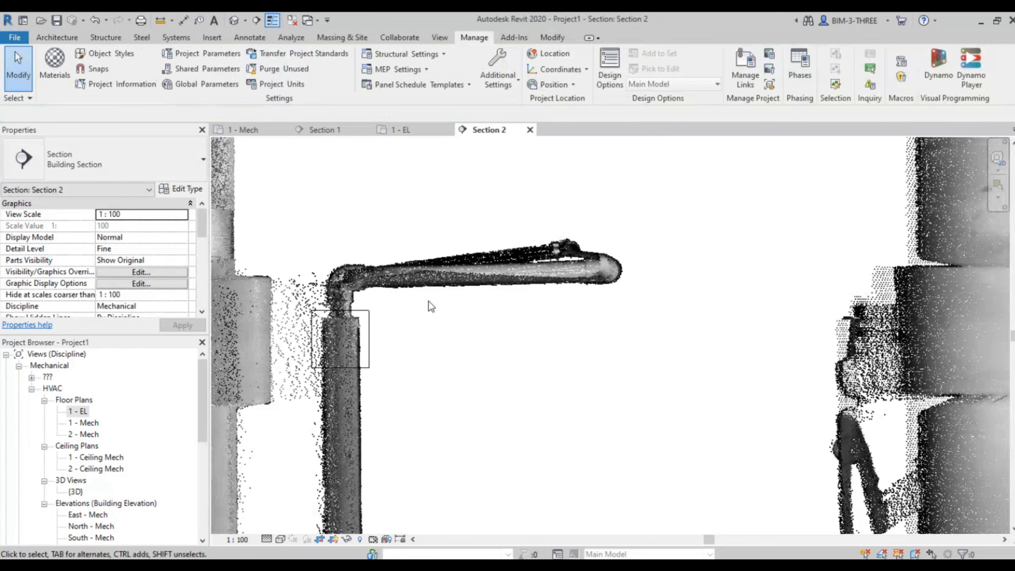
Raise the modelled Chilled Water pipe in the section to a middle elevation of 2920 mm, in line with the scanned horizontal pipe
{"action": "scroll", "coordinate": [428, 300], "scroll_direction": "down", "scroll_amount": 4}
{"action": "middle_click_drag", "start_coordinate": [452, 324], "coordinate": [535, 340]}
{"action": "scroll", "coordinate": [526, 272], "scroll_direction": "down", "scroll_amount": 2}
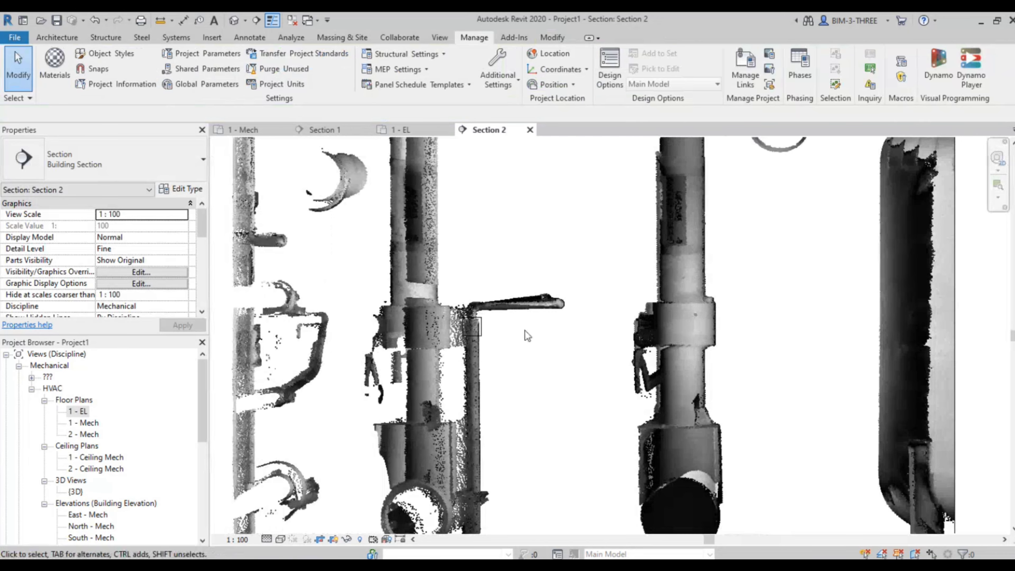
{"action": "middle_click_drag", "start_coordinate": [630, 297], "coordinate": [612, 270]}
{"action": "left_click", "coordinate": [614, 280]}
{"action": "key", "text": "Up"}
{"action": "key", "text": "Up"}
{"action": "key", "text": "Up"}
{"action": "key", "text": "Up"}
{"action": "key", "text": "Up"}
{"action": "key", "text": "Up"}
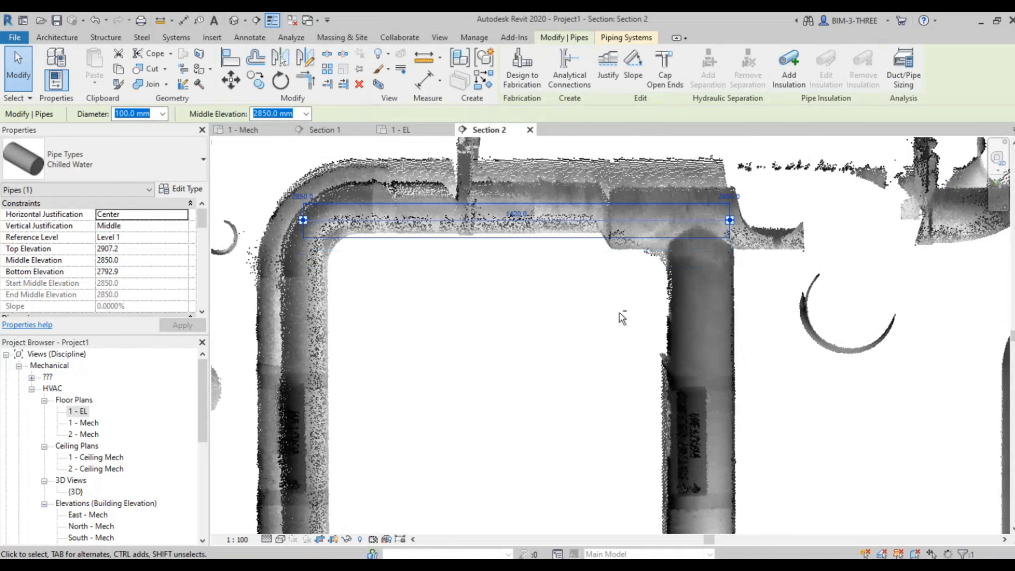
{"action": "key", "text": "Down"}
{"action": "key", "text": "Down"}
{"action": "key", "text": "Down"}
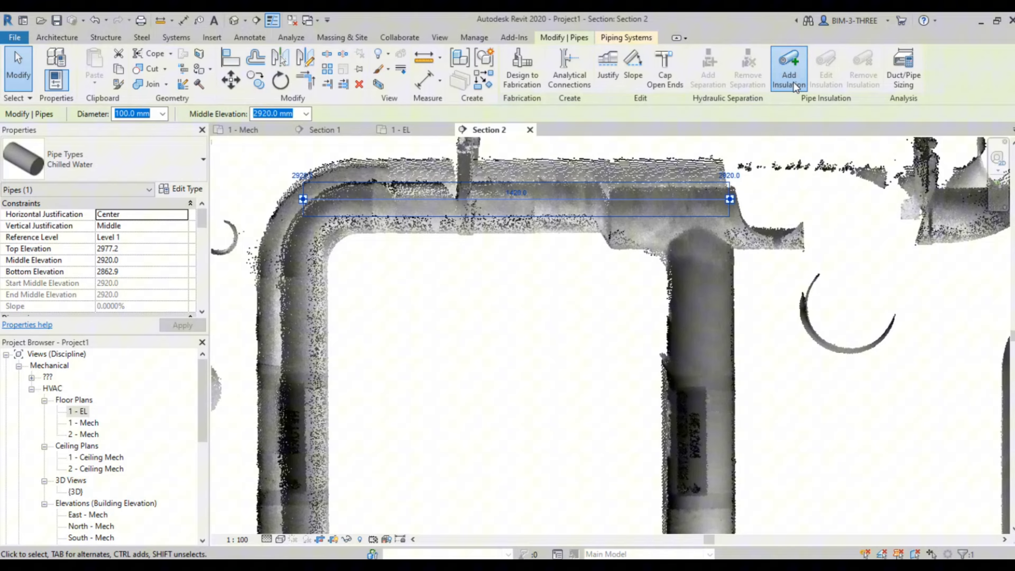
Add 50 mm Fiberglass insulation to the horizontal Chilled Water pipe and compare its outline with the scanned insulated pipe
{"action": "left_click", "coordinate": [789, 67]}
{"action": "left_click", "coordinate": [466, 294]}
{"action": "double_click", "coordinate": [464, 294]}
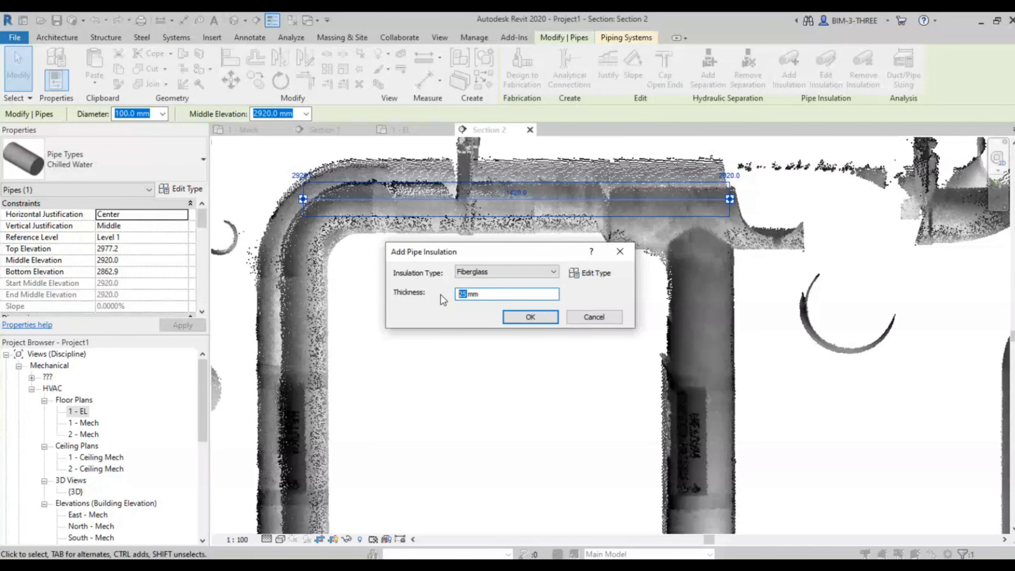
{"action": "type", "text": "5"}
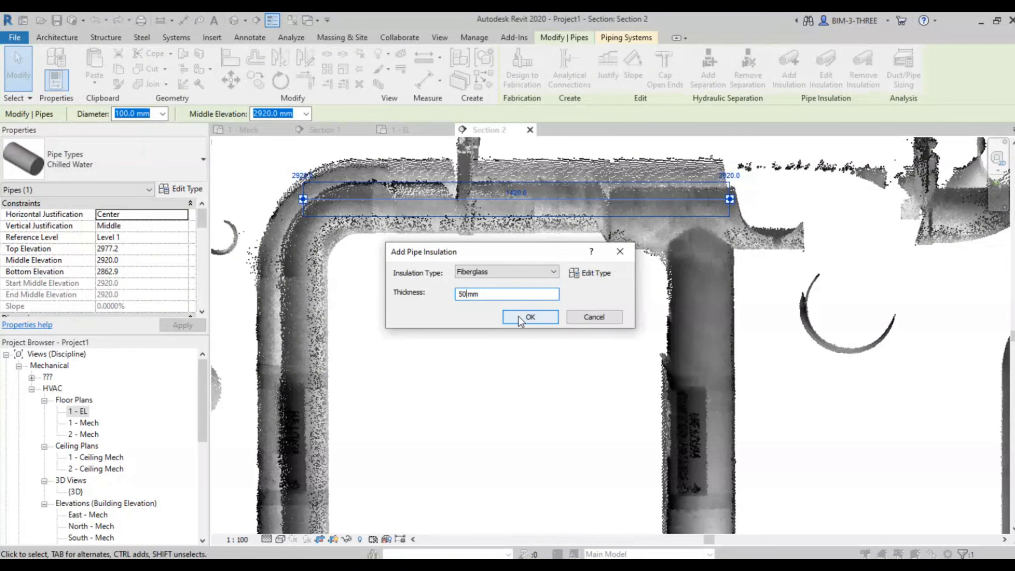
{"action": "left_click", "coordinate": [527, 316]}
{"action": "scroll", "coordinate": [368, 197], "scroll_direction": "up", "scroll_amount": 4}
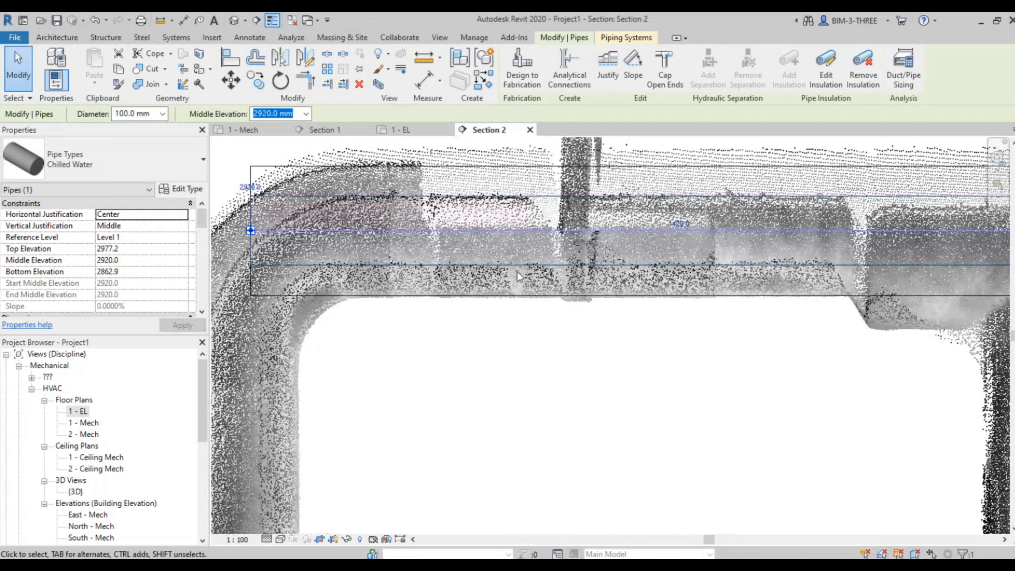
{"action": "scroll", "coordinate": [517, 273], "scroll_direction": "up", "scroll_amount": 3}
{"action": "scroll", "coordinate": [646, 270], "scroll_direction": "down", "scroll_amount": 3}
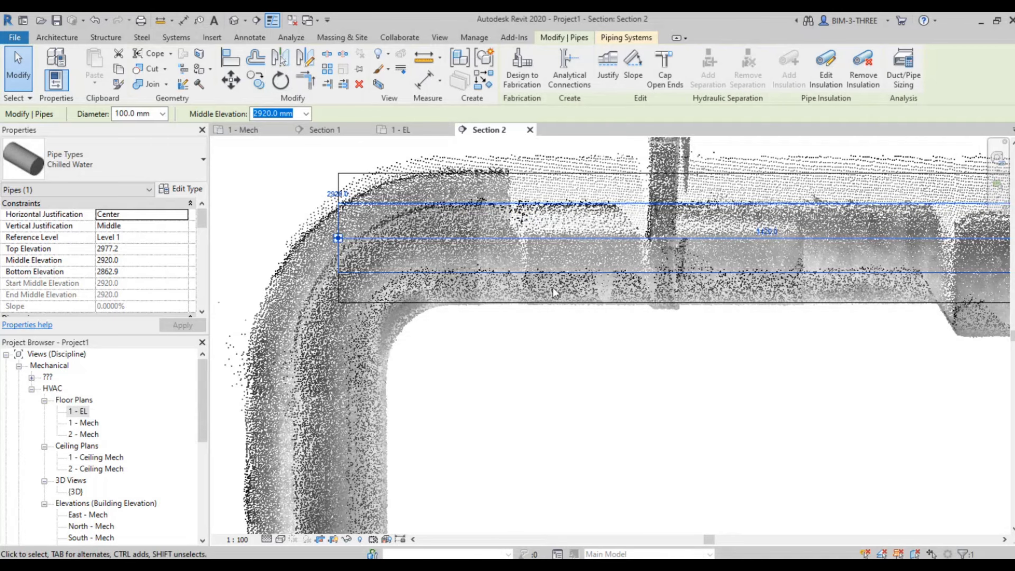
{"action": "scroll", "coordinate": [547, 304], "scroll_direction": "up", "scroll_amount": 3}
{"action": "scroll", "coordinate": [554, 311], "scroll_direction": "down", "scroll_amount": 3}
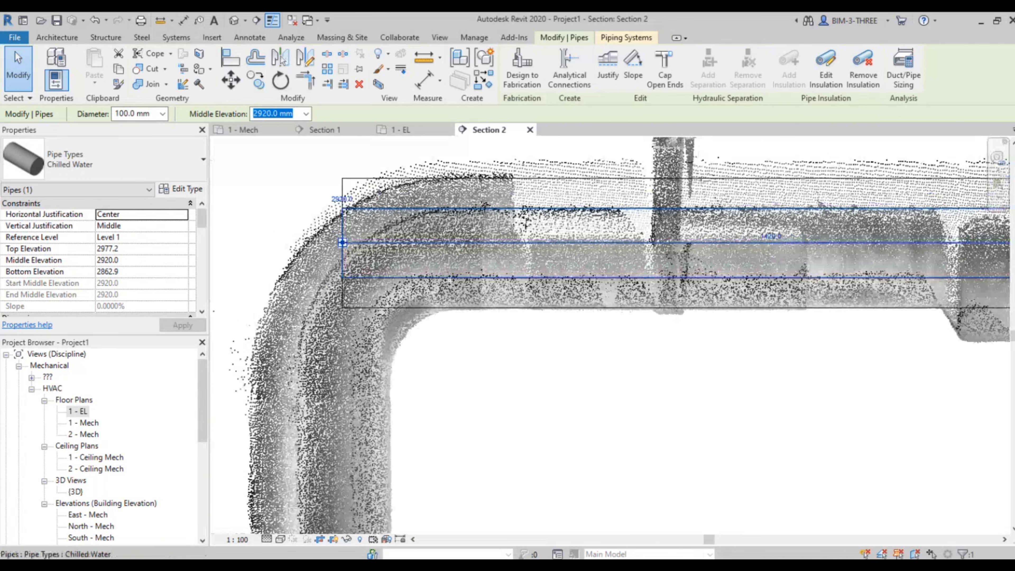
{"action": "scroll", "coordinate": [536, 282], "scroll_direction": "down", "scroll_amount": 3}
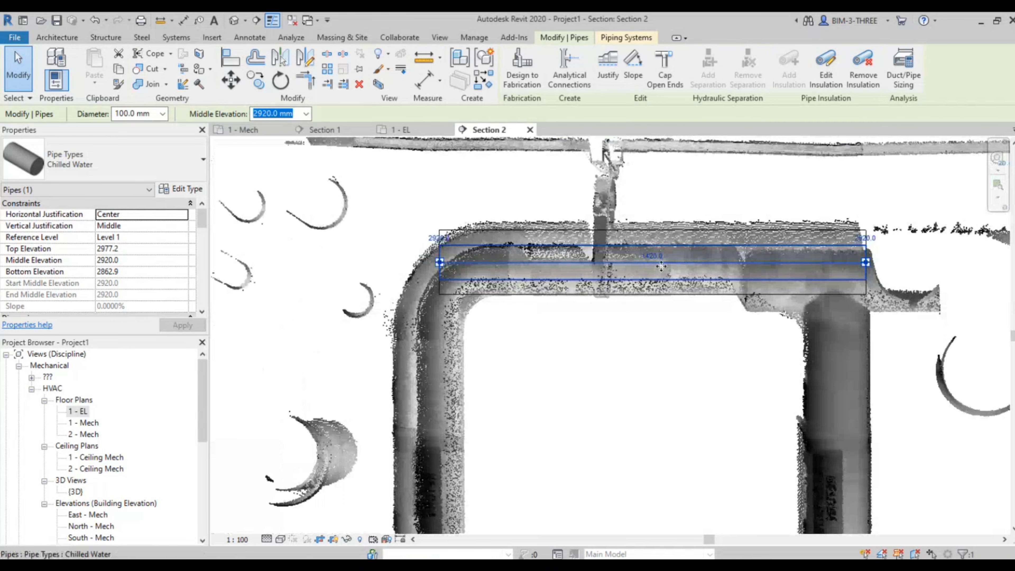
Draw a 100 mm Chilled Water pipe vertically down from the horizontal pipe's elbow-side end, to an elevation of 2340 mm
{"action": "right_click", "coordinate": [437, 263]}
{"action": "key", "text": "Escape"}
{"action": "key", "text": "Escape"}
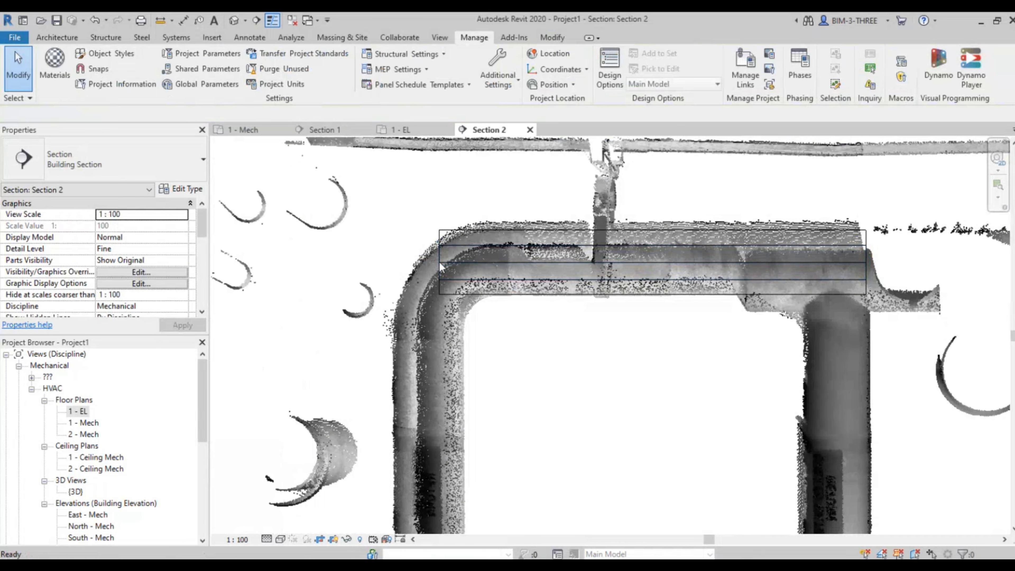
{"action": "left_click", "coordinate": [439, 261]}
{"action": "right_click", "coordinate": [439, 261]}
{"action": "key", "text": "Escape"}
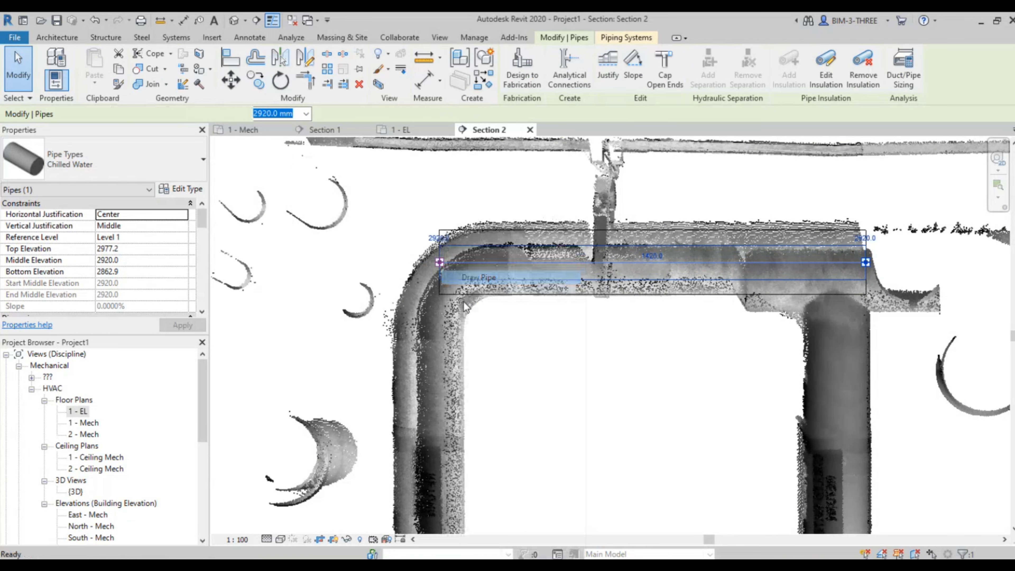
{"action": "key", "text": "c"}
{"action": "key", "text": "s"}
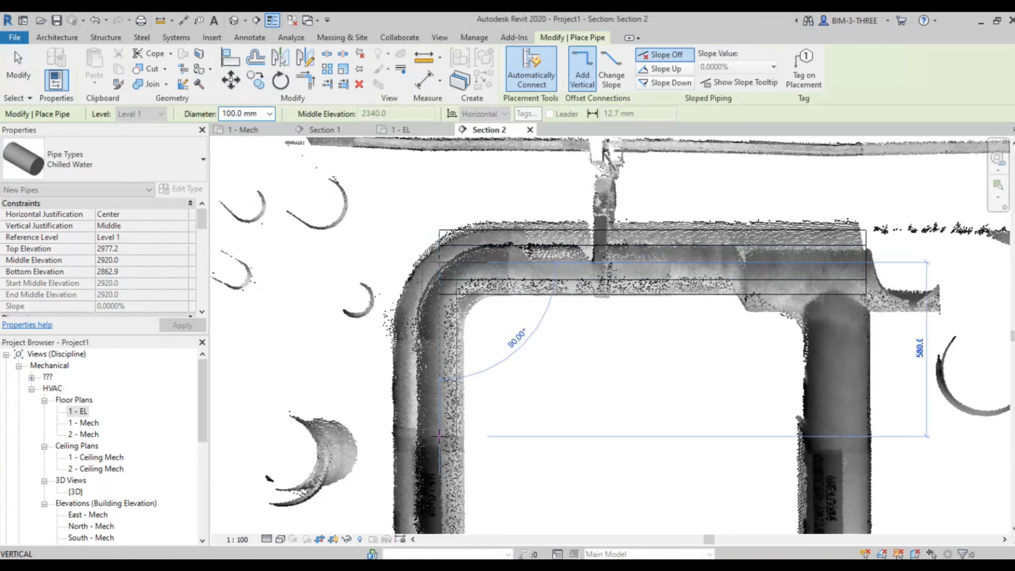
{"action": "key", "text": "Escape"}
{"action": "key", "text": "Escape"}
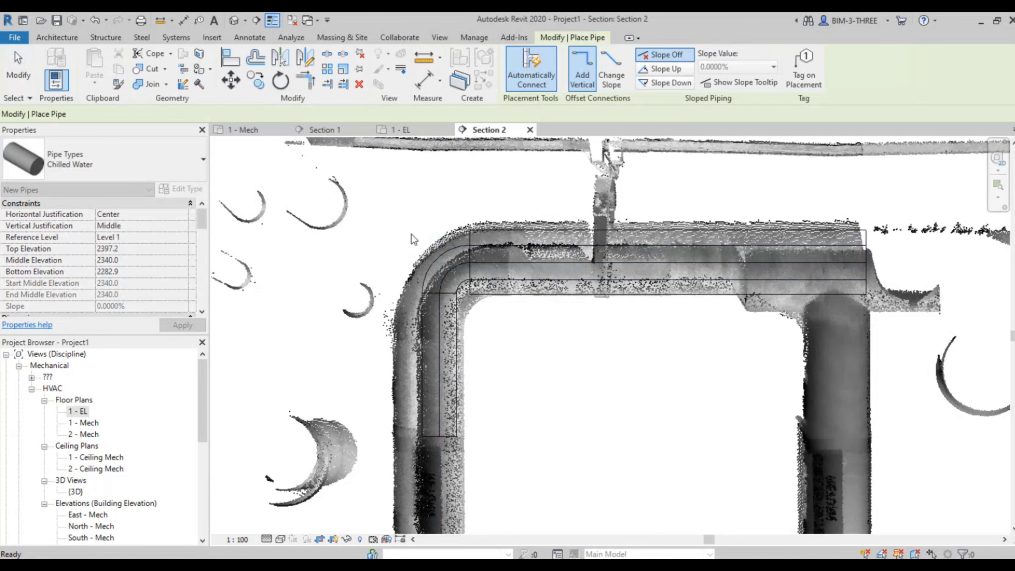
Add insulation to the new elbow and vertical pipe
{"action": "left_click_drag", "start_coordinate": [380, 220], "coordinate": [500, 455]}
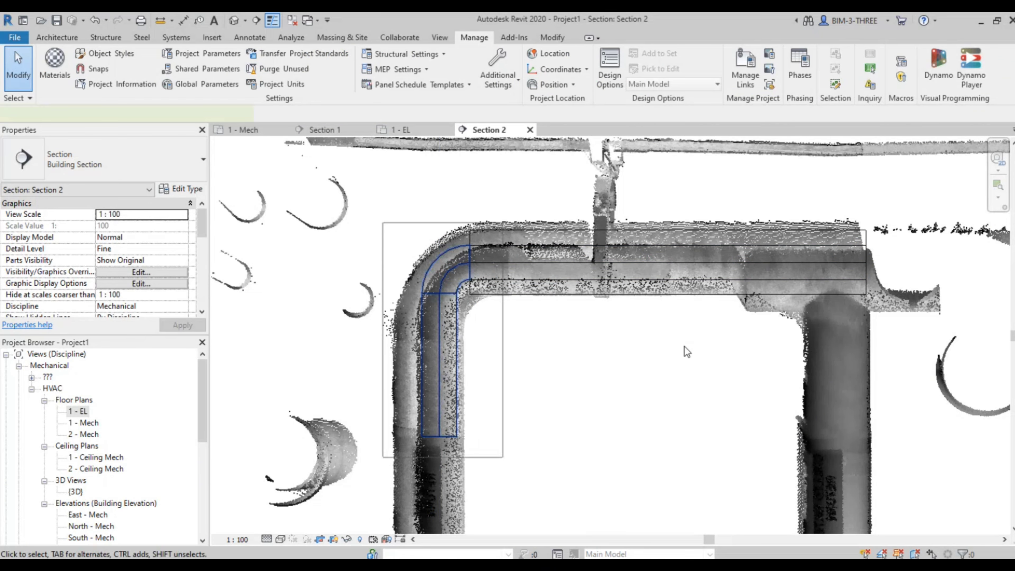
{"action": "left_click", "coordinate": [768, 78]}
{"action": "key", "text": "Return"}
Nudge the insulated vertical pipe sideways until it lines up with the scanned vertical pipe
{"action": "left_click", "coordinate": [463, 392]}
{"action": "key", "text": "Left"}
{"action": "key", "text": "Left"}
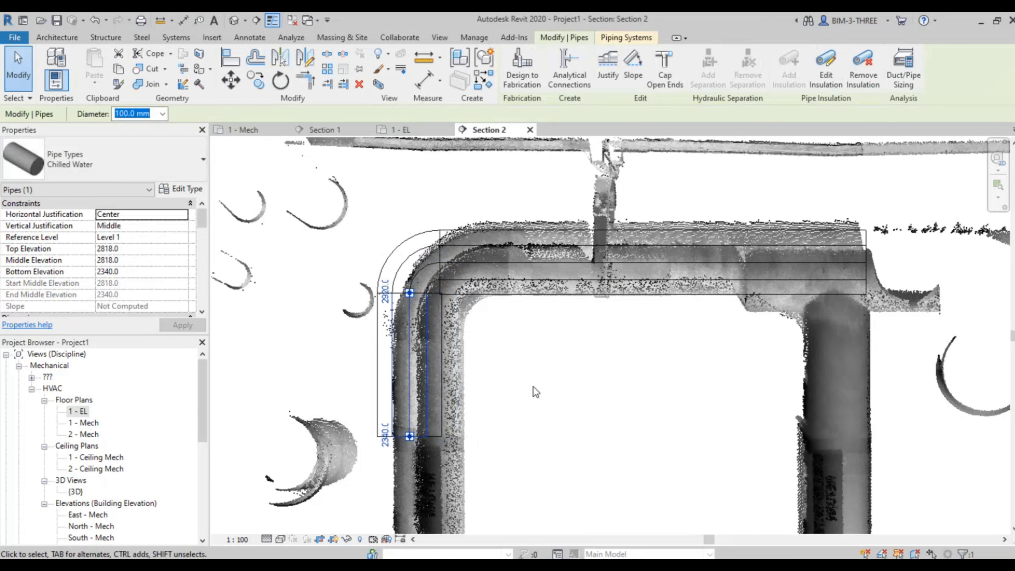
{"action": "key", "text": "Right"}
{"action": "key", "text": "Right"}
{"action": "key", "text": "Right"}
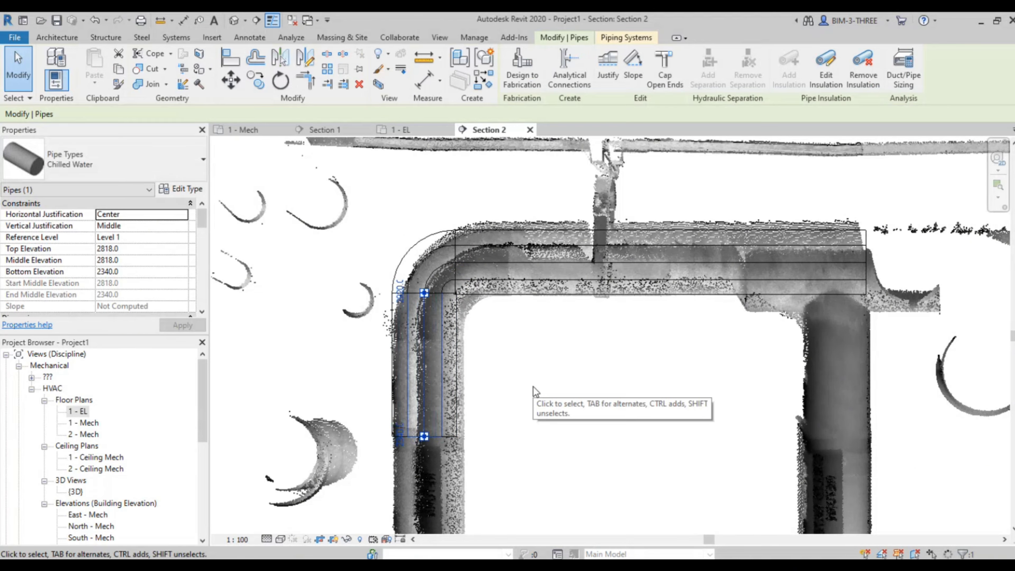
{"action": "key", "text": "Right"}
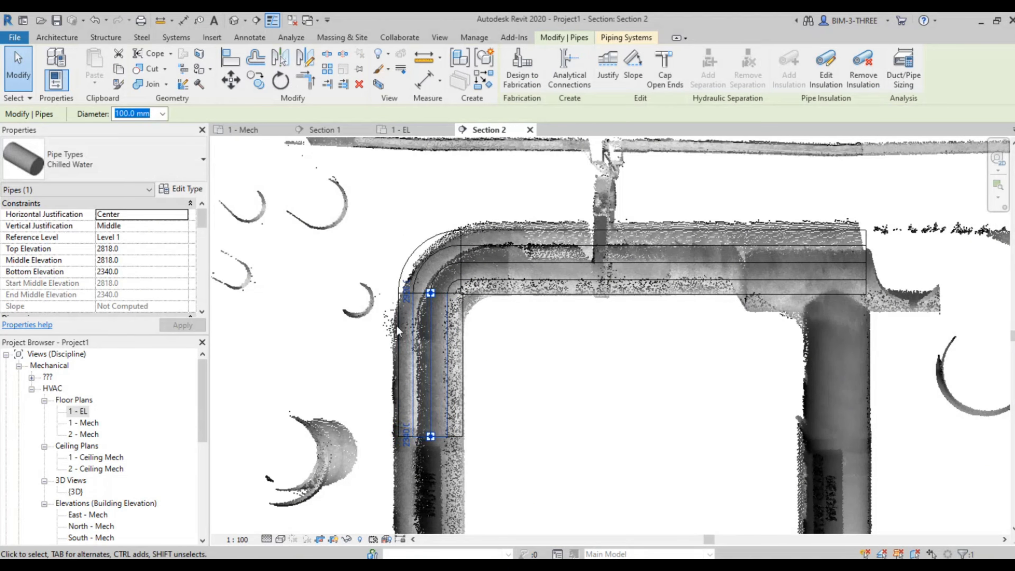
{"action": "scroll", "coordinate": [467, 260], "scroll_direction": "up", "scroll_amount": 2}
{"action": "key", "text": "Escape"}
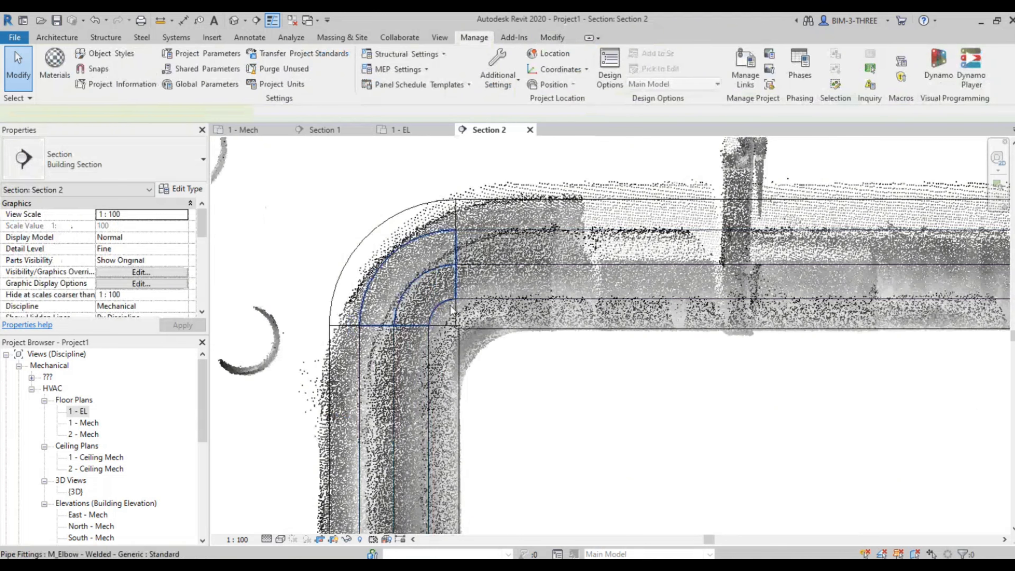
Examine the pipe elbow against the scanned bend and review which other elbow types are available for it
{"action": "left_click", "coordinate": [451, 310]}
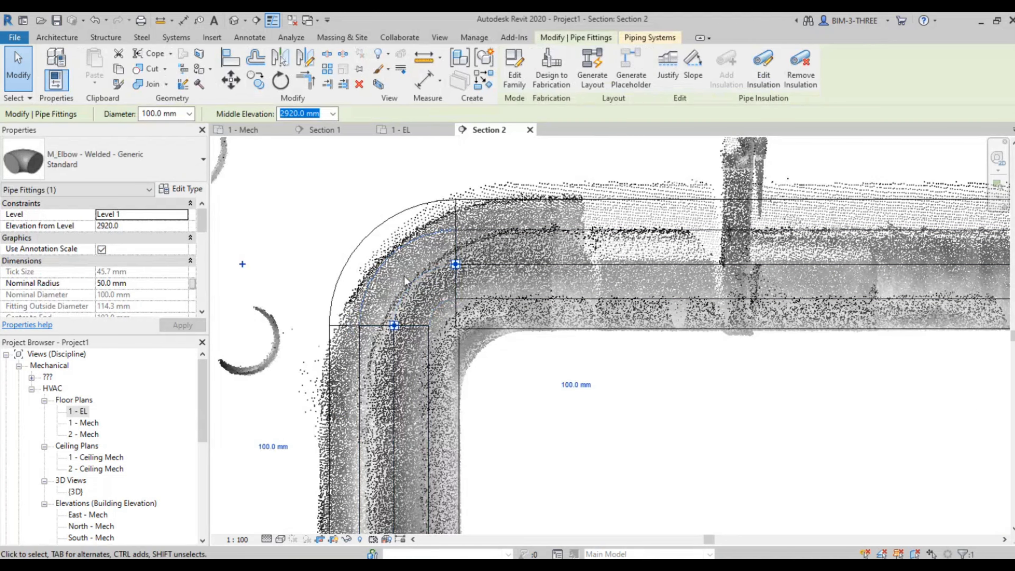
{"action": "left_click", "coordinate": [158, 163]}
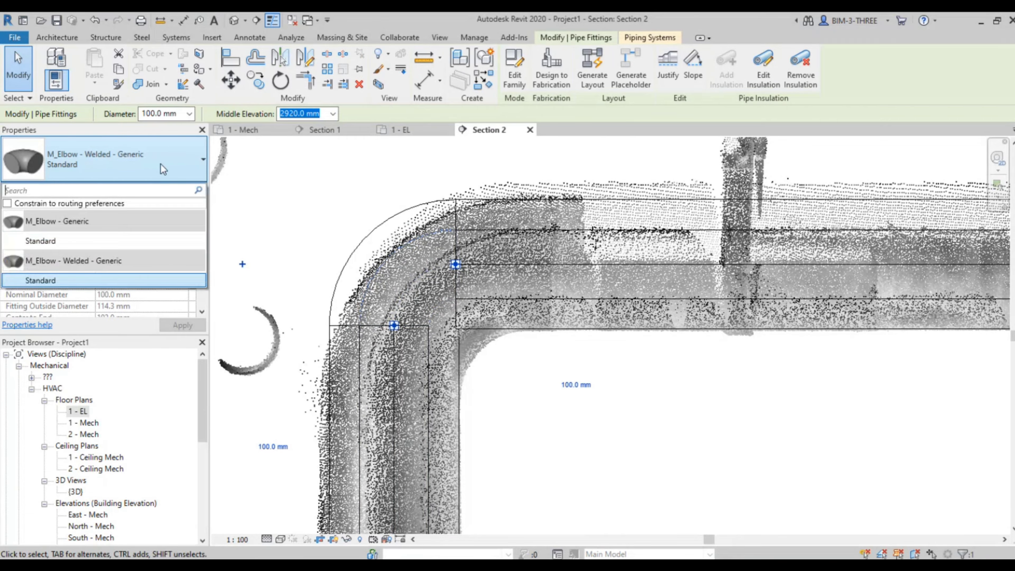
{"action": "left_click", "coordinate": [165, 156]}
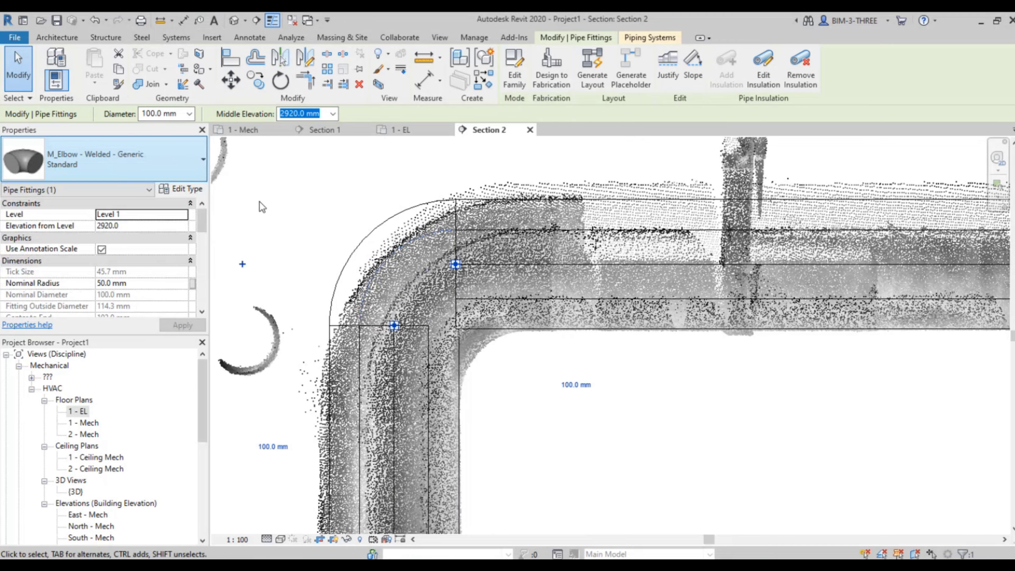
{"action": "scroll", "coordinate": [433, 291], "scroll_direction": "down", "scroll_amount": 2}
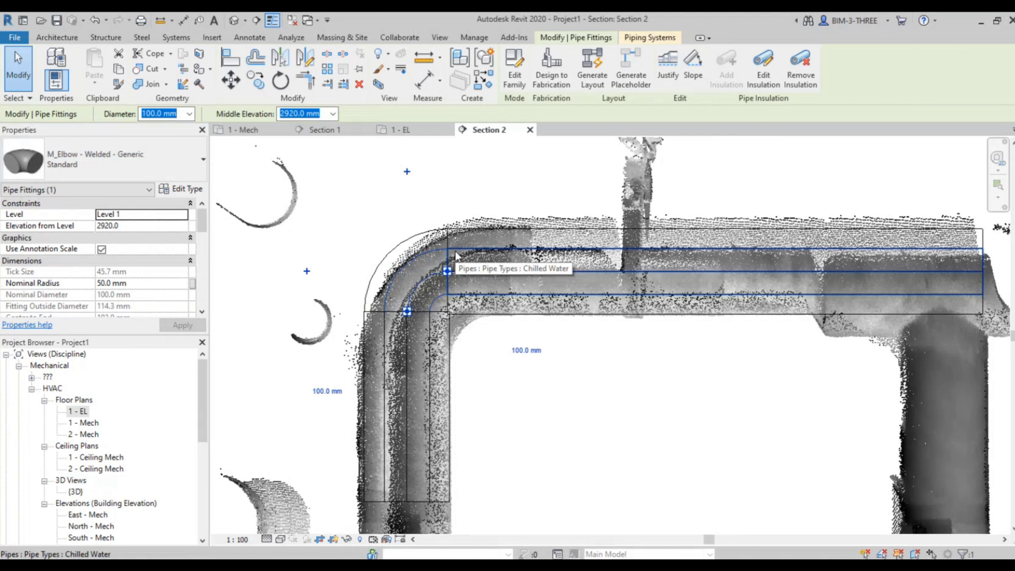
{"action": "left_click", "coordinate": [184, 170]}
{"action": "mouse_move", "coordinate": [117, 279]}
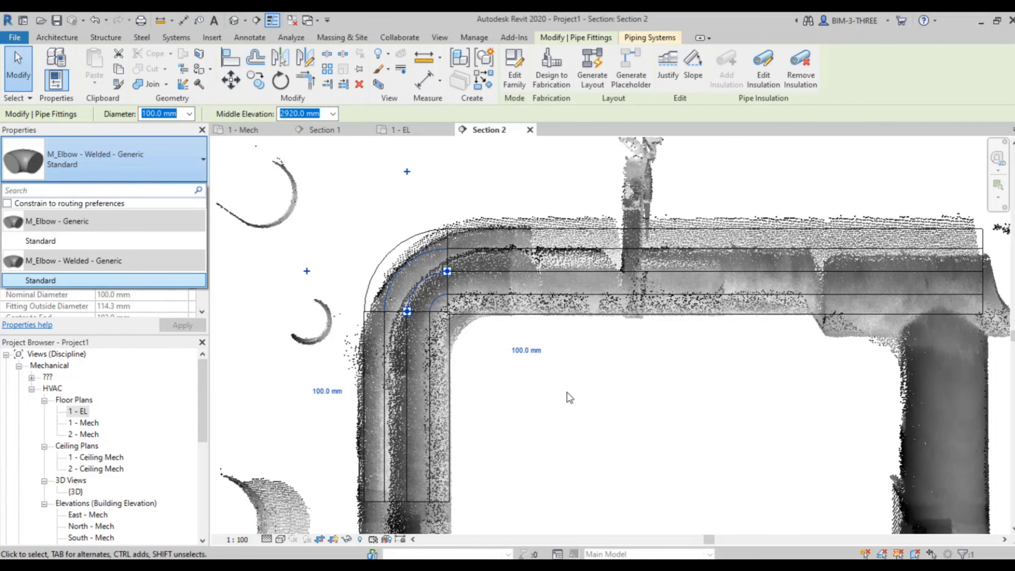
{"action": "left_click", "coordinate": [552, 431]}
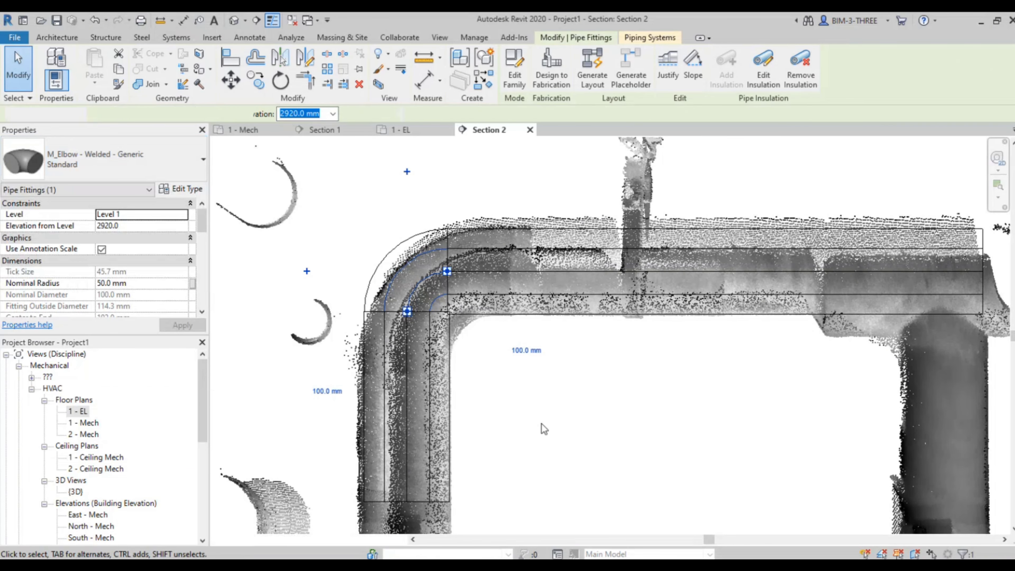
{"action": "left_click", "coordinate": [438, 306]}
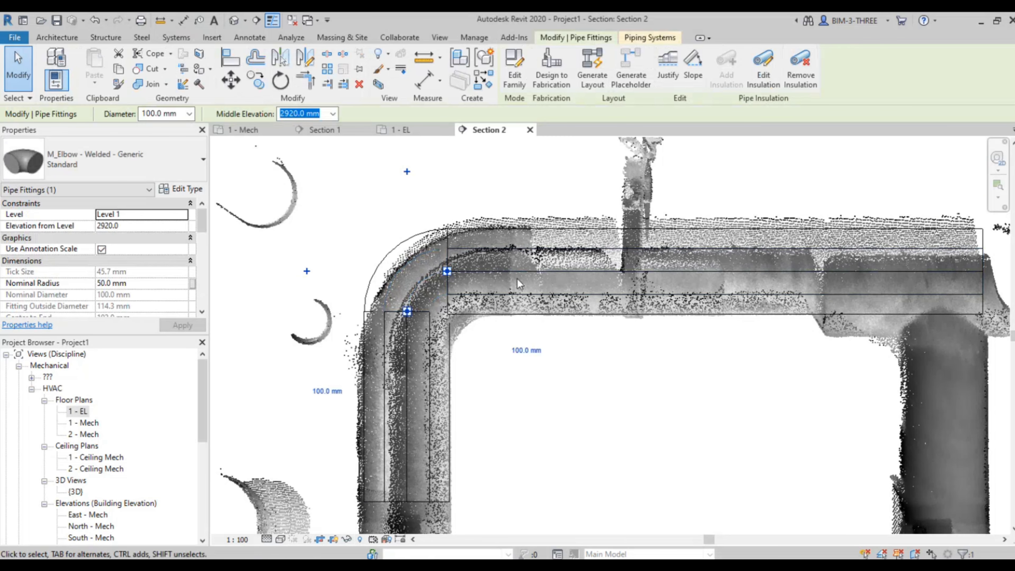
{"action": "left_click", "coordinate": [542, 381]}
Extend the vertical Chilled Water pipe down along the scanned pipe to a bottom elevation of 1280 mm
{"action": "middle_click_drag", "start_coordinate": [560, 372], "coordinate": [388, 336]}
{"action": "scroll", "coordinate": [495, 331], "scroll_direction": "down", "scroll_amount": 5}
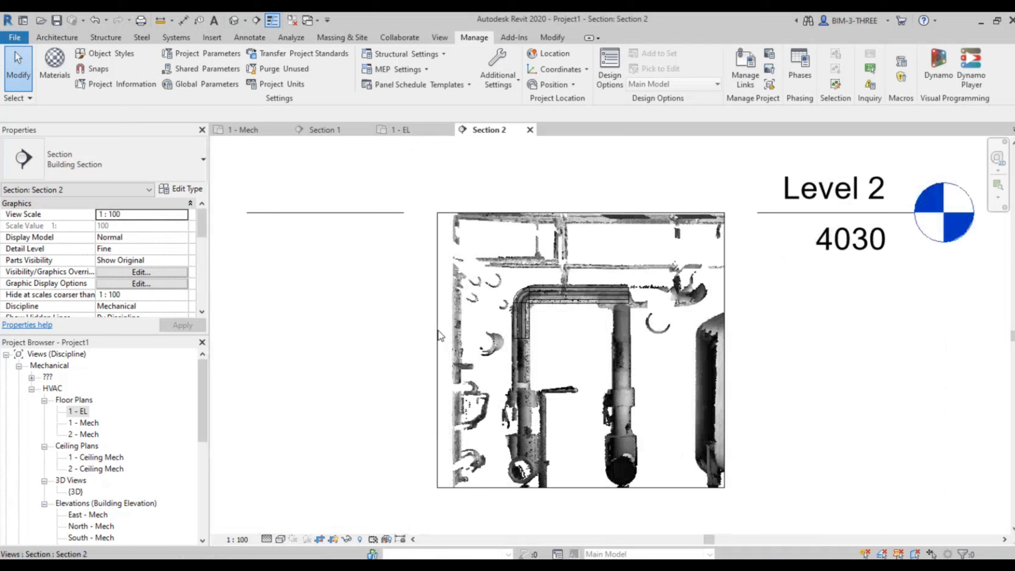
{"action": "left_click", "coordinate": [521, 332]}
{"action": "scroll", "coordinate": [522, 342], "scroll_direction": "up", "scroll_amount": 3}
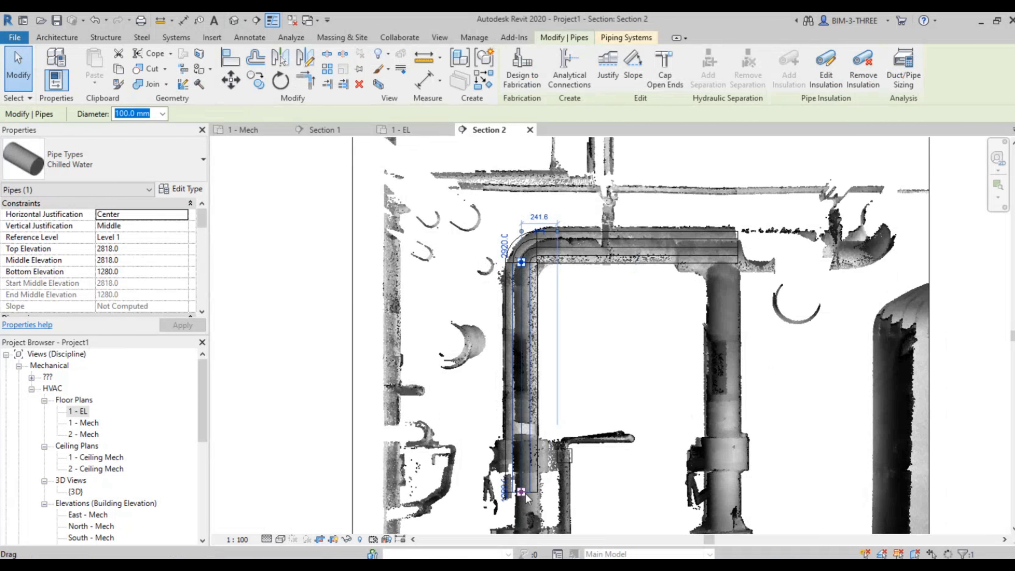
{"action": "left_click", "coordinate": [600, 340]}
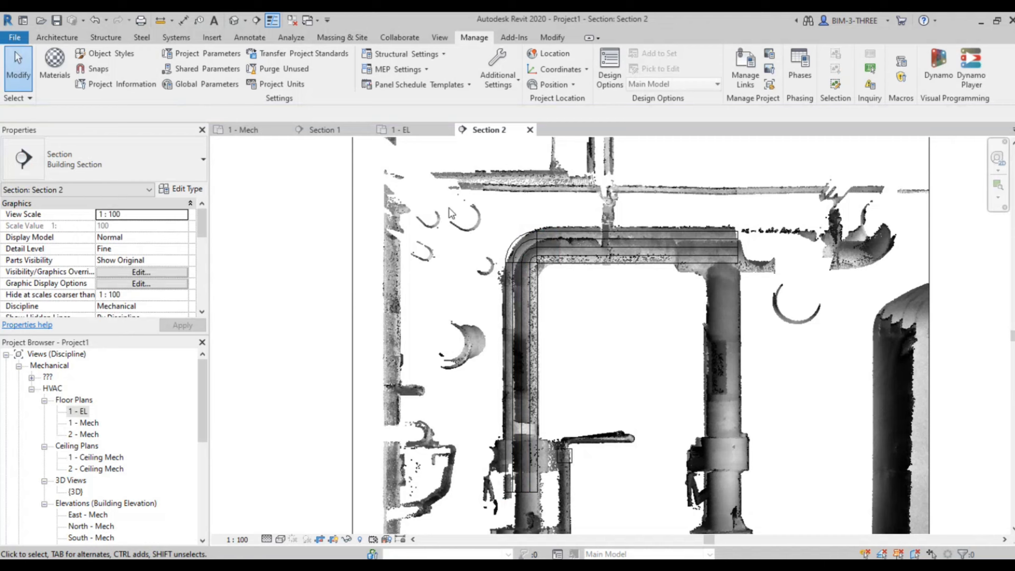
Select the horizontal Chilled Water pipe in the 1 - EL floor plan and open a 3D view boxed around it
{"action": "left_click", "coordinate": [418, 133]}
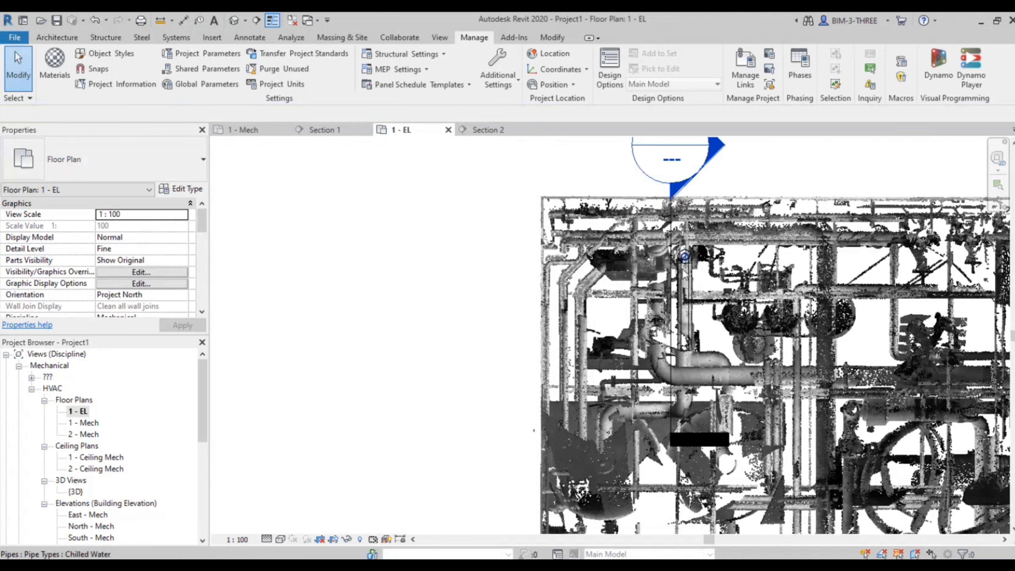
{"action": "scroll", "coordinate": [683, 276], "scroll_direction": "up", "scroll_amount": 2}
{"action": "scroll", "coordinate": [683, 276], "scroll_direction": "up", "scroll_amount": 2}
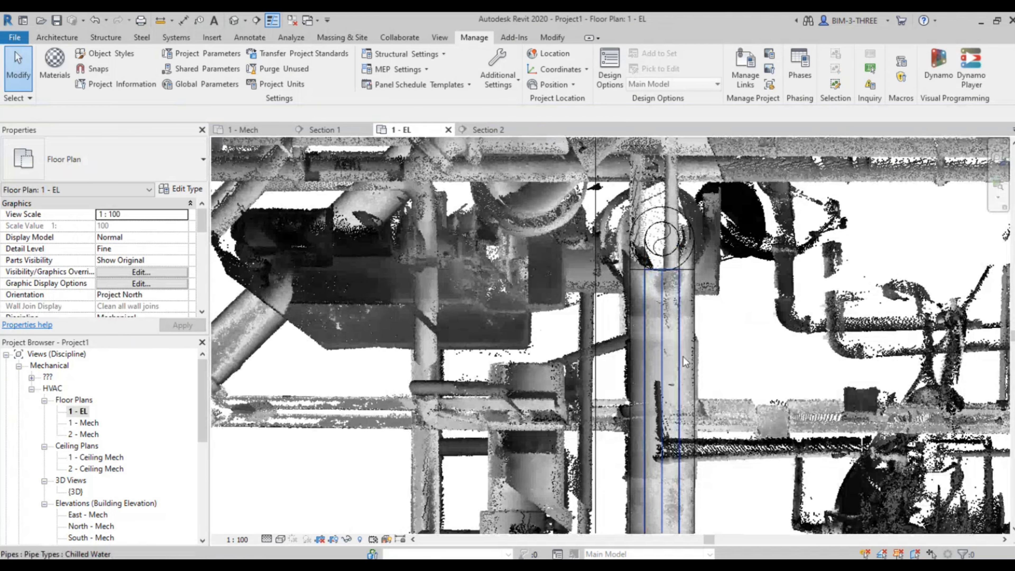
{"action": "left_click", "coordinate": [679, 358]}
{"action": "left_click", "coordinate": [234, 20]}
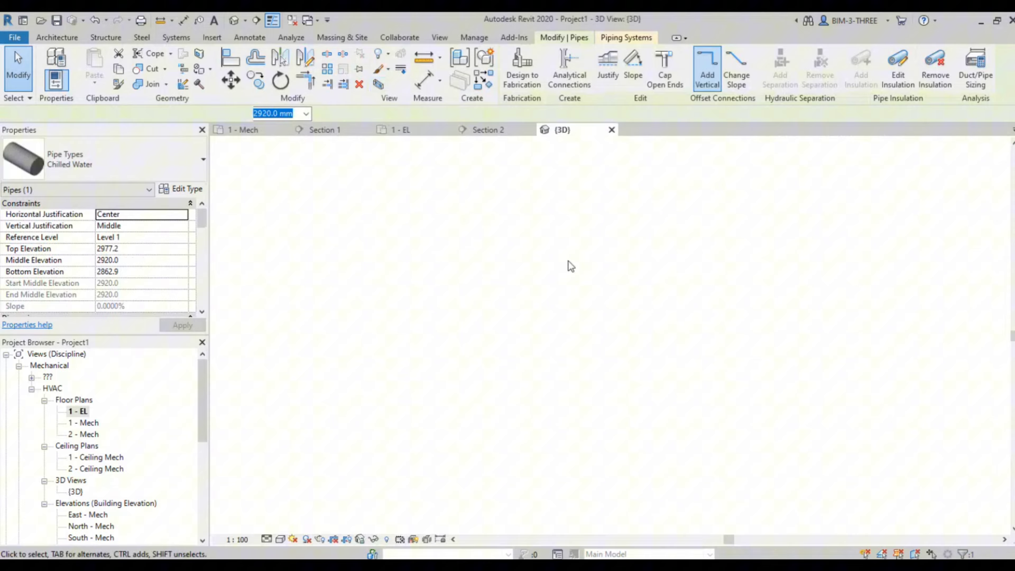
{"action": "left_click", "coordinate": [534, 345]}
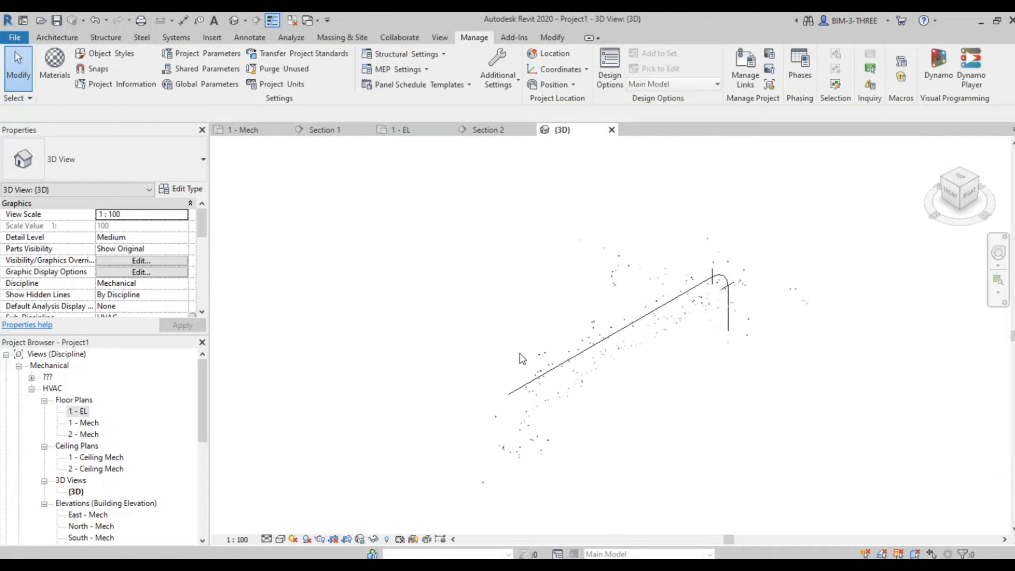
Set the 3D view to Fine detail level and Shaded visual style
{"action": "left_click", "coordinate": [267, 539]}
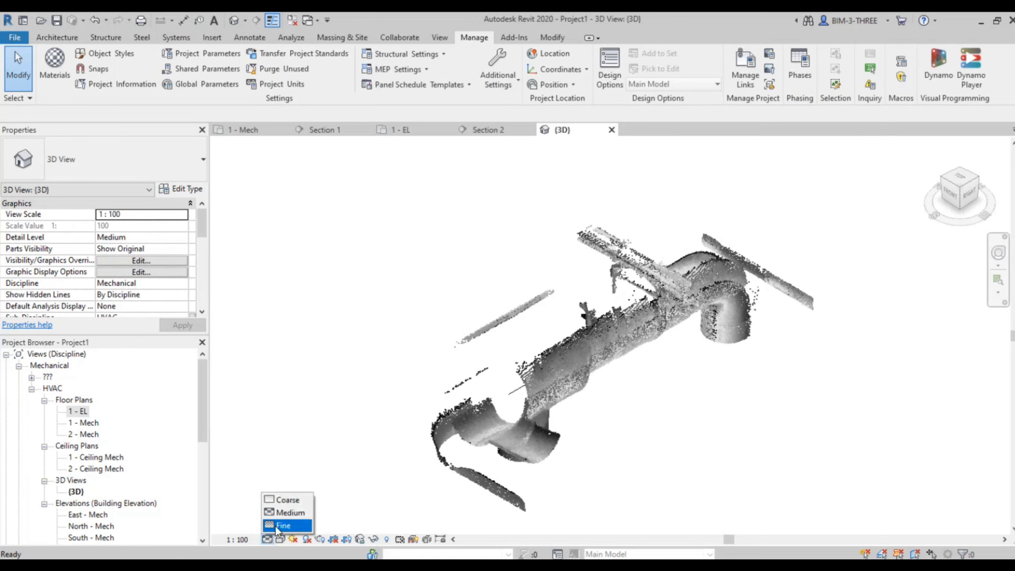
{"action": "left_click", "coordinate": [279, 527]}
{"action": "left_click", "coordinate": [280, 539]}
{"action": "left_click", "coordinate": [318, 486]}
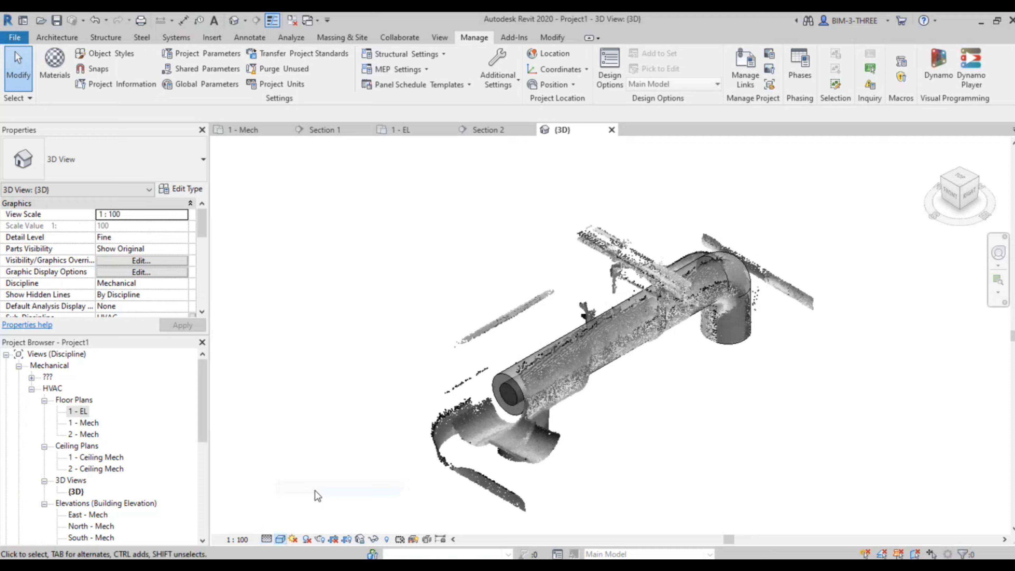
Inspect the modelled insulated pipe and elbow against the point cloud in 3D from the open end and the side
{"action": "scroll", "coordinate": [686, 398], "scroll_direction": "up", "scroll_amount": 5}
{"action": "middle_click_drag", "start_coordinate": [684, 398], "coordinate": [773, 317], "text": "shift"}
{"action": "scroll", "coordinate": [472, 356], "scroll_direction": "up", "scroll_amount": 3}
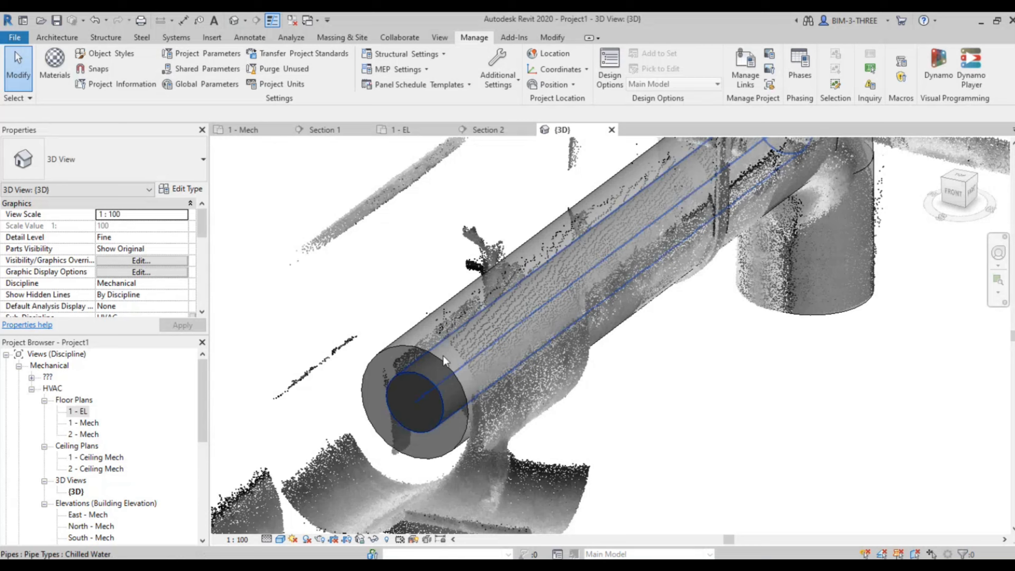
{"action": "scroll", "coordinate": [453, 368], "scroll_direction": "down", "scroll_amount": 3}
{"action": "middle_click_drag", "start_coordinate": [453, 367], "coordinate": [348, 284], "text": "shift"}
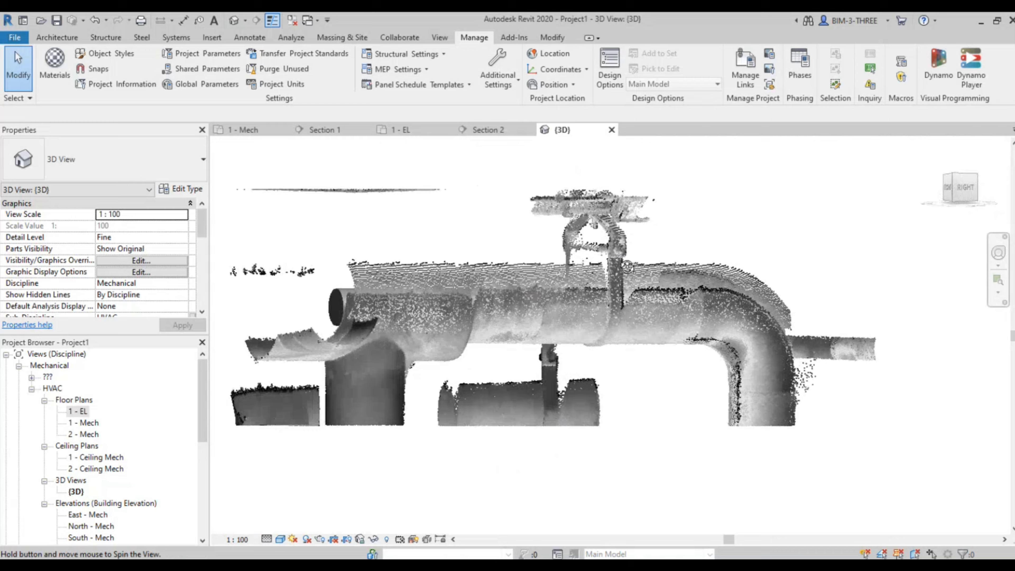
{"action": "scroll", "coordinate": [779, 345], "scroll_direction": "up", "scroll_amount": 2}
{"action": "scroll", "coordinate": [778, 344], "scroll_direction": "down", "scroll_amount": 1}
{"action": "middle_click_drag", "start_coordinate": [778, 344], "coordinate": [598, 382], "text": "shift"}
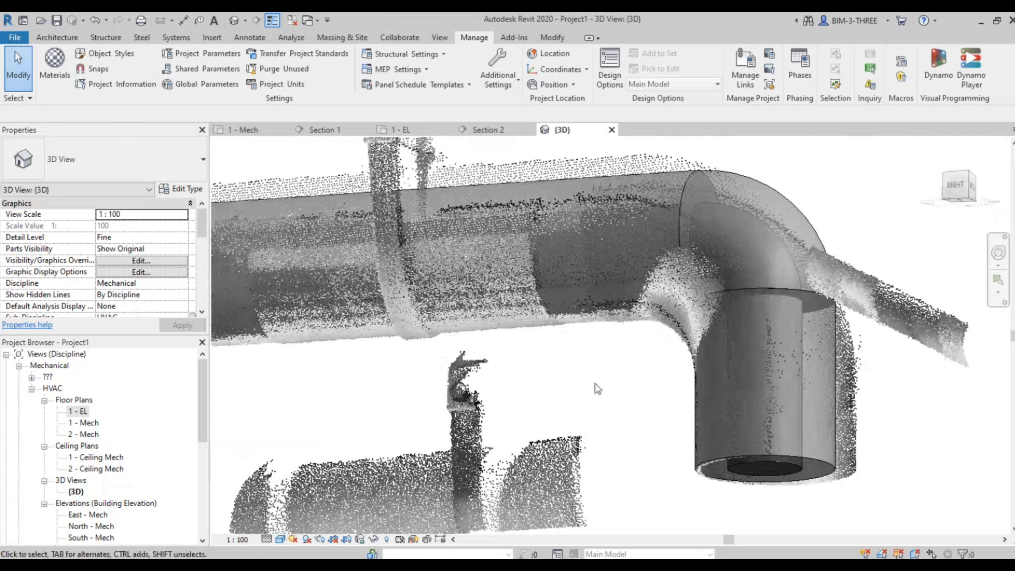
{"action": "scroll", "coordinate": [596, 381], "scroll_direction": "down", "scroll_amount": 2}
{"action": "scroll", "coordinate": [587, 381], "scroll_direction": "down", "scroll_amount": 3}
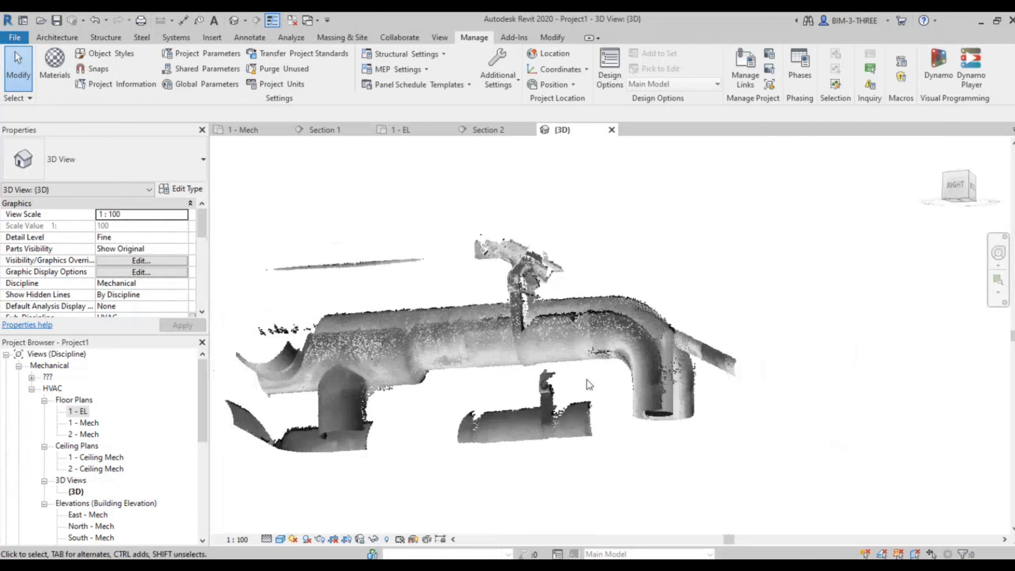
Look at the modelled pipe and elbow against the point cloud from the Right side in 3D
{"action": "left_click", "coordinate": [956, 187]}
{"action": "scroll", "coordinate": [645, 384], "scroll_direction": "up", "scroll_amount": 8}
{"action": "scroll", "coordinate": [645, 384], "scroll_direction": "down", "scroll_amount": 1}
{"action": "middle_click_drag", "start_coordinate": [645, 384], "coordinate": [730, 199]}
{"action": "scroll", "coordinate": [777, 367], "scroll_direction": "down", "scroll_amount": 4}
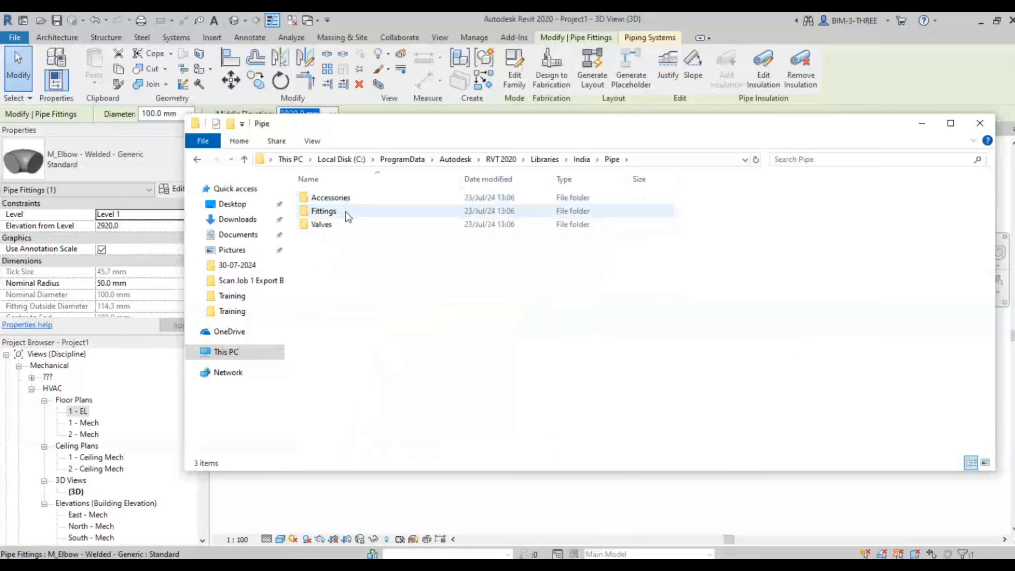
Browse the pipe fittings library to the Carbon Steel, Class 150, Flanged folder and show its families as thumbnails
{"action": "double_click", "coordinate": [324, 211]}
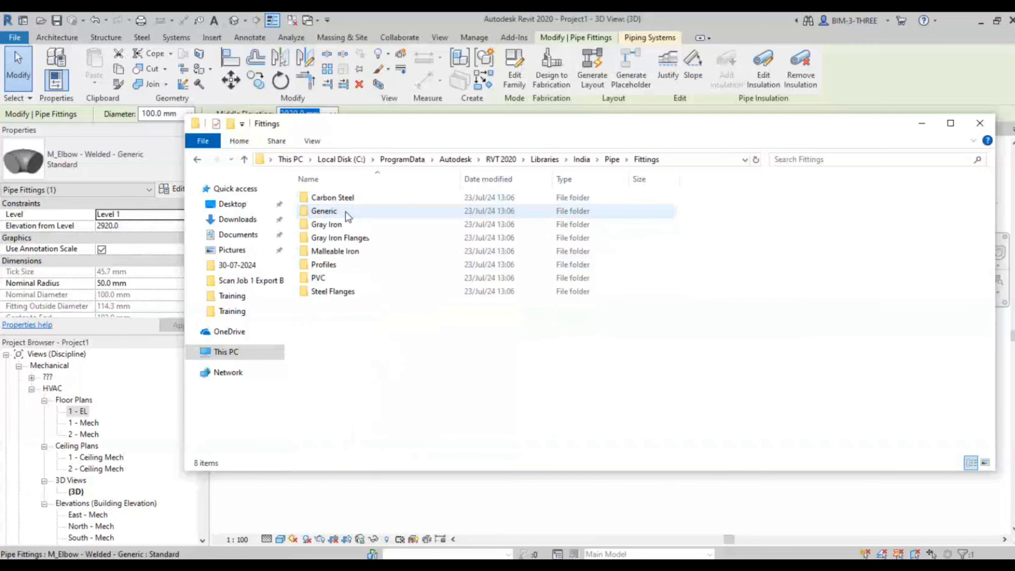
{"action": "double_click", "coordinate": [351, 198]}
{"action": "double_click", "coordinate": [354, 200]}
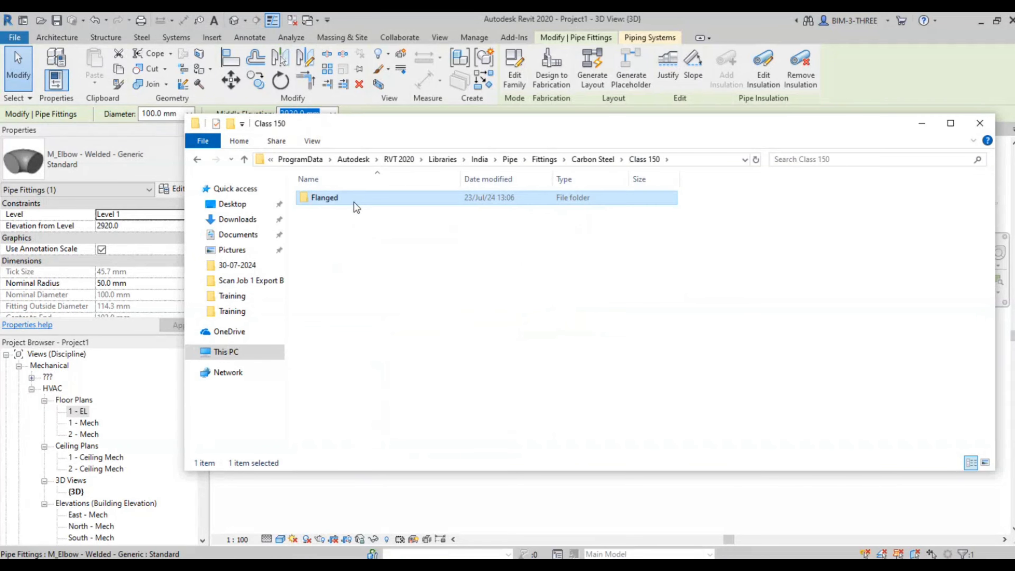
{"action": "double_click", "coordinate": [356, 208]}
{"action": "scroll", "coordinate": [392, 334], "scroll_direction": "up", "scroll_amount": 3, "text": "ctrl"}
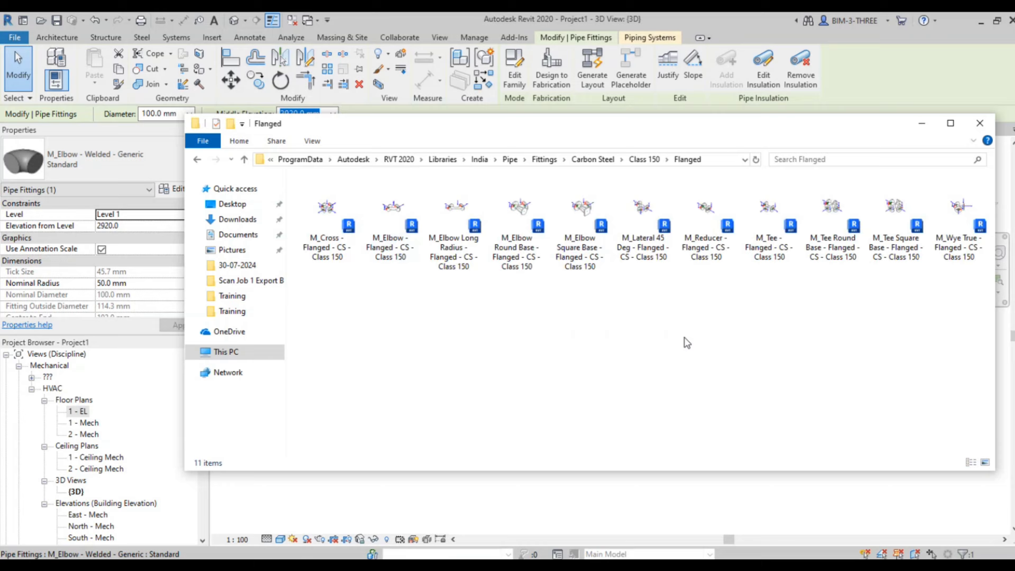
Browse the India pipe library to the Butterfly Valves folder, view its family as a thumbnail, and return to the Revit model
{"action": "left_click", "coordinate": [641, 160]}
{"action": "left_click", "coordinate": [591, 160]}
{"action": "left_click", "coordinate": [601, 162]}
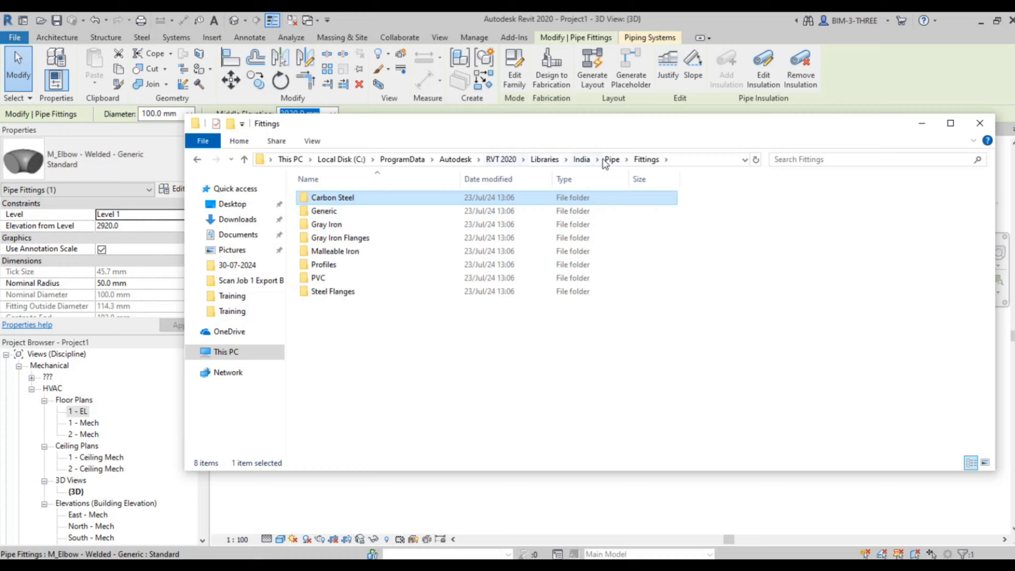
{"action": "left_click", "coordinate": [611, 160]}
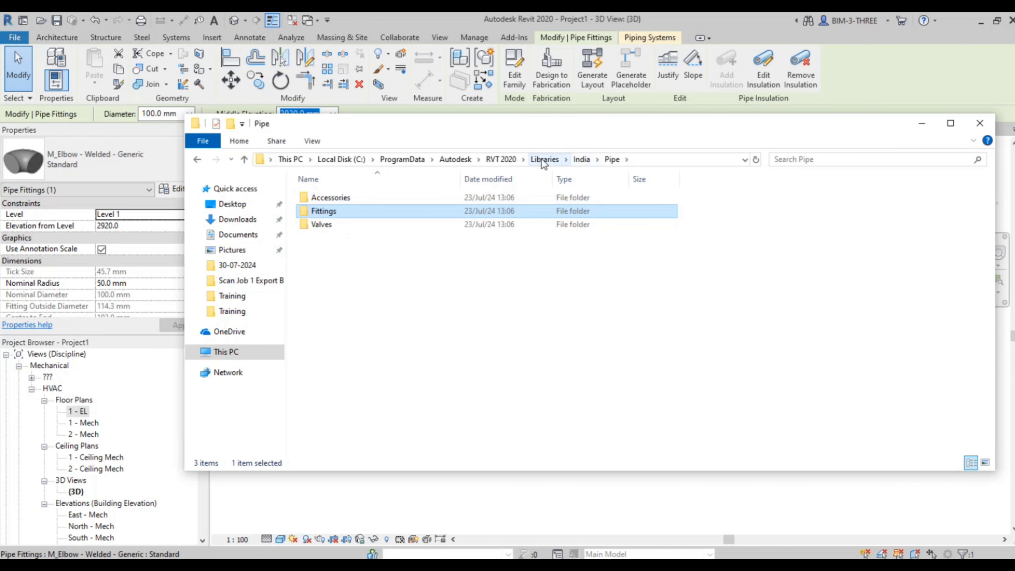
{"action": "left_click", "coordinate": [583, 159]}
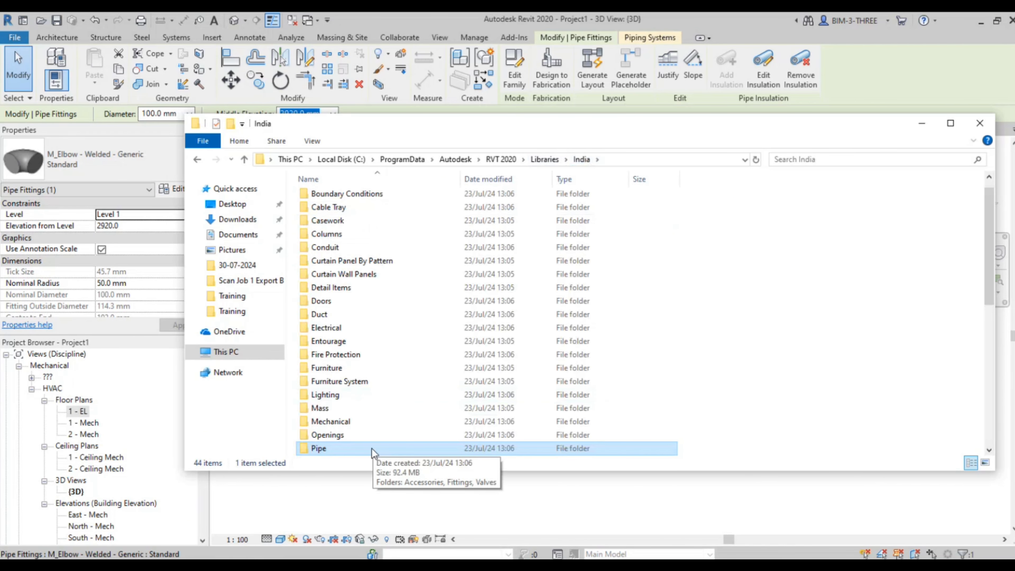
{"action": "scroll", "coordinate": [369, 453], "scroll_direction": "down", "scroll_amount": 1}
{"action": "double_click", "coordinate": [370, 410]}
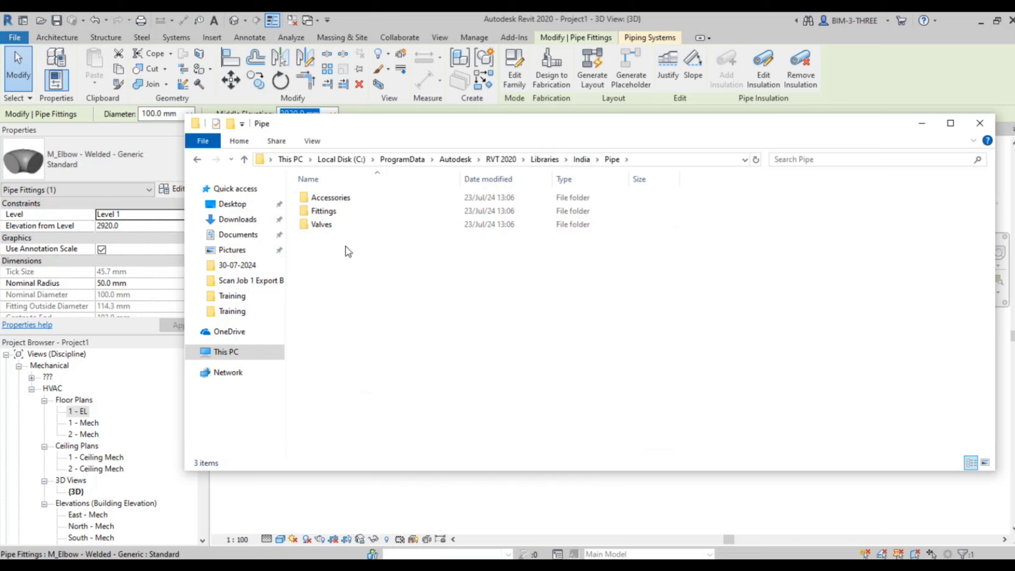
{"action": "double_click", "coordinate": [346, 224]}
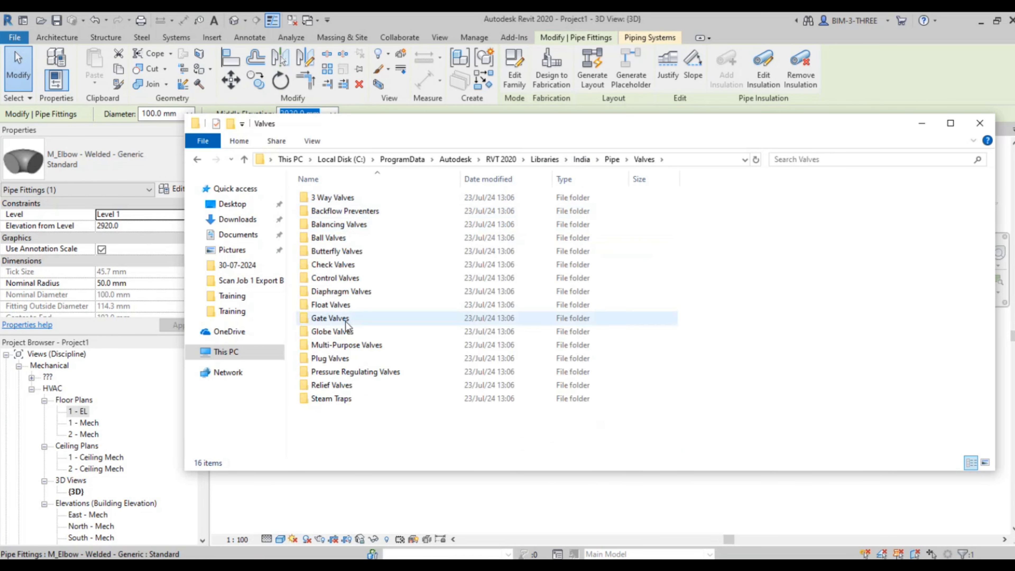
{"action": "double_click", "coordinate": [340, 251]}
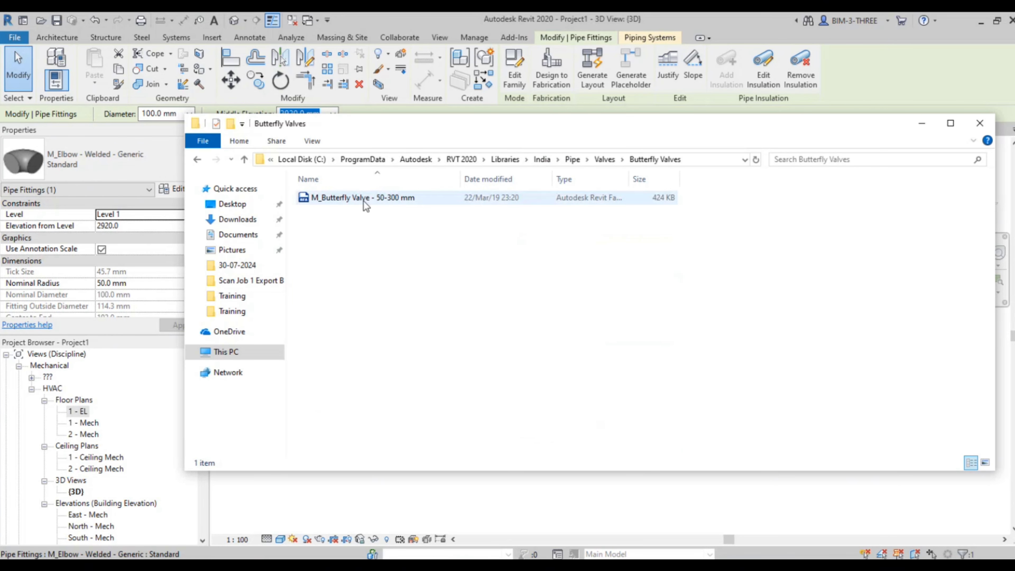
{"action": "scroll", "coordinate": [368, 215], "scroll_direction": "up", "scroll_amount": 4, "text": "ctrl"}
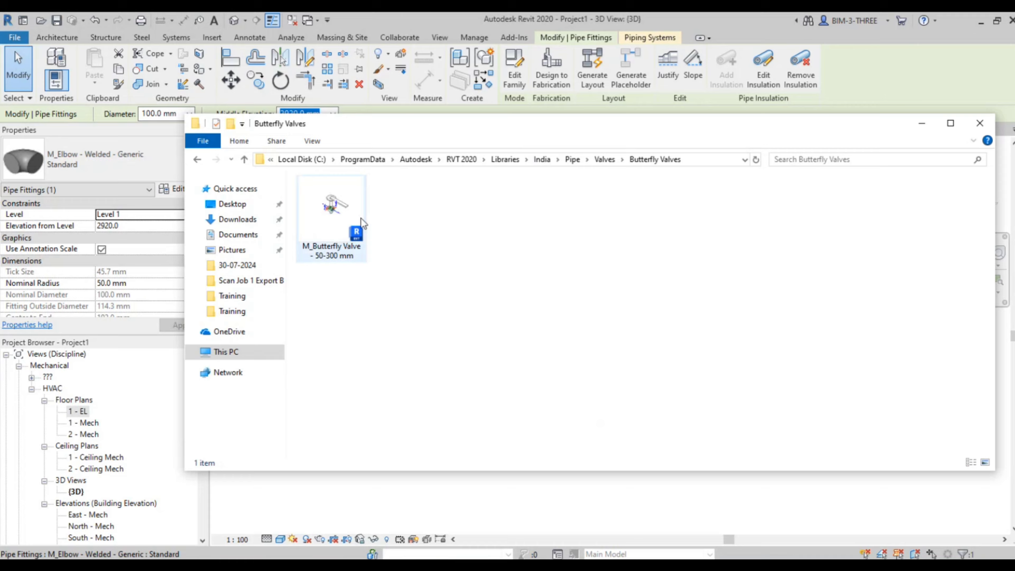
{"action": "left_click", "coordinate": [922, 123]}
{"action": "key", "text": "Escape"}
Extend the open end of the horizontal Chilled Water pipe along the scanned pipe to a total length of about 1718 mm
{"action": "scroll", "coordinate": [770, 243], "scroll_direction": "down", "scroll_amount": 1}
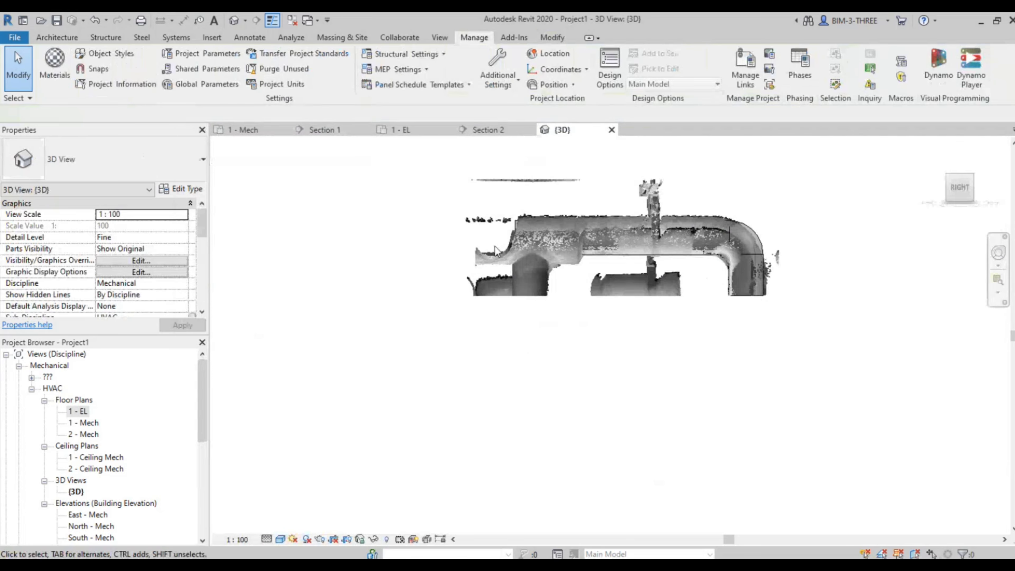
{"action": "left_click", "coordinate": [518, 241]}
{"action": "scroll", "coordinate": [518, 241], "scroll_direction": "up", "scroll_amount": 2}
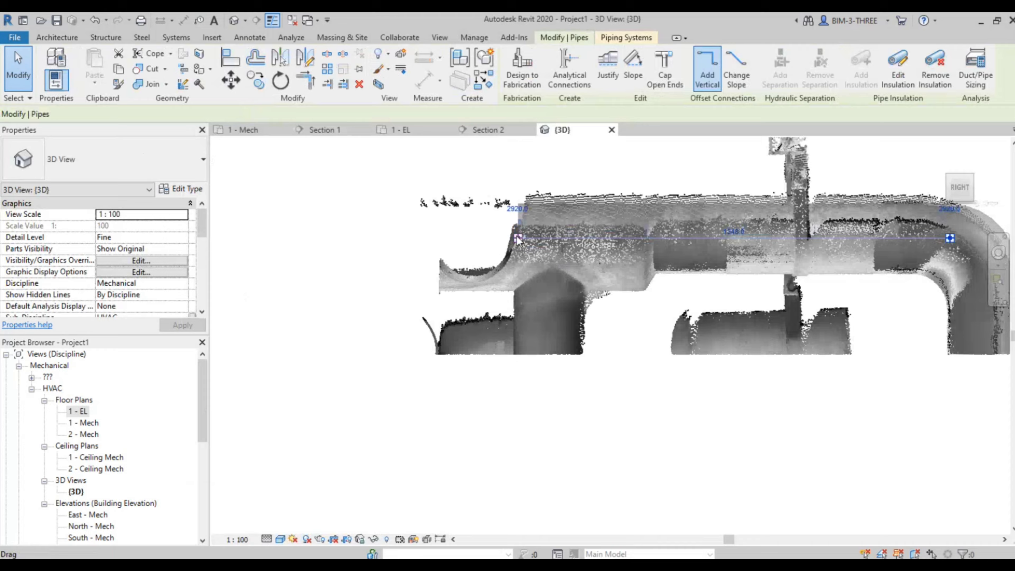
{"action": "left_click_drag", "start_coordinate": [406, 239], "coordinate": [400, 238]}
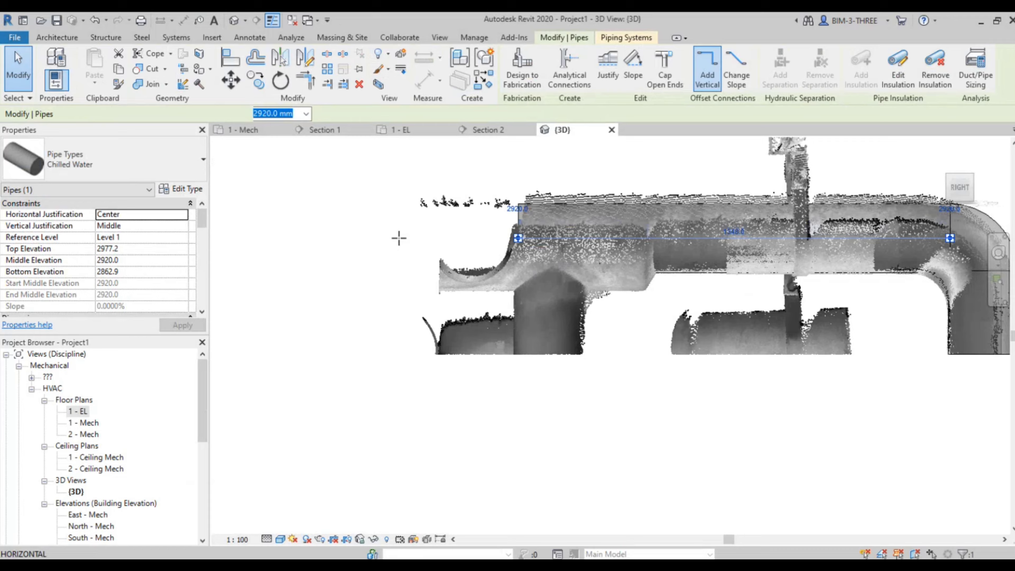
{"action": "scroll", "coordinate": [659, 263], "scroll_direction": "up", "scroll_amount": 3}
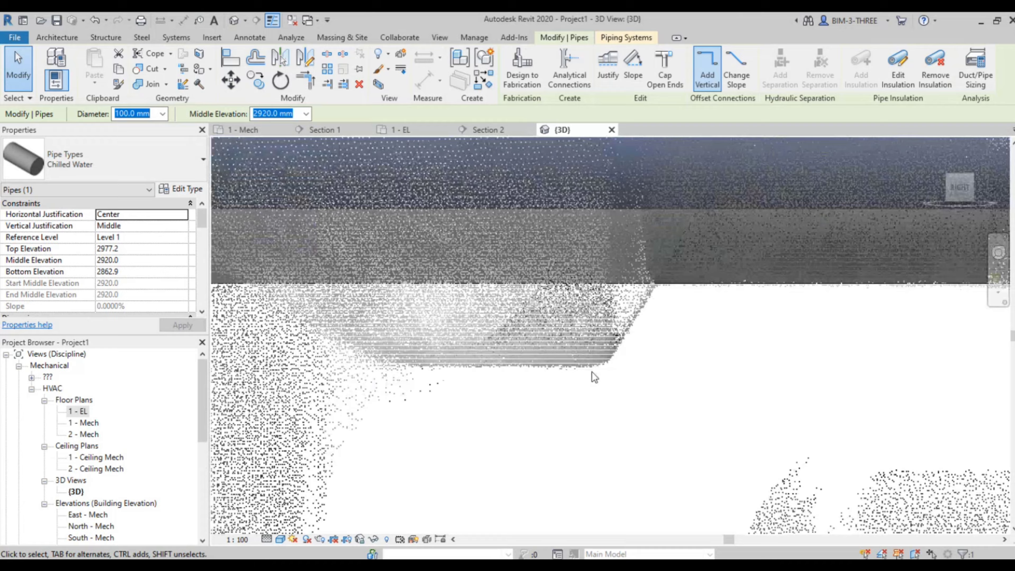
{"action": "scroll", "coordinate": [595, 374], "scroll_direction": "down", "scroll_amount": 3}
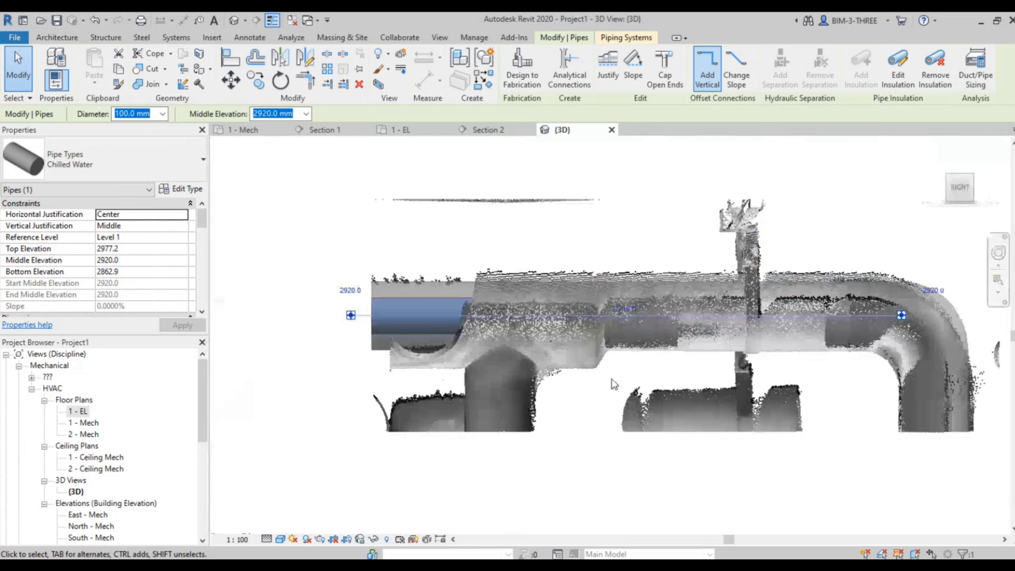
{"action": "left_click", "coordinate": [615, 384]}
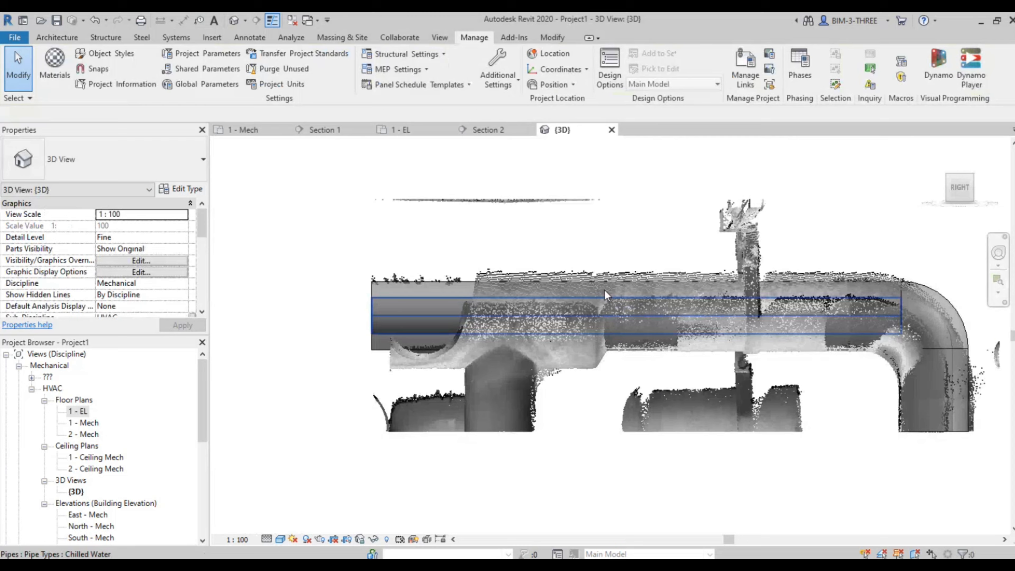
{"action": "left_click", "coordinate": [535, 299]}
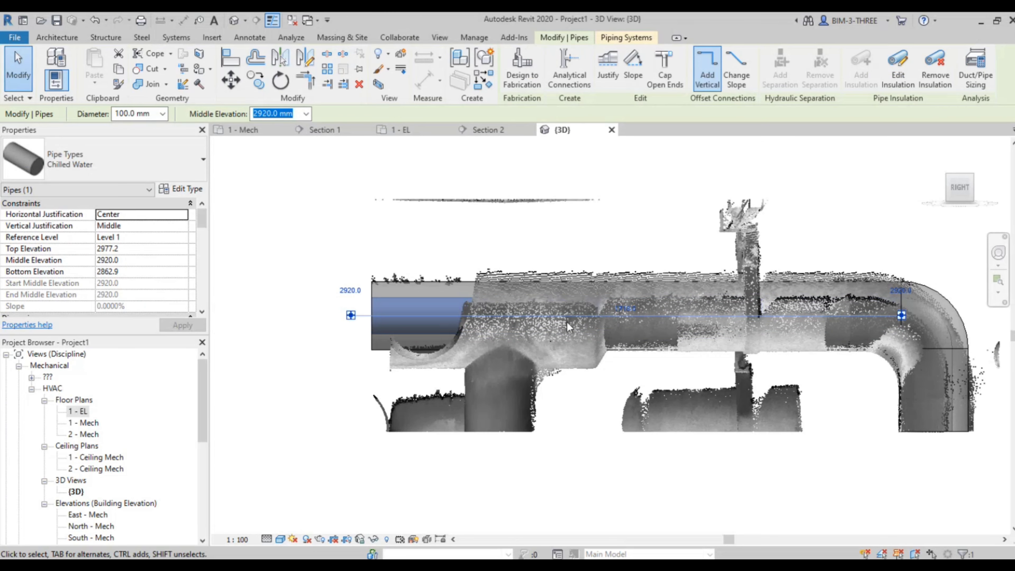
{"action": "left_click", "coordinate": [503, 191]}
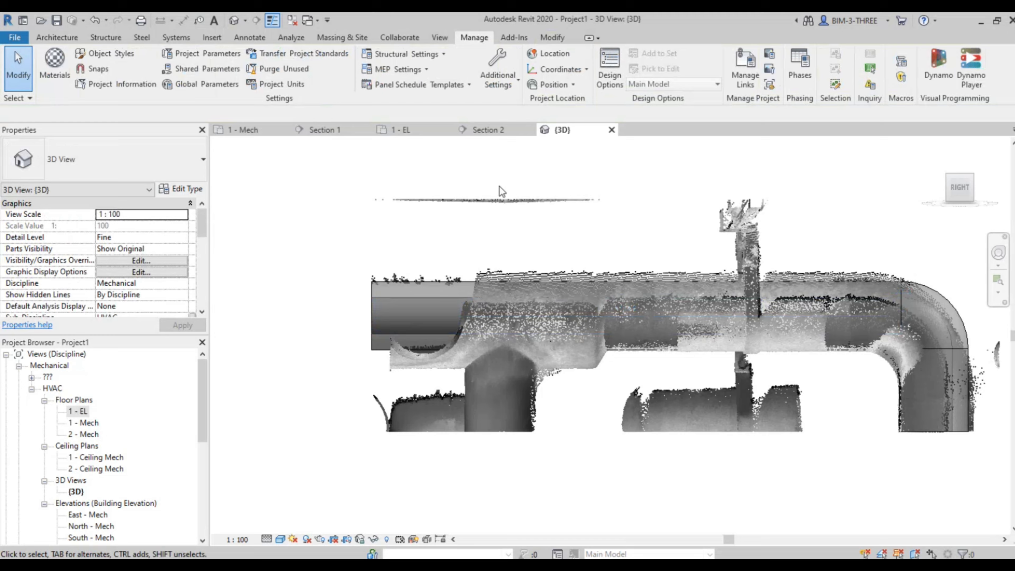
{"action": "middle_click_drag", "start_coordinate": [565, 285], "coordinate": [818, 286], "text": "shift"}
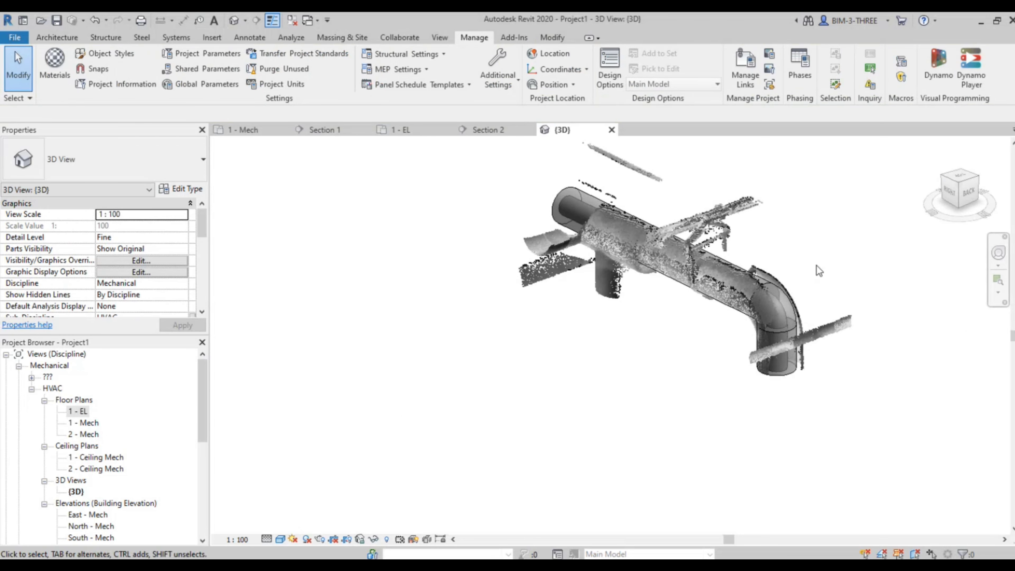
Check the Chilled Water pipe against the point cloud in the 1 - Mech floor plan and close that view
{"action": "key", "text": "ctrl+Tab"}
{"action": "left_click", "coordinate": [251, 132]}
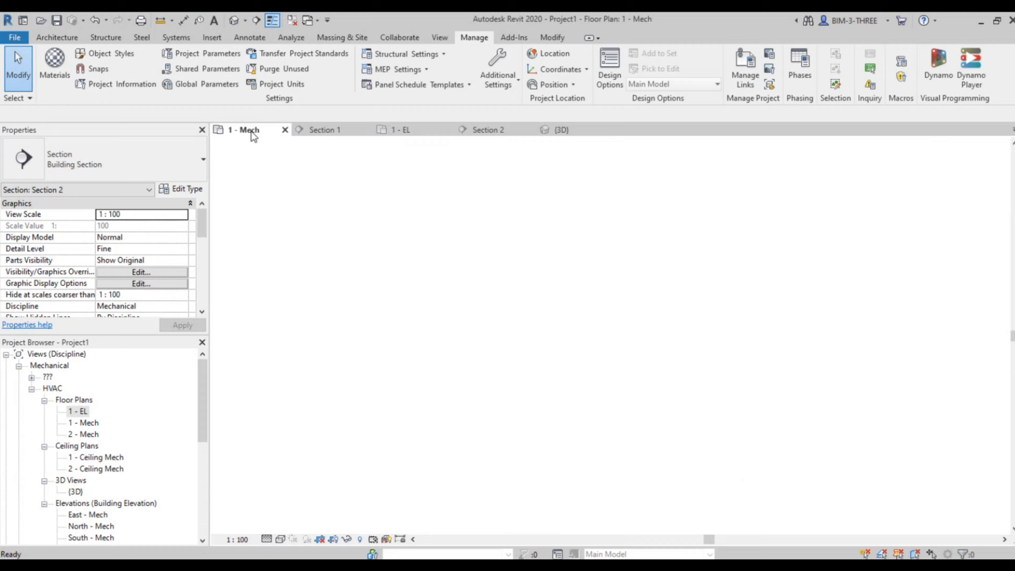
{"action": "scroll", "coordinate": [773, 263], "scroll_direction": "down", "scroll_amount": 4}
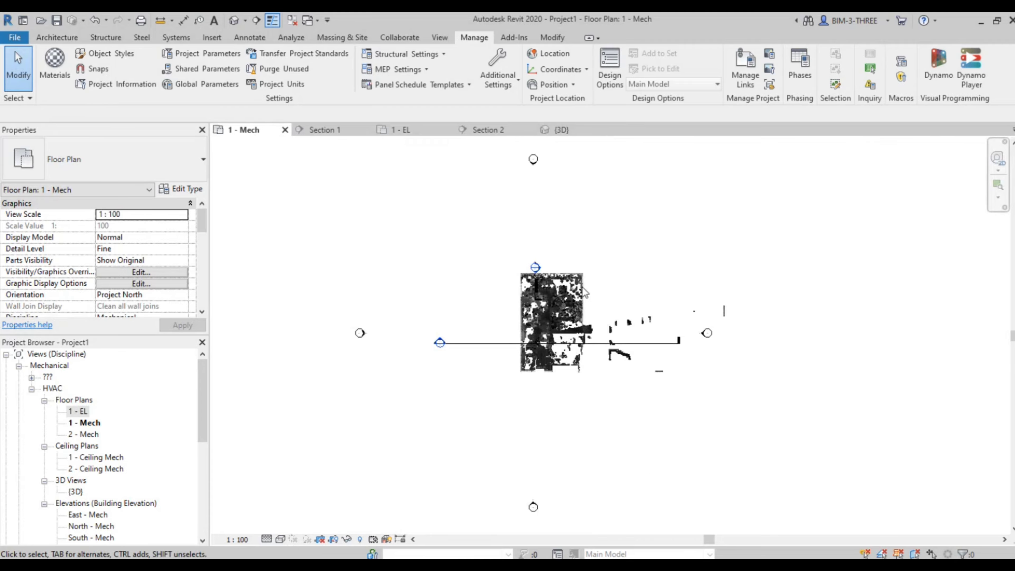
{"action": "scroll", "coordinate": [693, 267], "scroll_direction": "up", "scroll_amount": 5}
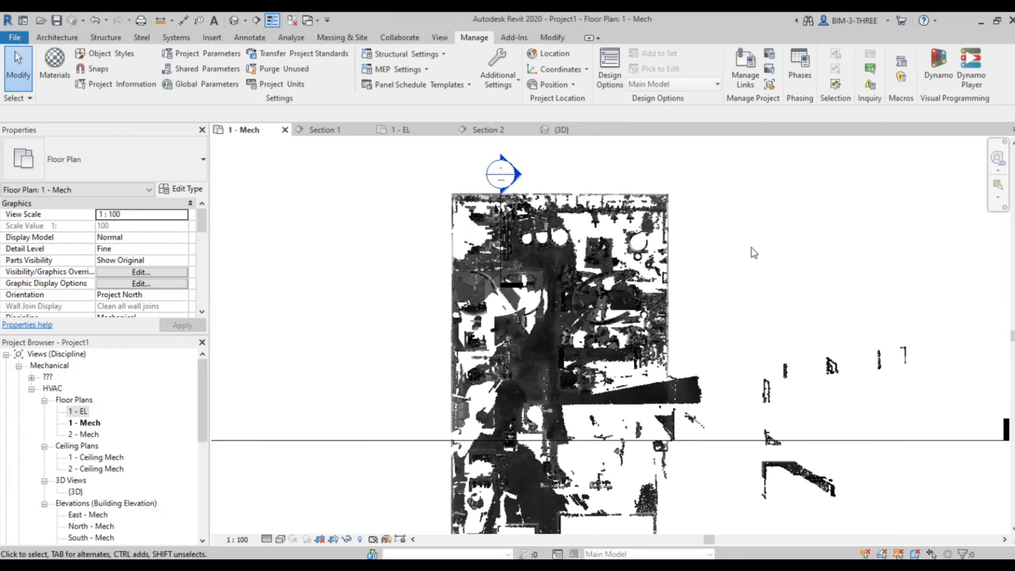
{"action": "scroll", "coordinate": [506, 246], "scroll_direction": "up", "scroll_amount": 5}
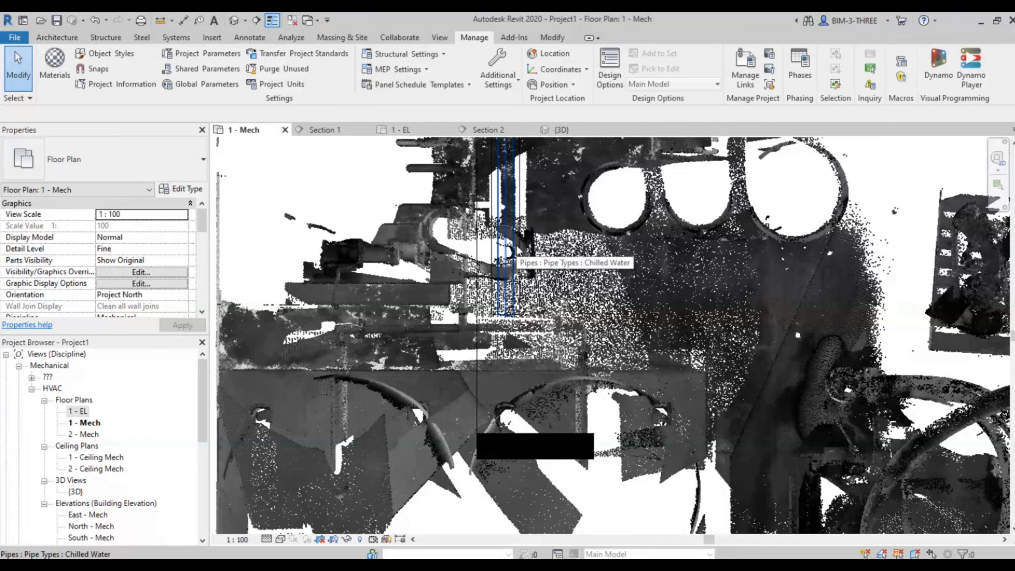
{"action": "left_click", "coordinate": [285, 129]}
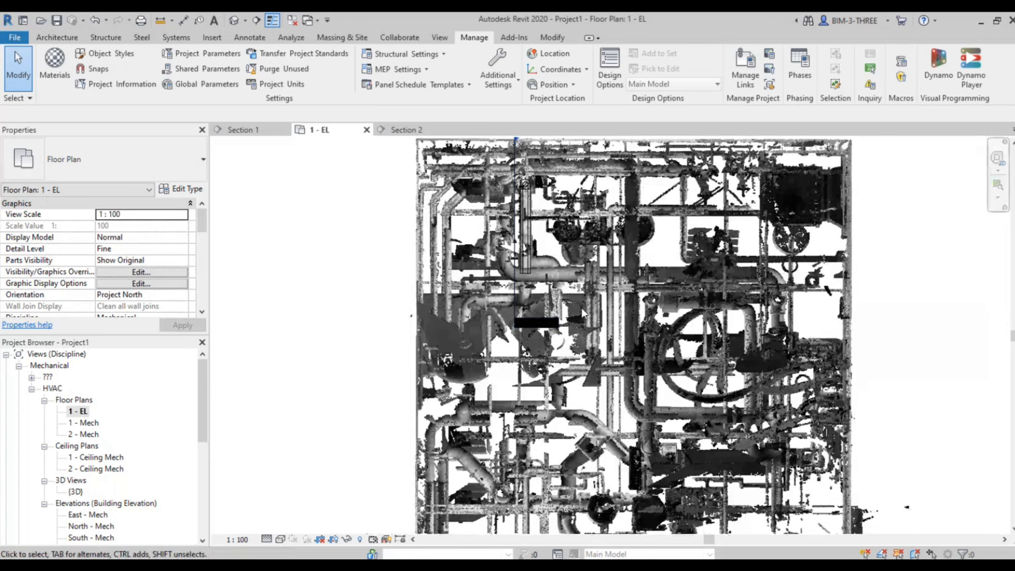
Select the horizontal Chilled Water pipe in the 1 - EL floor plan and examine the neighbouring scanned pipe runs and elbows
{"action": "scroll", "coordinate": [555, 220], "scroll_direction": "up", "scroll_amount": 1}
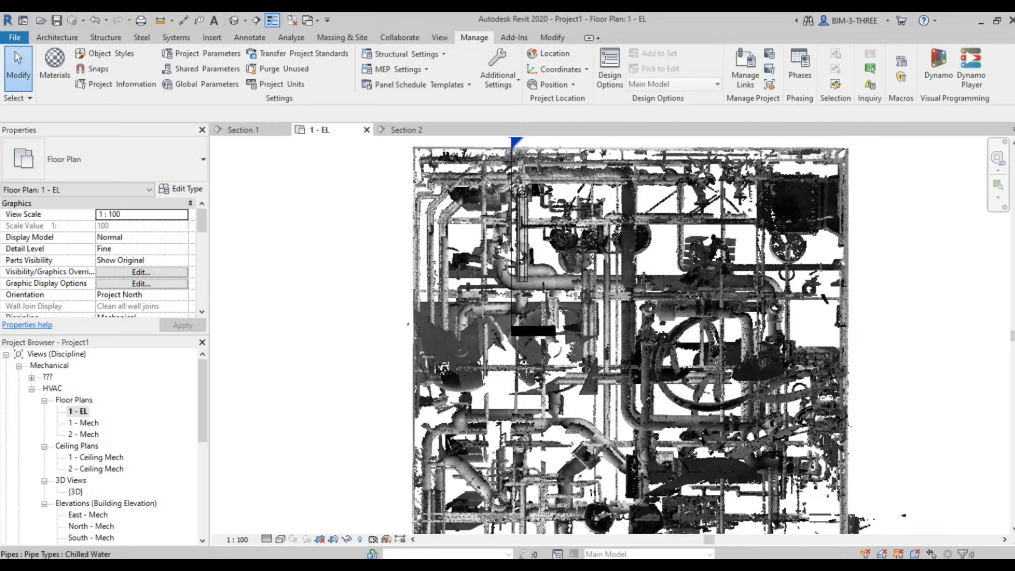
{"action": "scroll", "coordinate": [548, 212], "scroll_direction": "up", "scroll_amount": 1}
{"action": "left_click", "coordinate": [545, 220]}
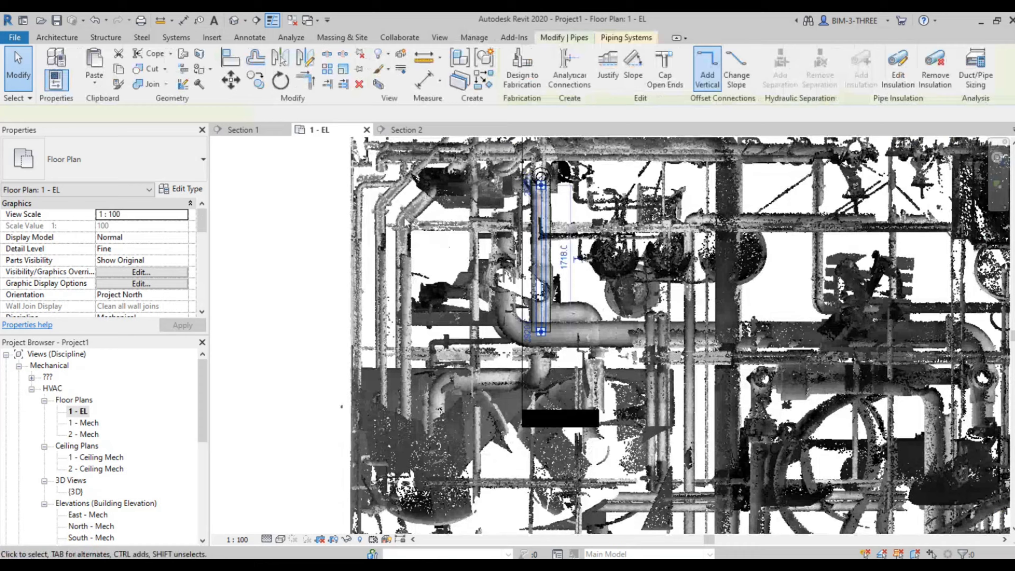
{"action": "scroll", "coordinate": [411, 240], "scroll_direction": "up", "scroll_amount": 4}
{"action": "scroll", "coordinate": [409, 260], "scroll_direction": "down", "scroll_amount": 4}
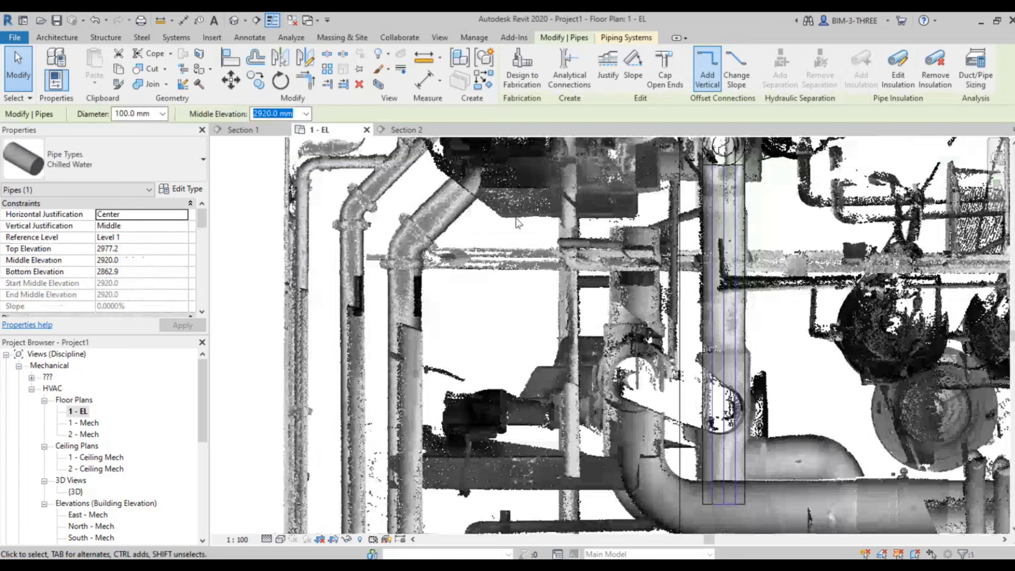
{"action": "scroll", "coordinate": [291, 282], "scroll_direction": "up", "scroll_amount": 5}
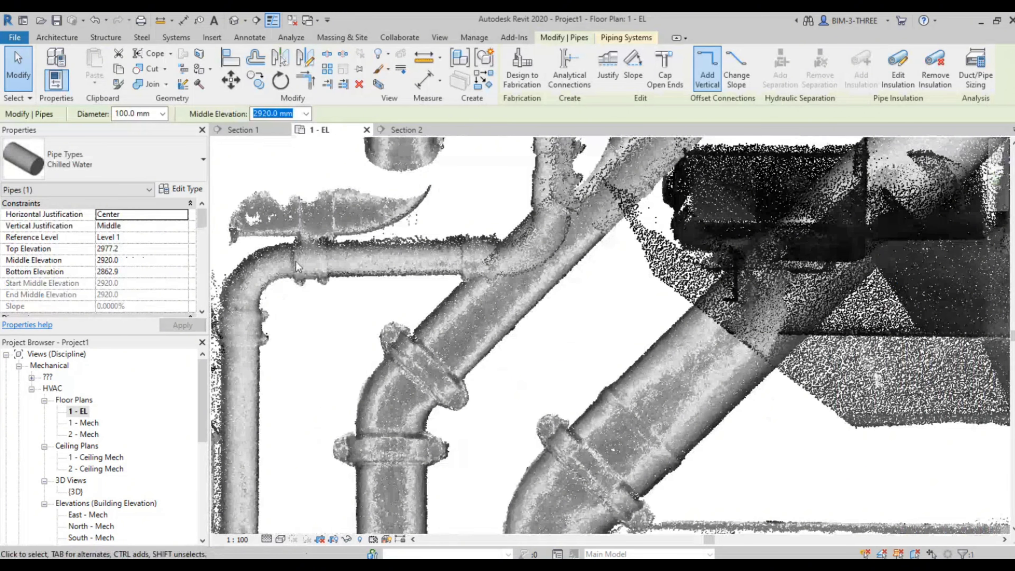
{"action": "scroll", "coordinate": [429, 267], "scroll_direction": "down", "scroll_amount": 5}
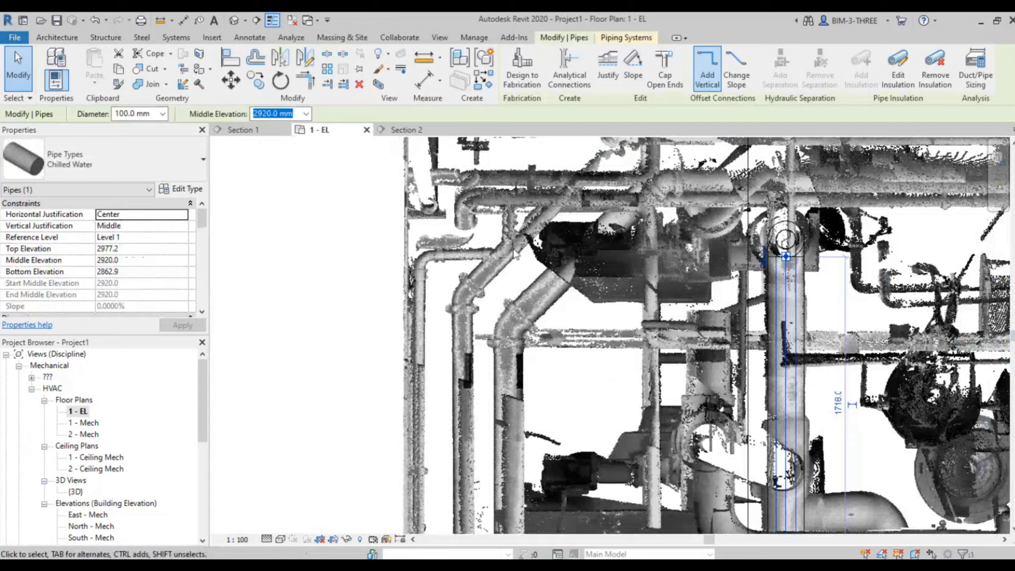
{"action": "scroll", "coordinate": [813, 269], "scroll_direction": "up", "scroll_amount": 5}
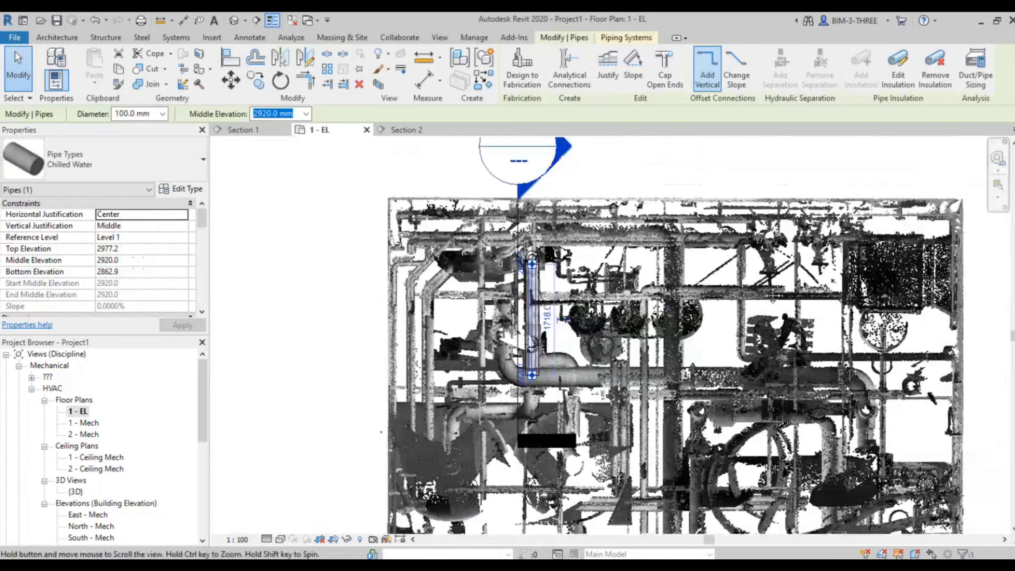
{"action": "scroll", "coordinate": [635, 218], "scroll_direction": "down", "scroll_amount": 5}
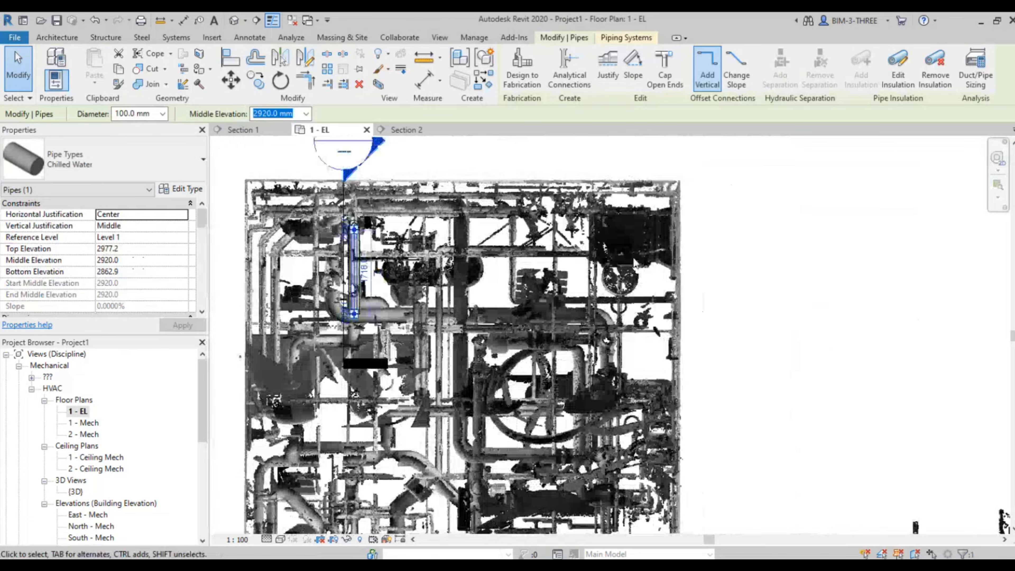
Examine the scanned pipes and equipment around the Section 1 line in the 1 - EL floor plan
{"action": "middle_click_drag", "start_coordinate": [676, 276], "coordinate": [809, 194]}
{"action": "scroll", "coordinate": [809, 194], "scroll_direction": "down", "scroll_amount": 3}
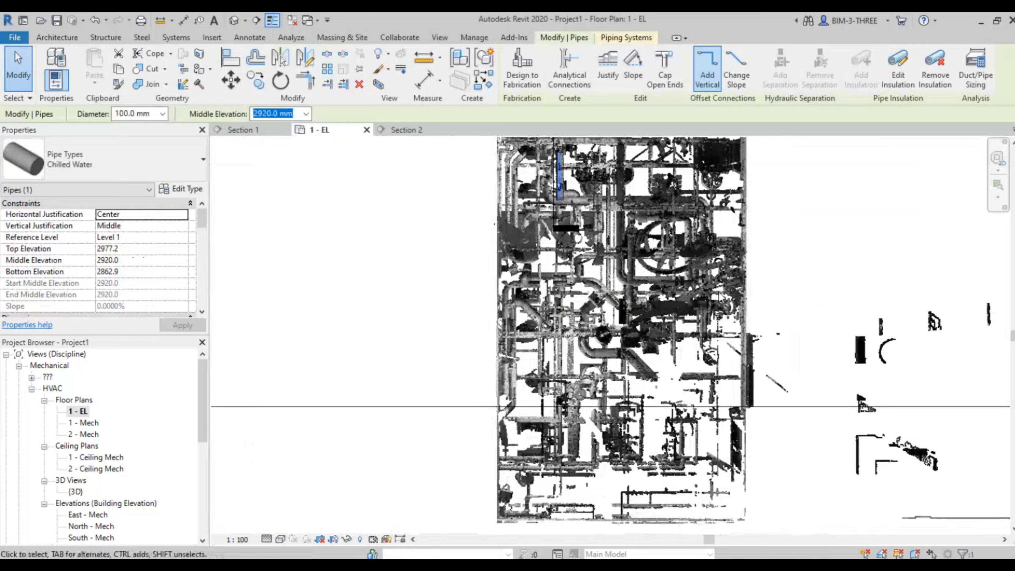
{"action": "scroll", "coordinate": [537, 513], "scroll_direction": "up", "scroll_amount": 3}
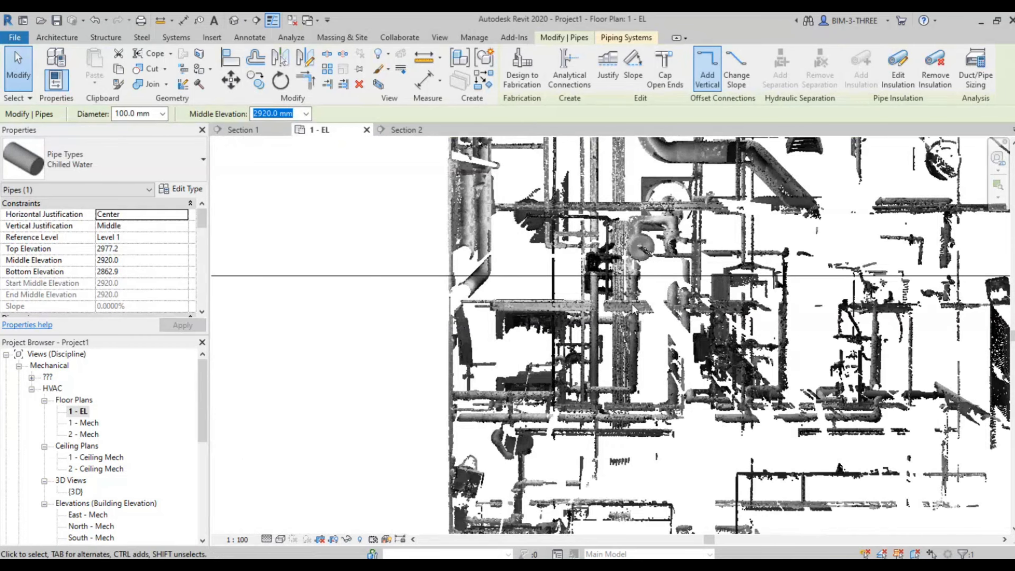
{"action": "scroll", "coordinate": [632, 308], "scroll_direction": "up", "scroll_amount": 2}
{"action": "scroll", "coordinate": [630, 354], "scroll_direction": "up", "scroll_amount": 2}
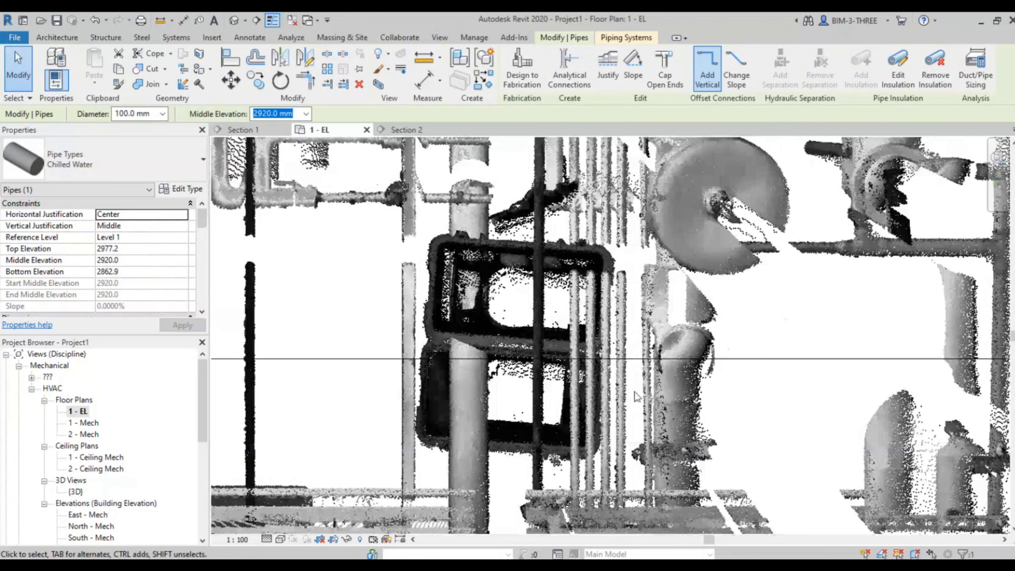
{"action": "scroll", "coordinate": [636, 397], "scroll_direction": "down", "scroll_amount": 2}
{"action": "scroll", "coordinate": [624, 384], "scroll_direction": "down", "scroll_amount": 2}
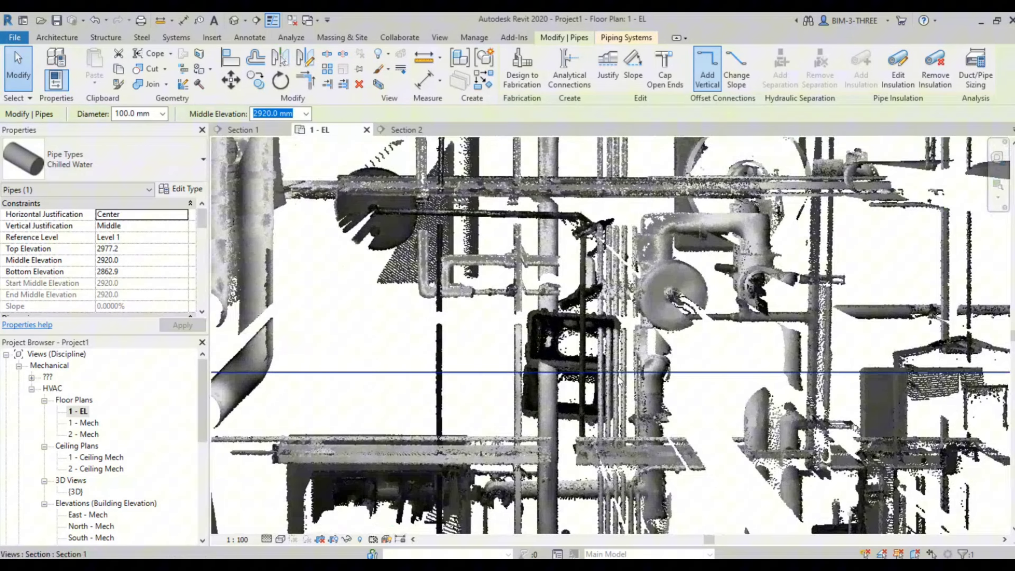